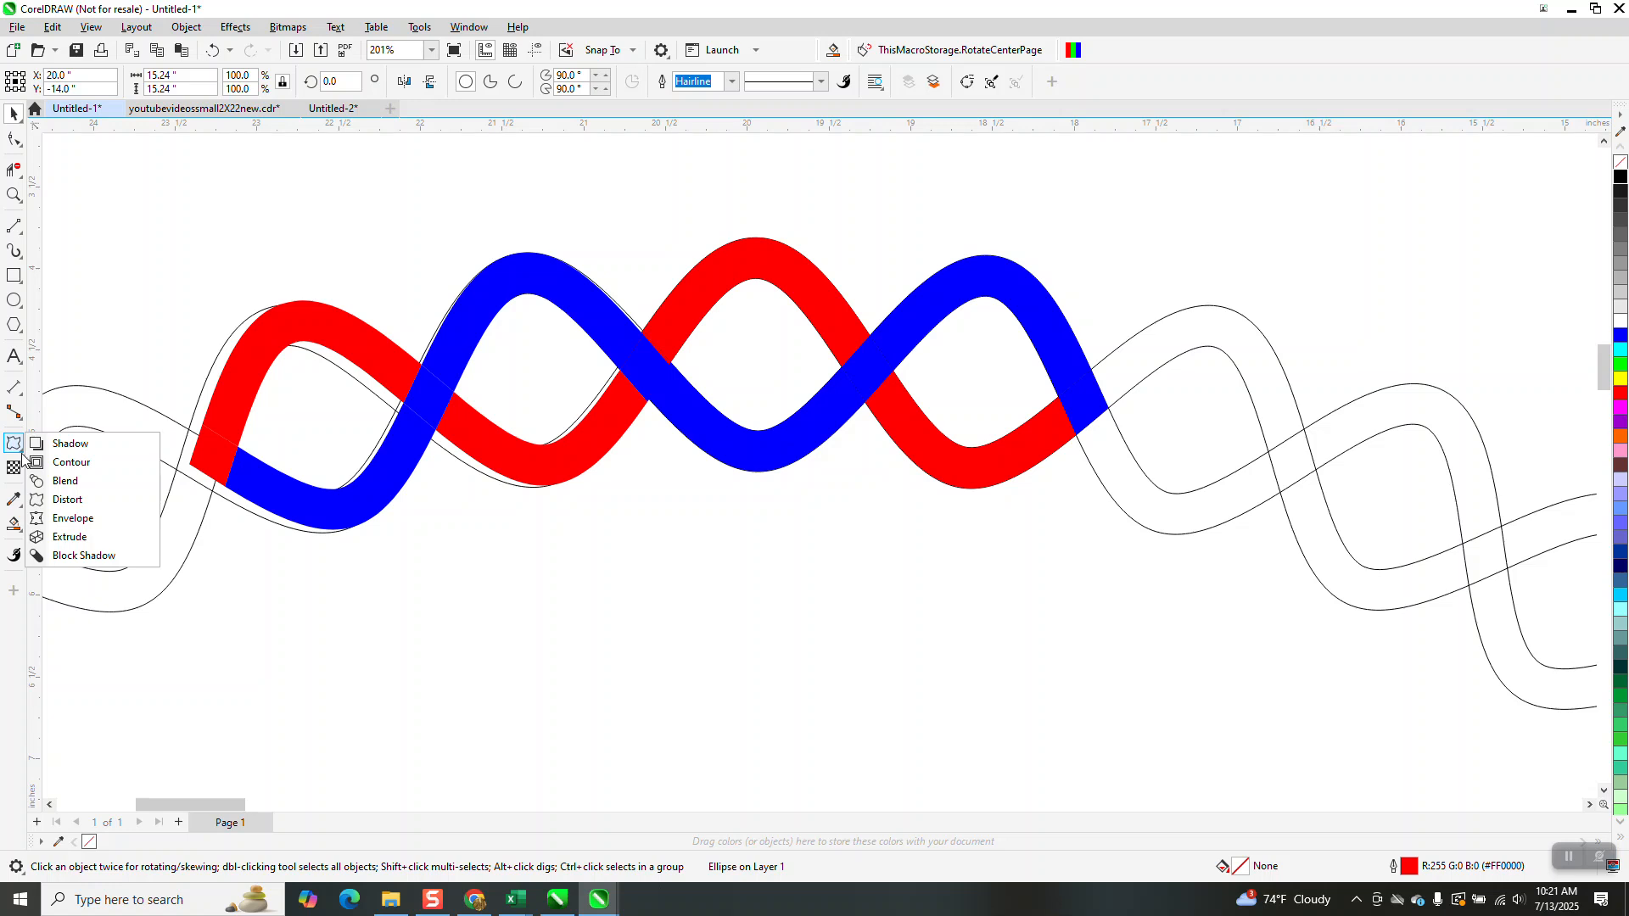
left_click(23, 459)
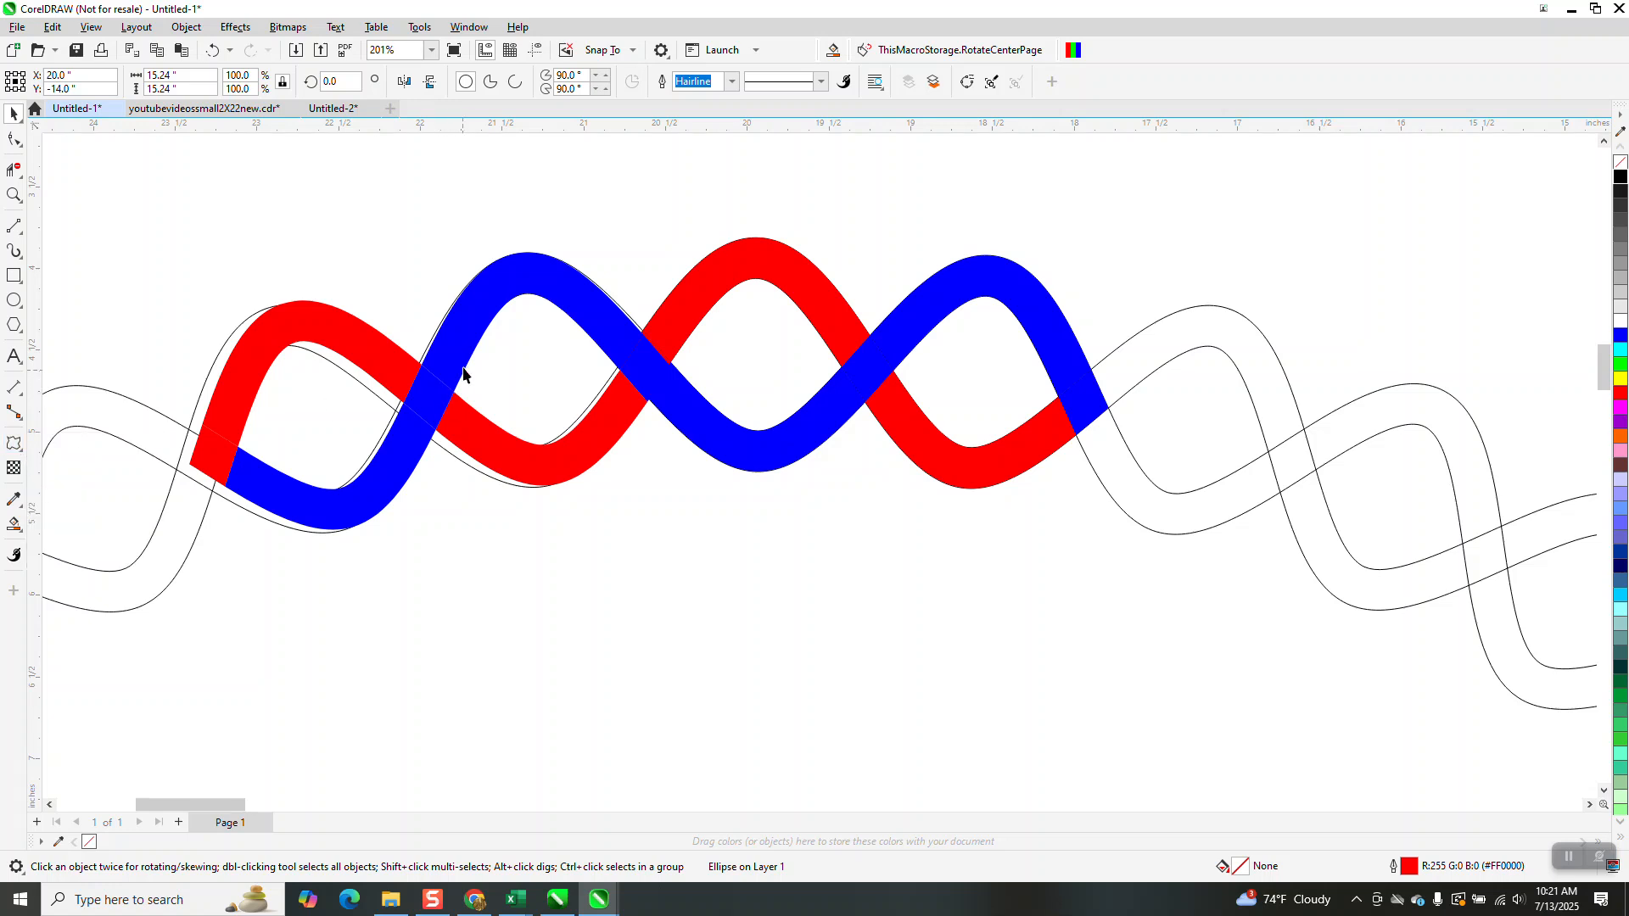
mouse_move(8, 110)
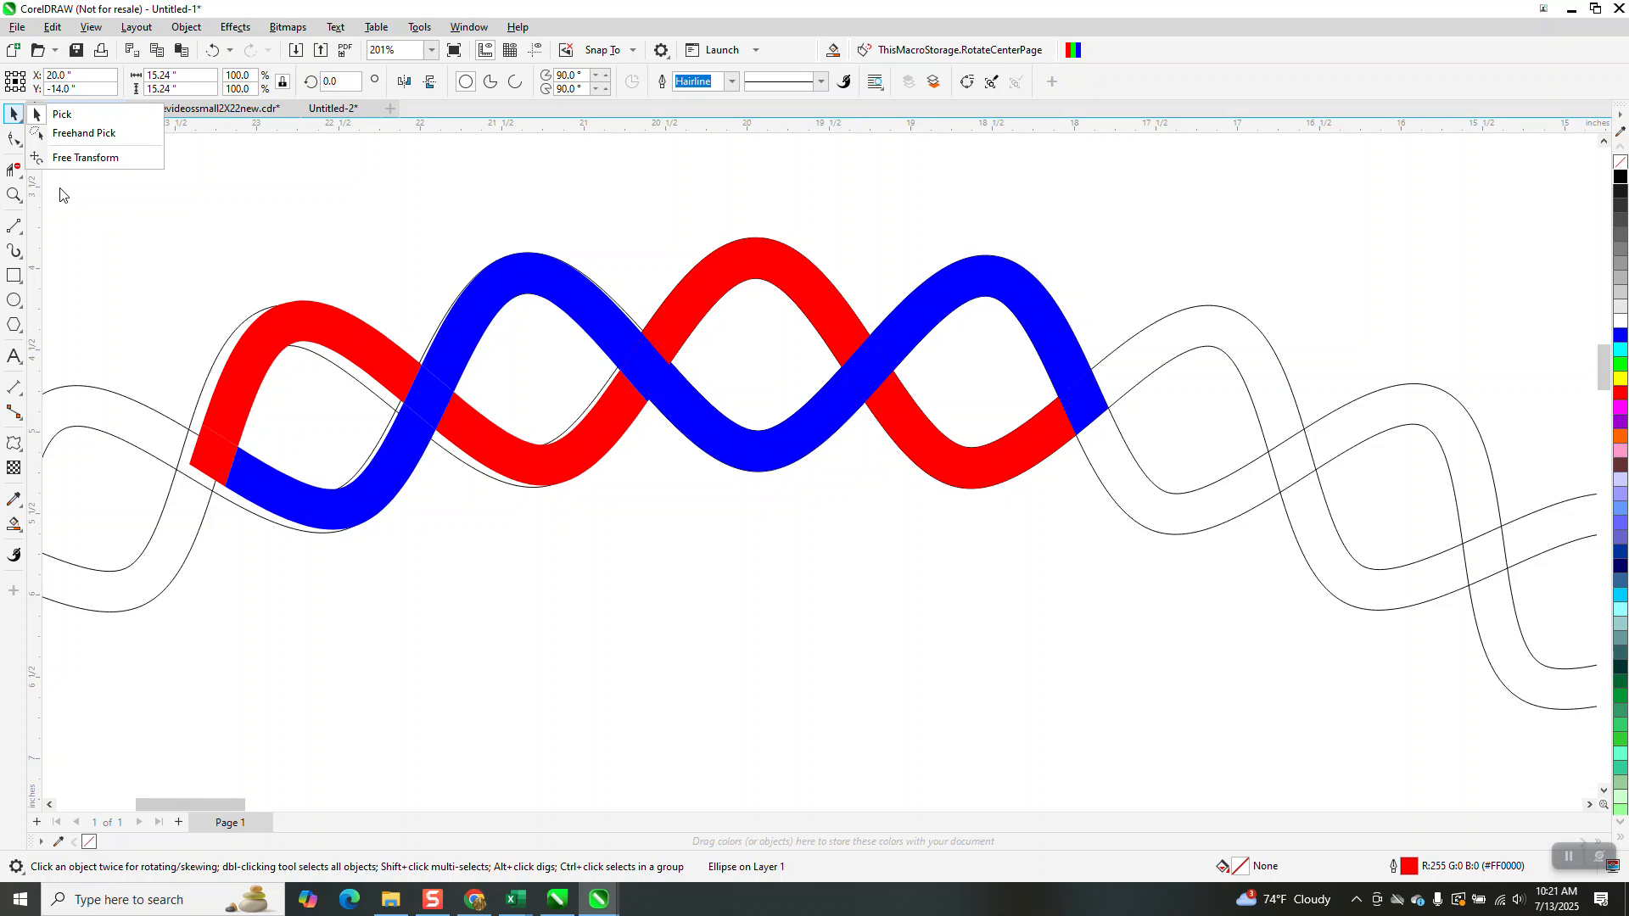
left_click(55, 109)
left_click(462, 285)
mouse_move(462, 285)
left_mouse_down()
mouse_move(499, 280)
mouse_move(479, 281)
left_mouse_up()
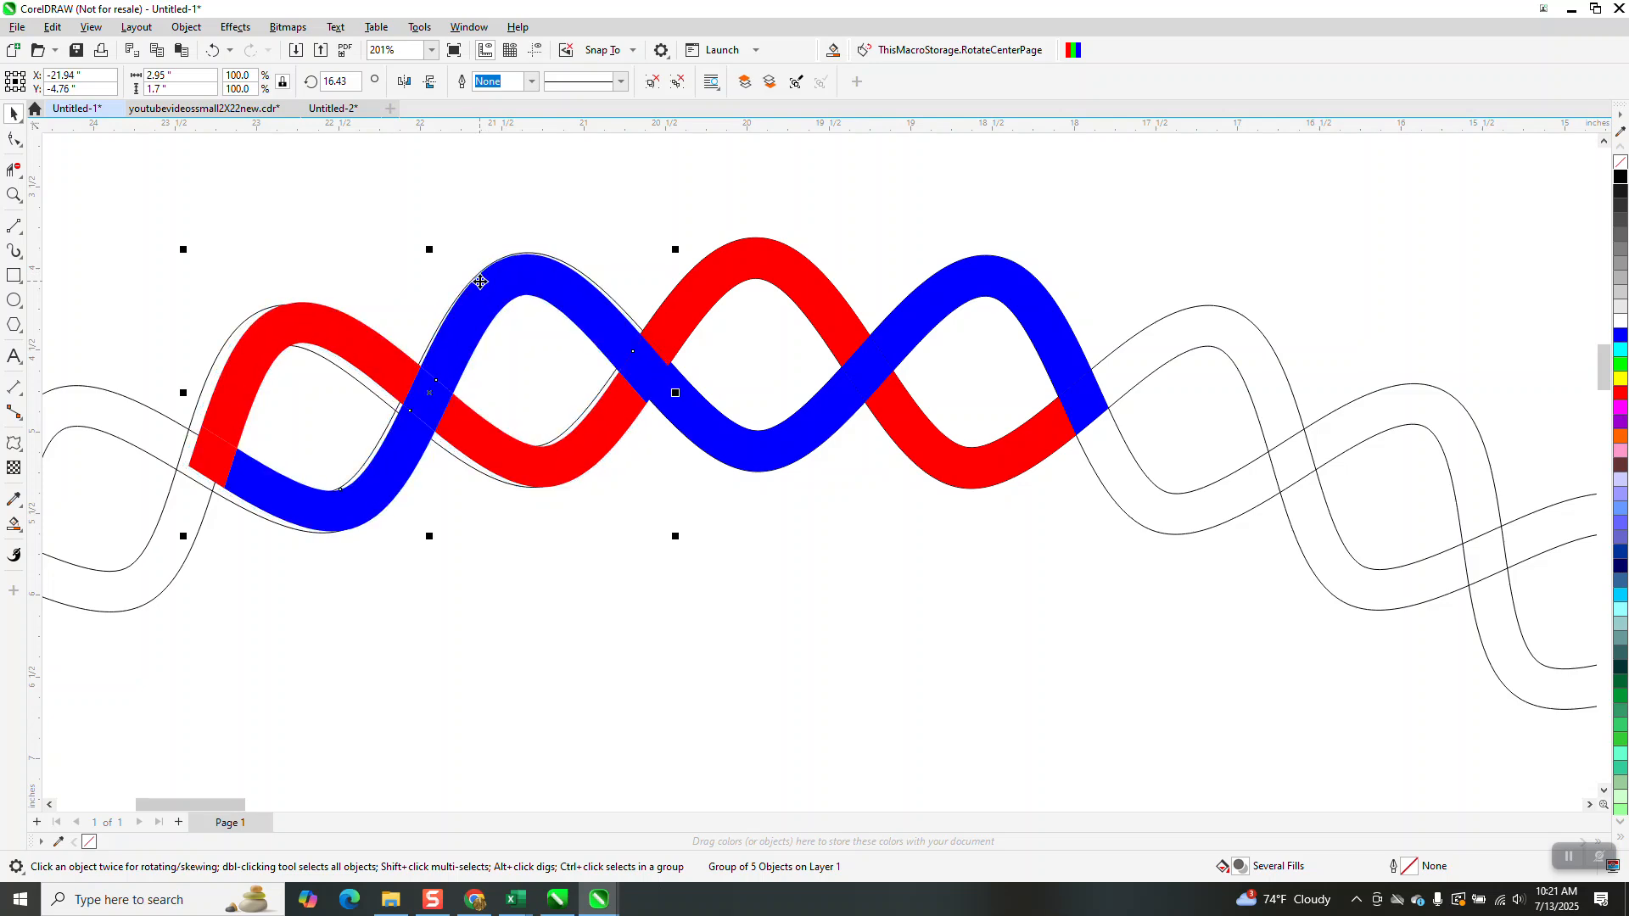
scroll(344, 268, "down", 3)
scroll(336, 272, "down", 5)
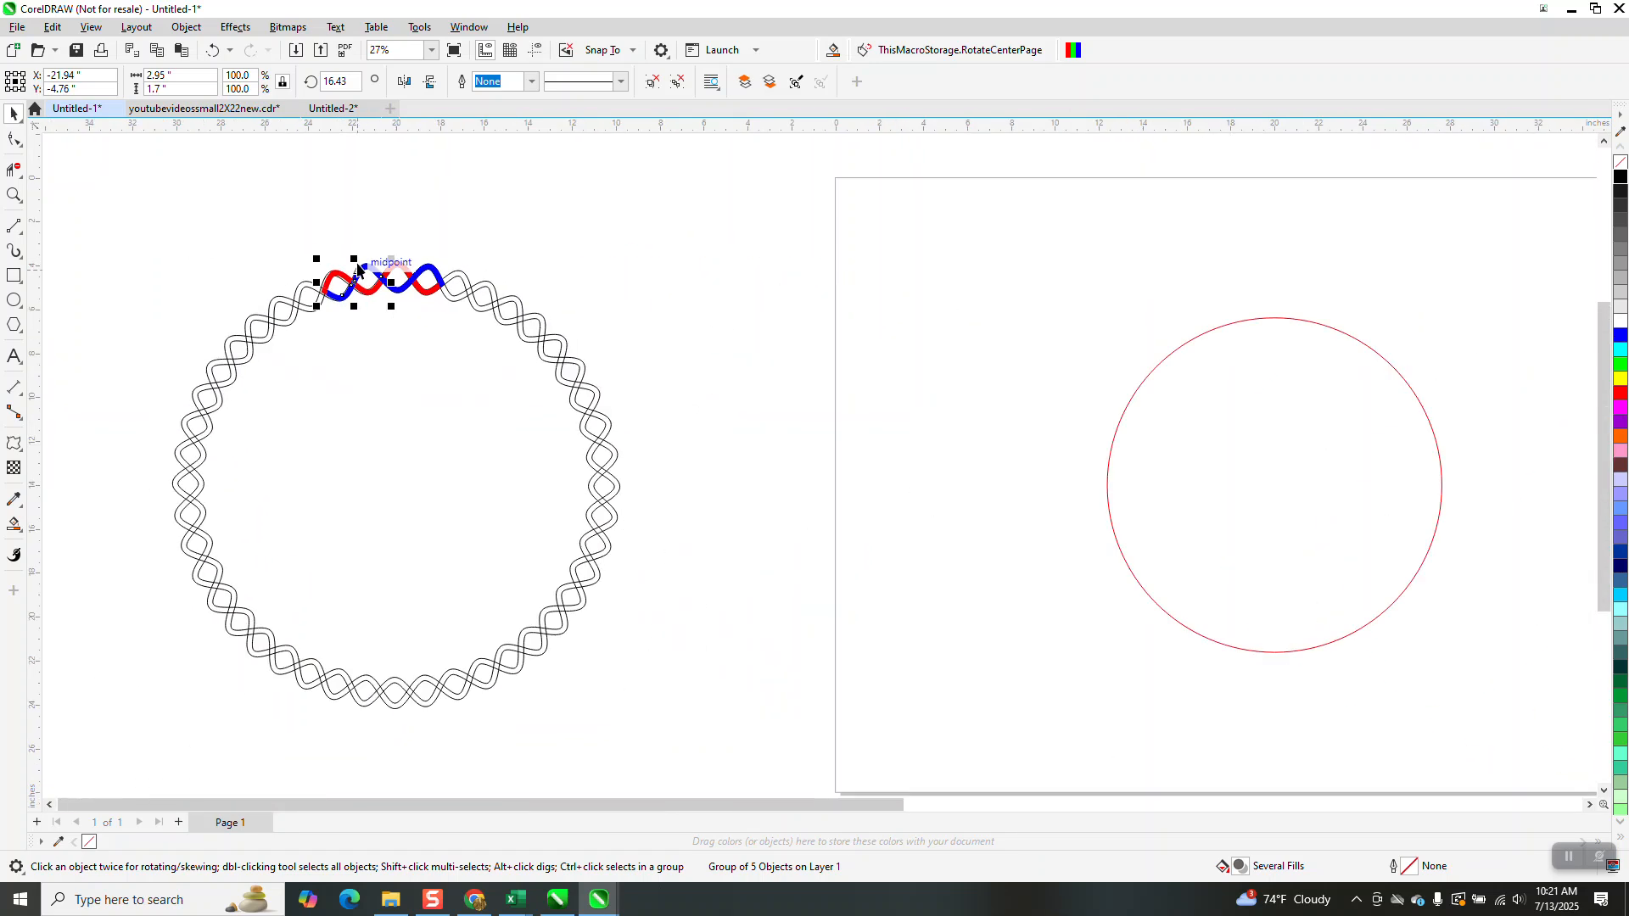
Apply a zipper distortion with frequency 10 to the red circle on the page
left_click(1067, 442)
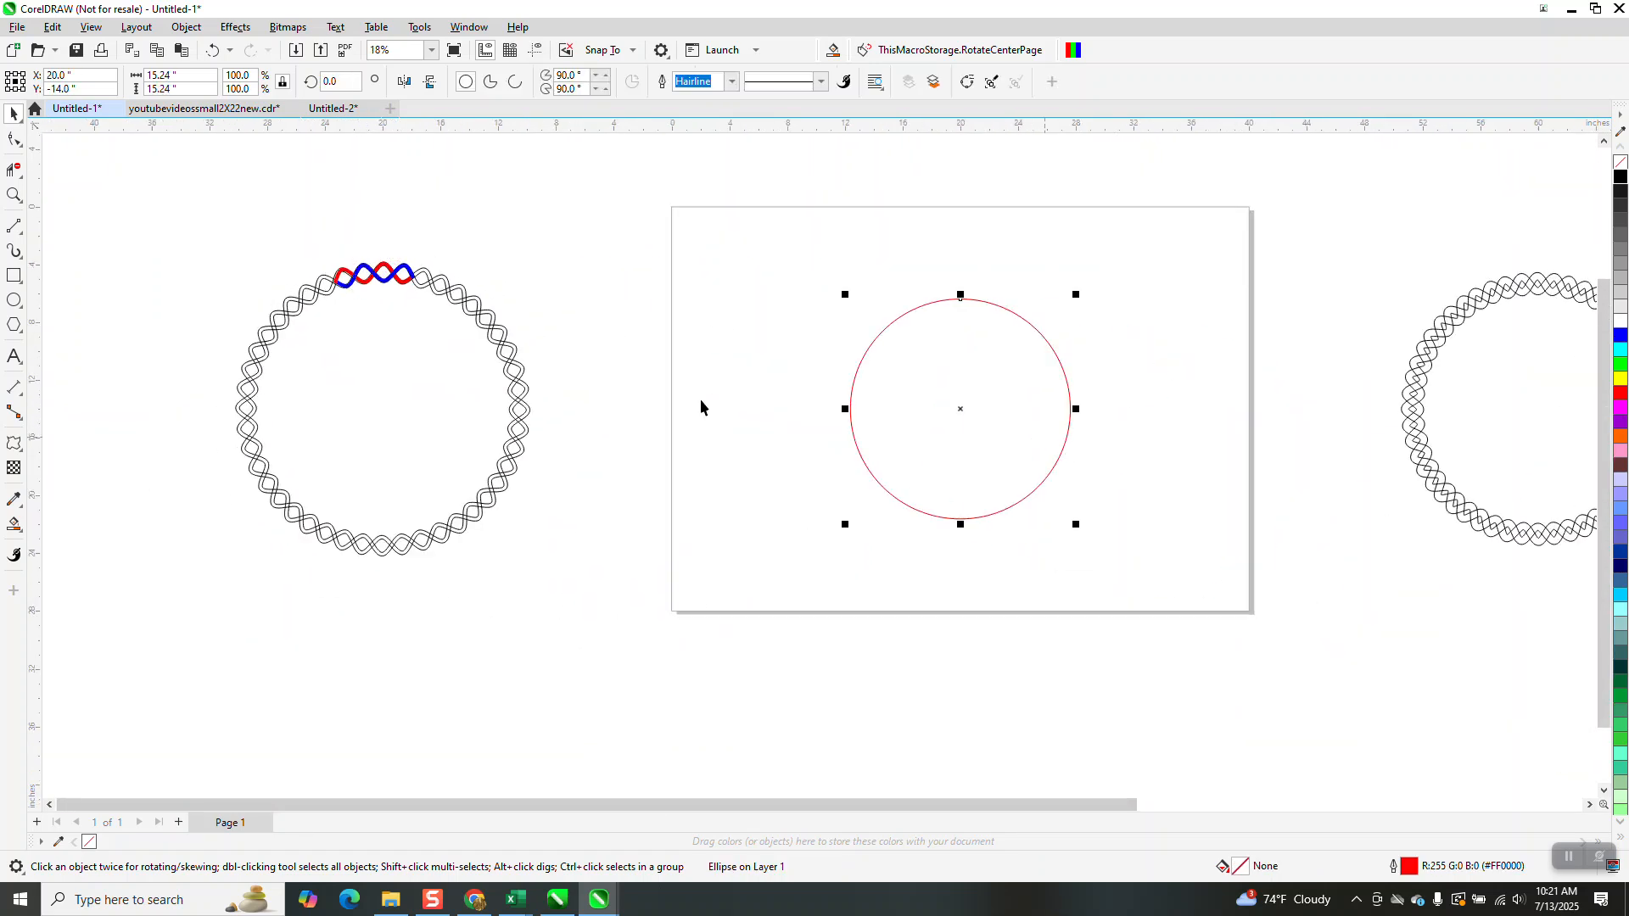
left_click(13, 195)
left_click_drag(855, 292, 1161, 545)
left_click(14, 114)
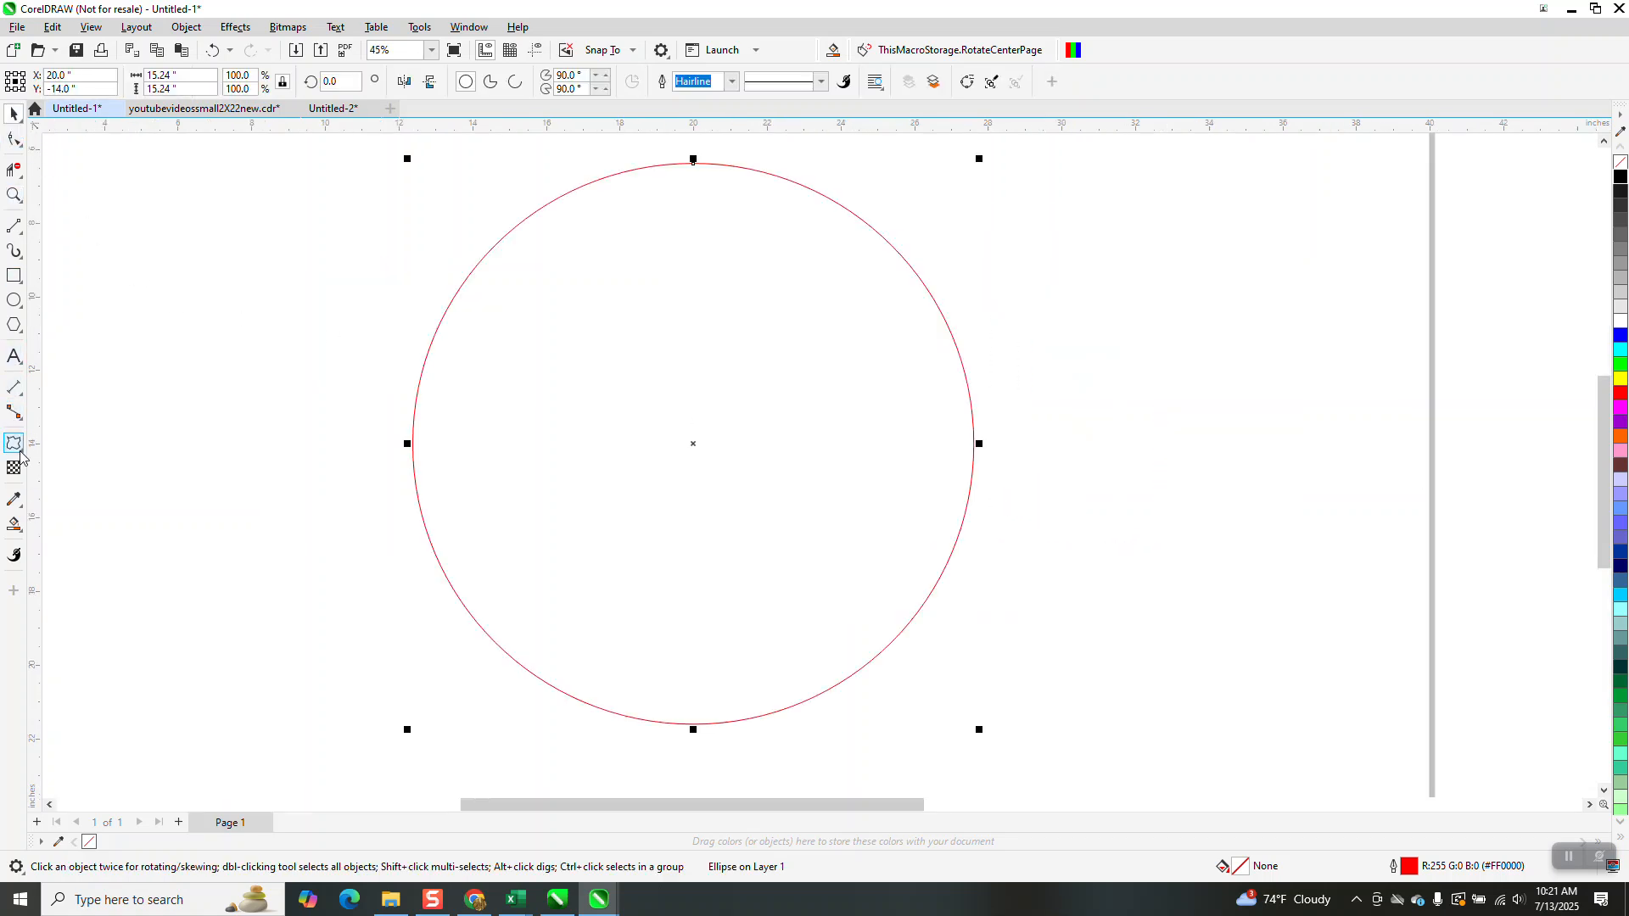
left_click(22, 453)
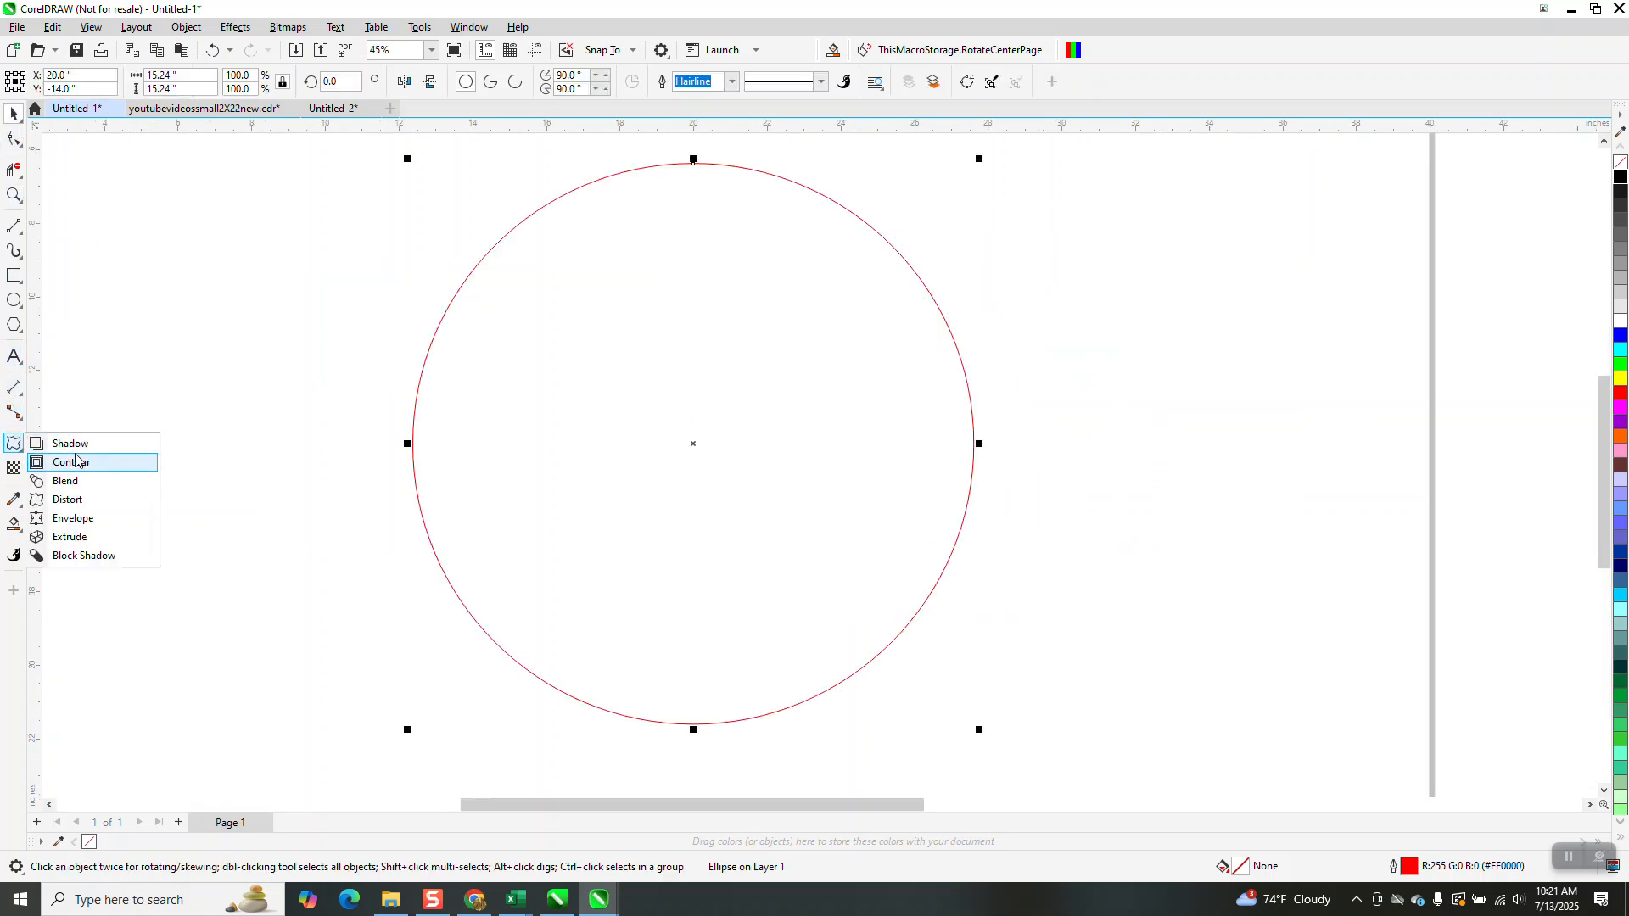
left_click(76, 500)
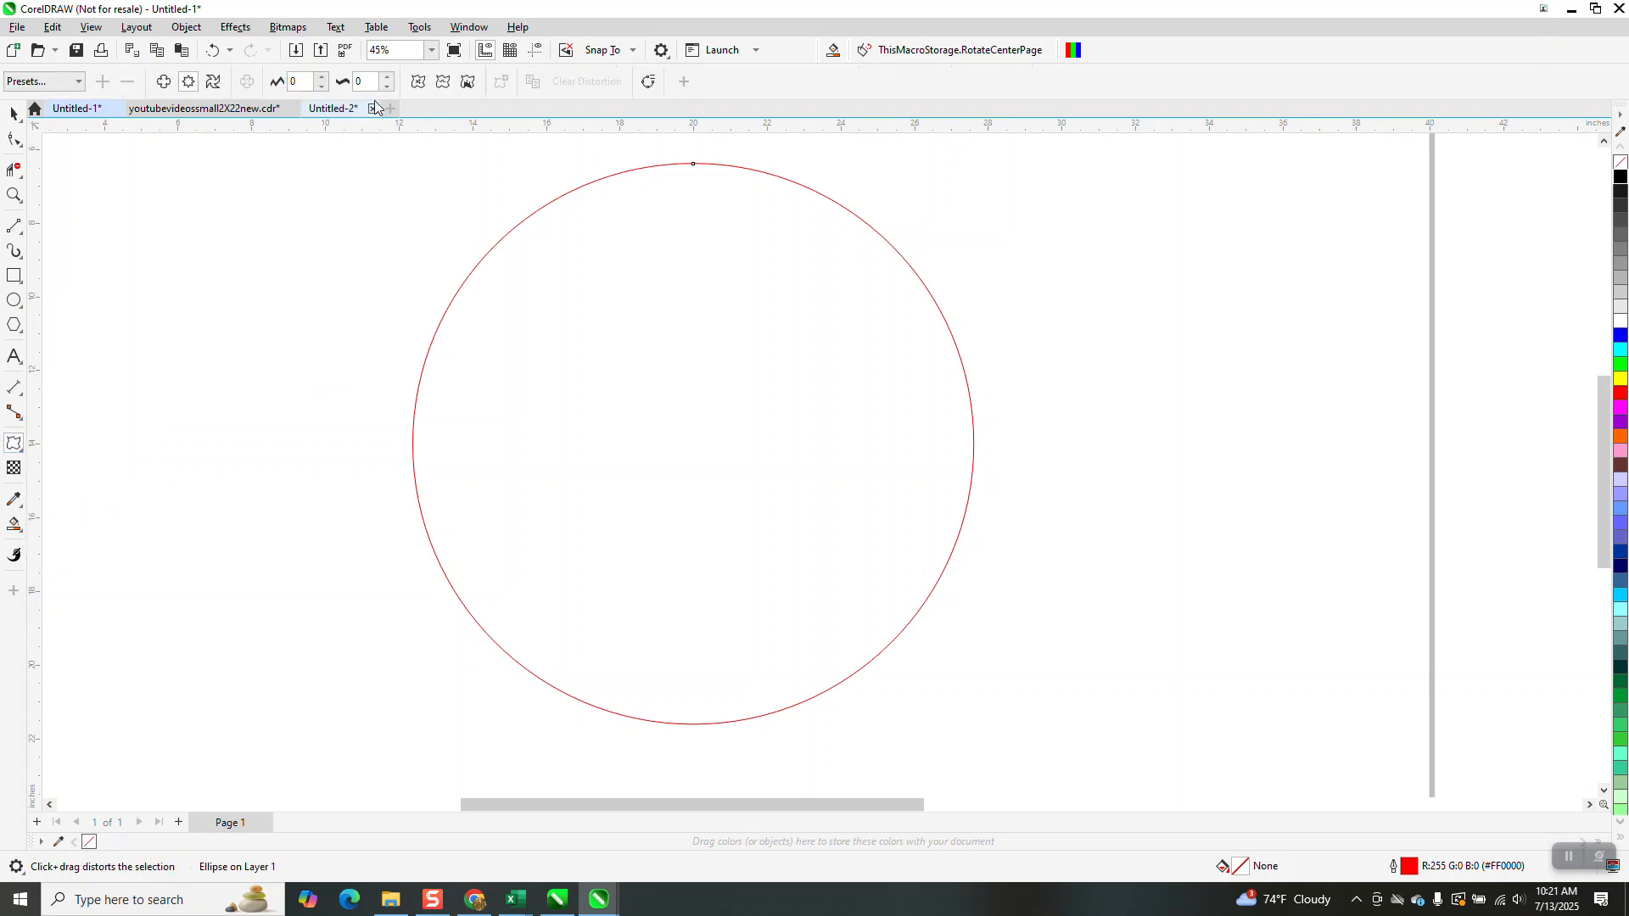
left_click(389, 78)
left_click(390, 78)
left_click(389, 77)
left_click(389, 78)
left_click(387, 76)
left_click(387, 75)
left_click(386, 74)
left_click(386, 75)
left_click(386, 74)
left_click(386, 75)
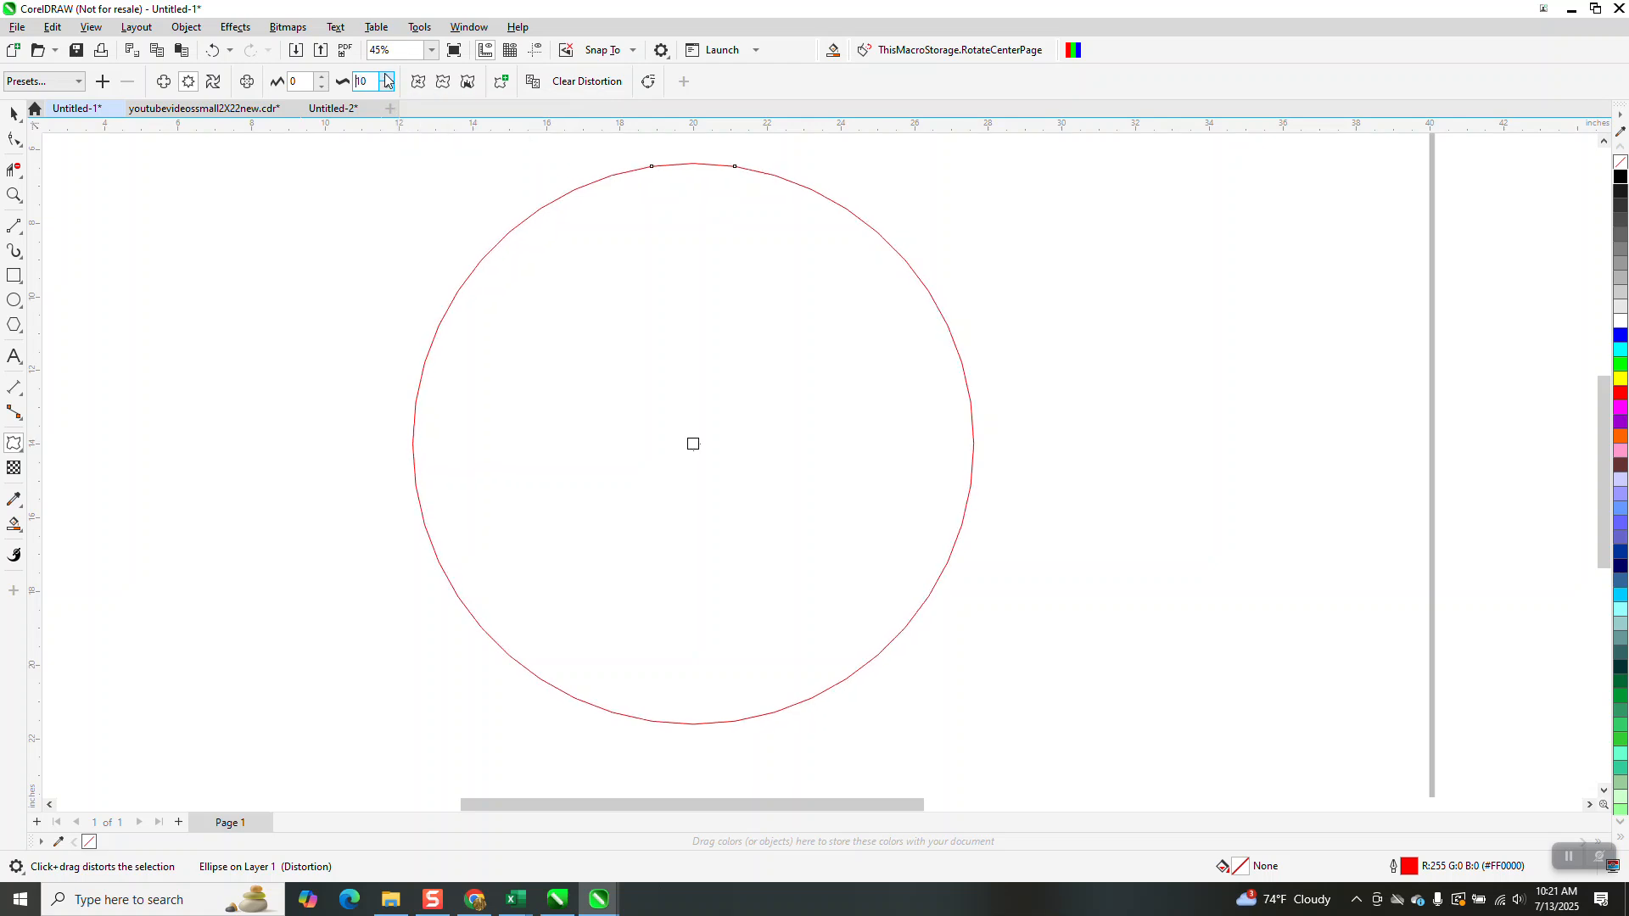
Raise the zipper distortion's amplitude to 25
left_click(322, 77)
left_click(322, 78)
left_click(322, 77)
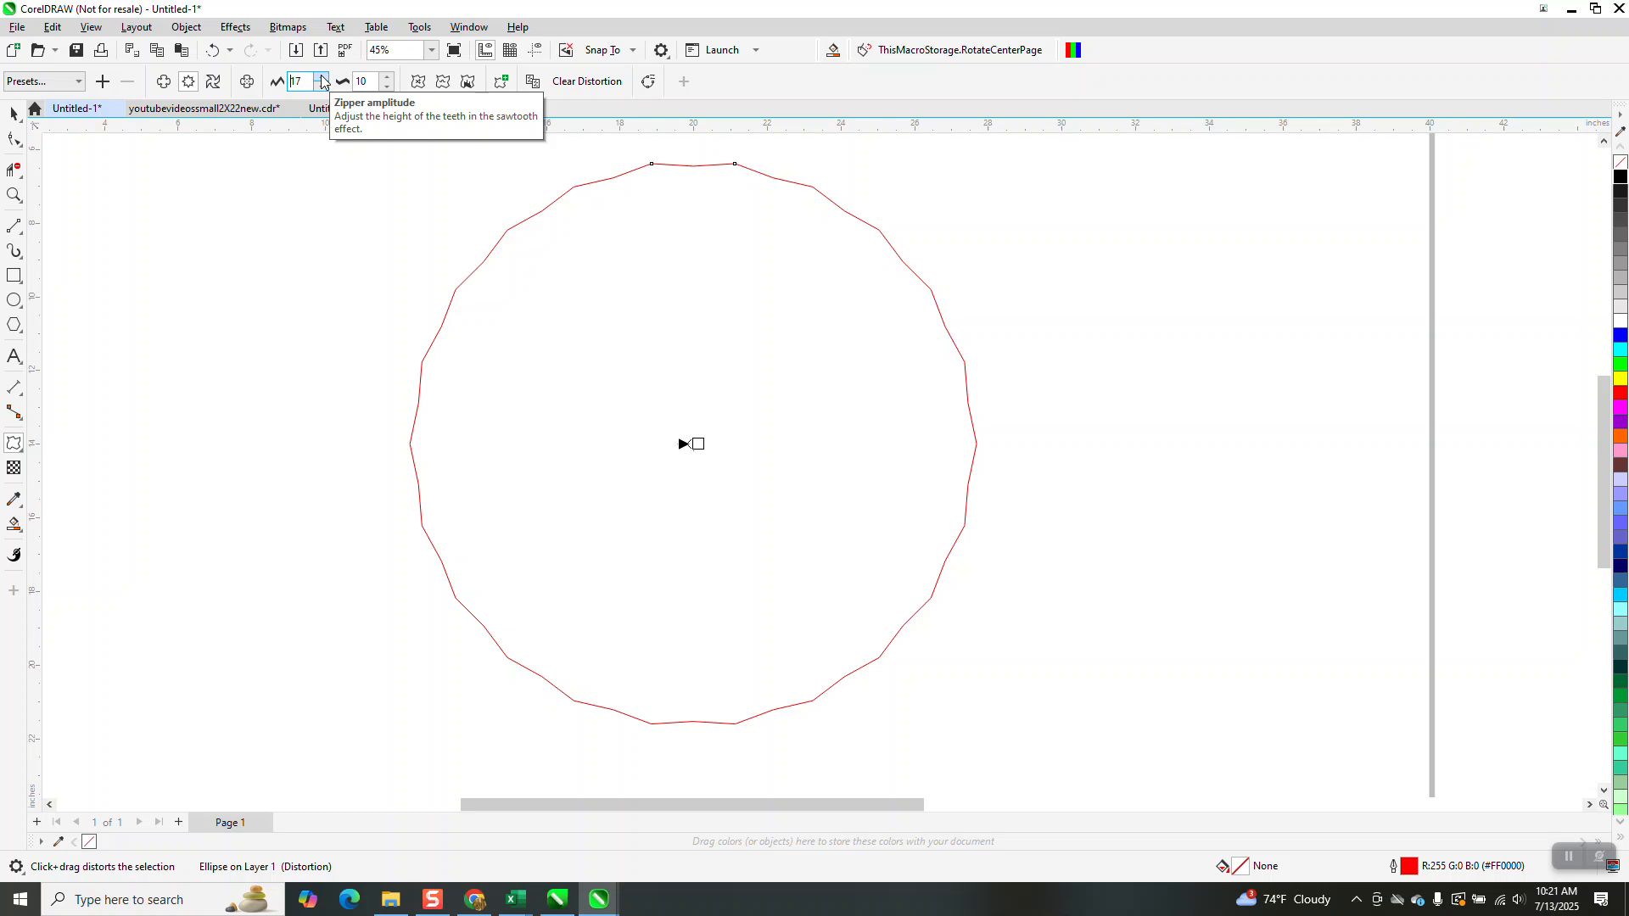
left_click(321, 77)
left_click(322, 78)
left_click(322, 77)
left_click(321, 77)
left_click(321, 77)
left_click(322, 78)
Switch the zipper distortion on the circle to smooth, rounded waves
left_click(13, 113)
scroll(645, 322, "down", 2)
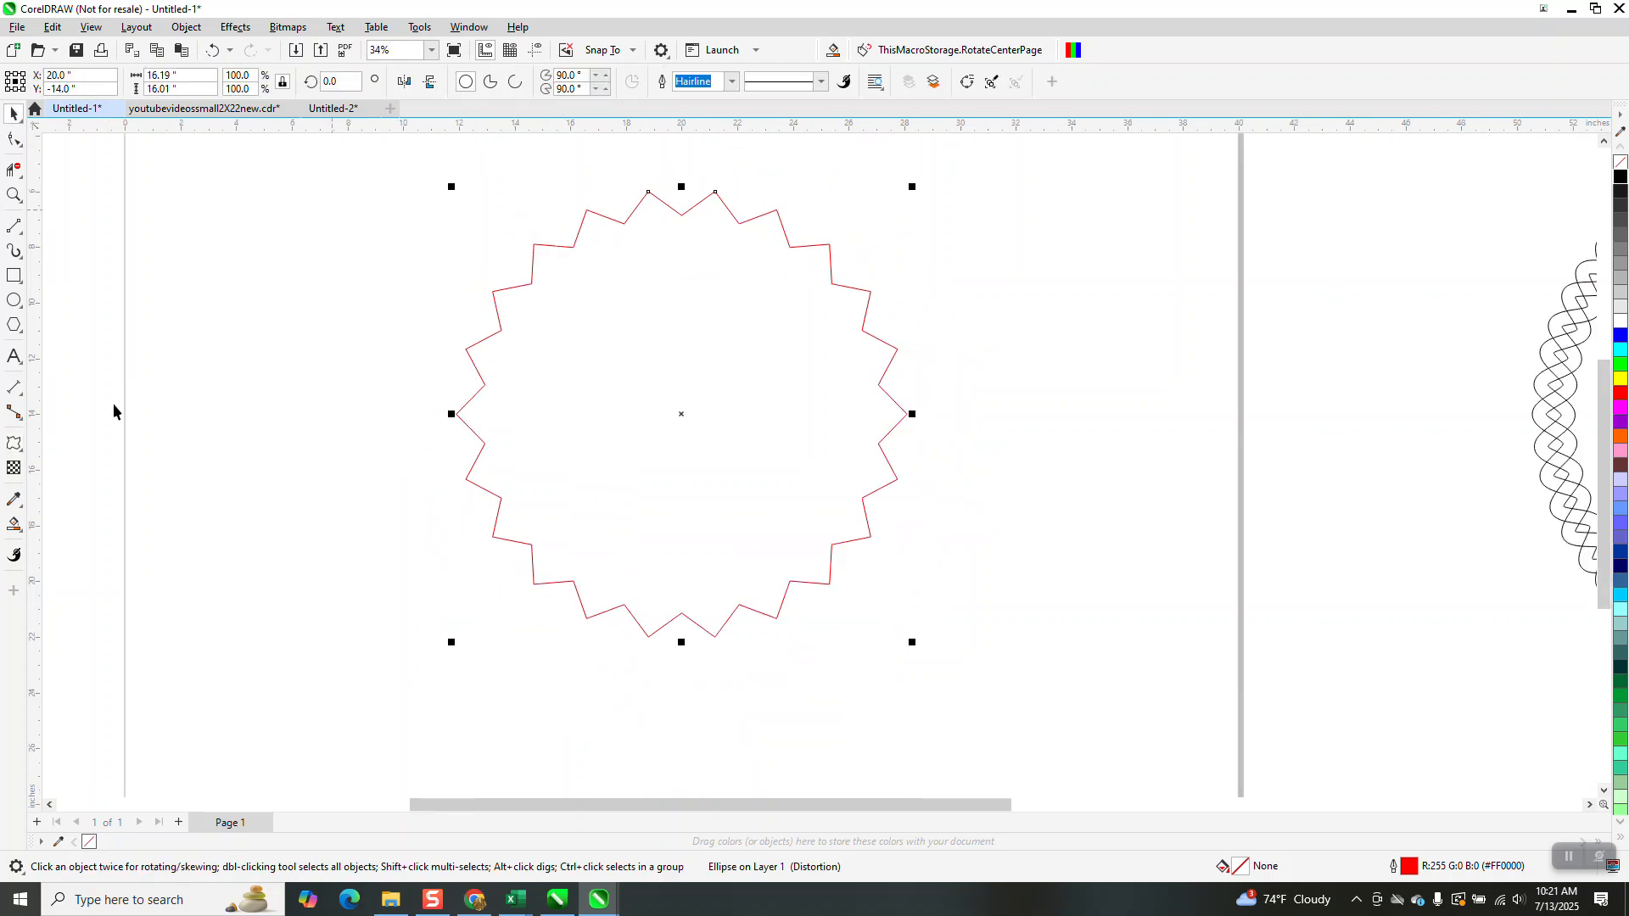
left_click(15, 444)
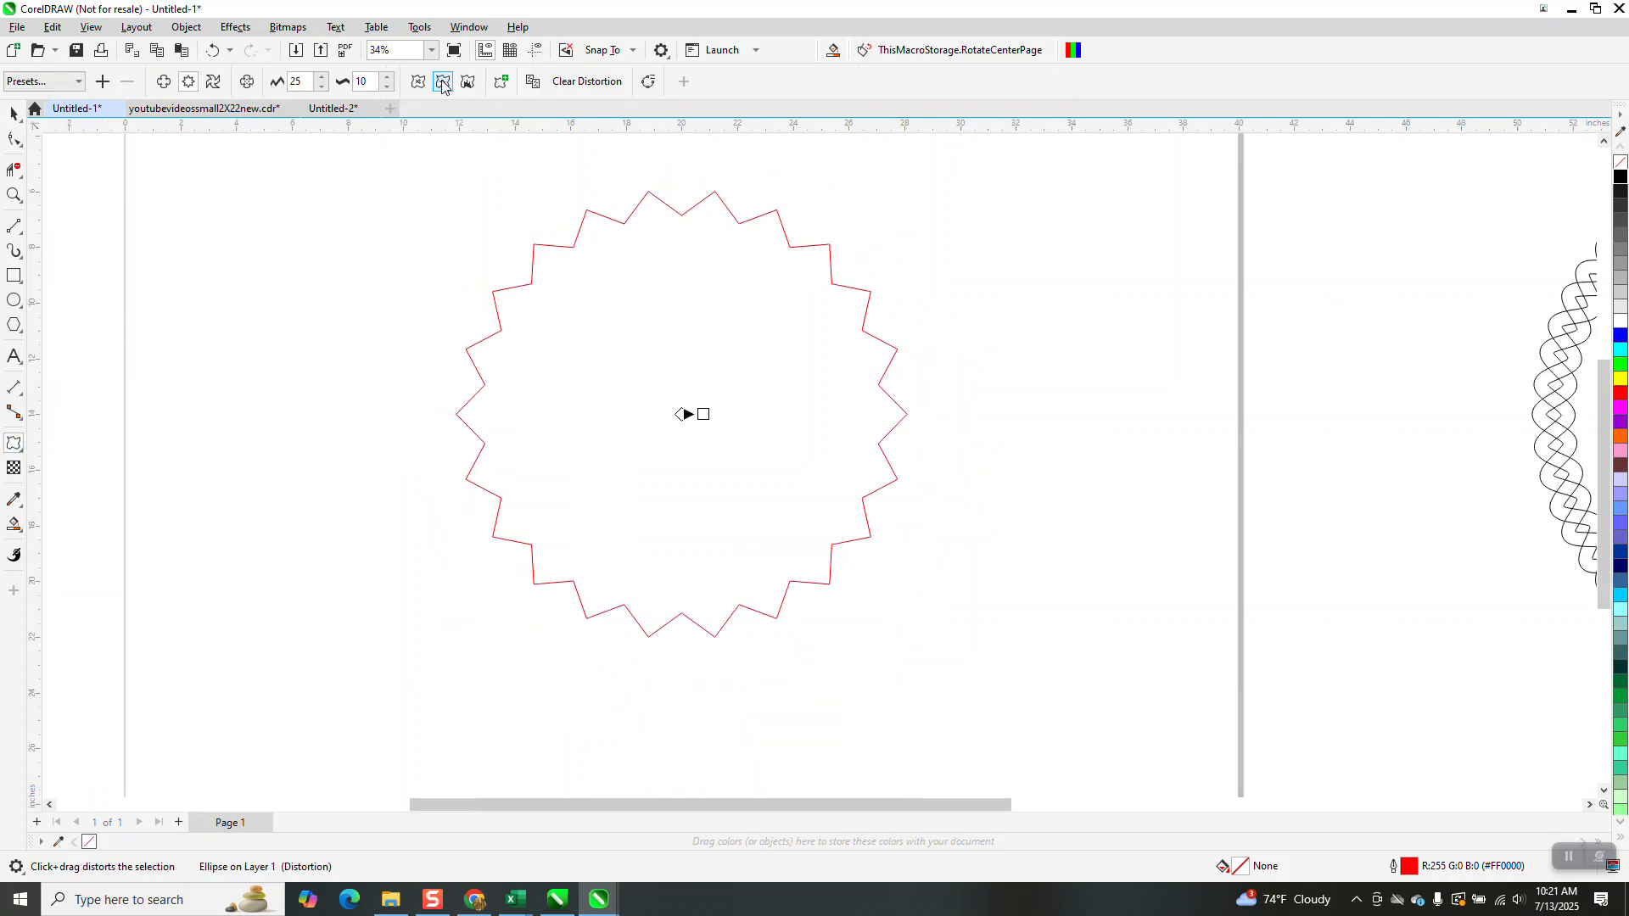
left_click(443, 83)
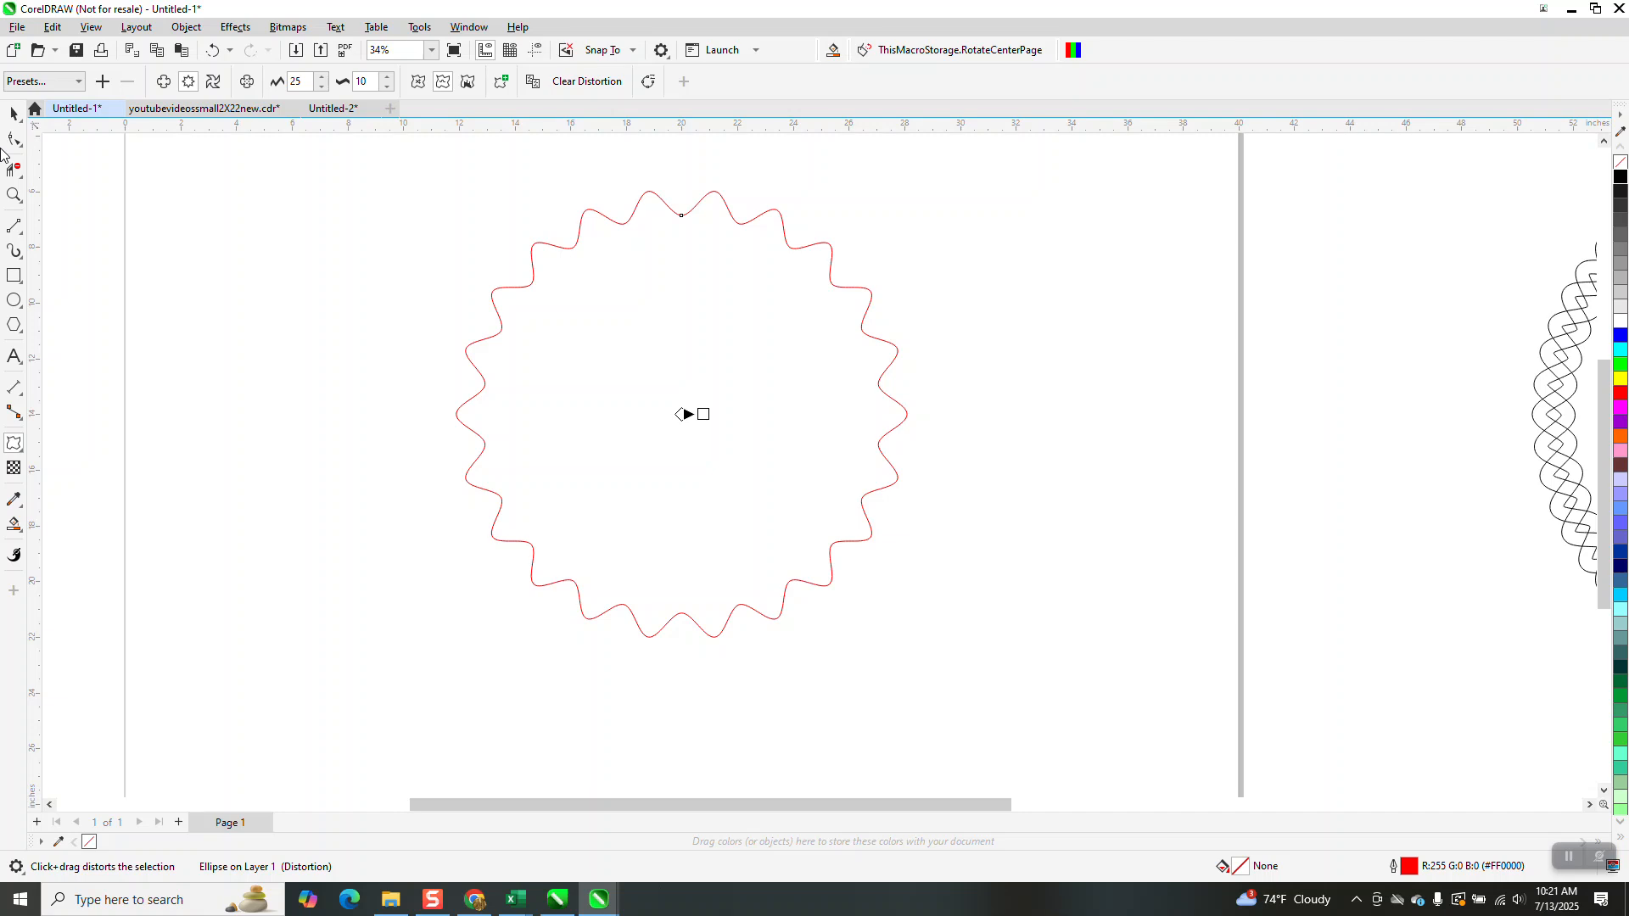
Delete the wavy circle and undo the deletion
left_click(13, 112)
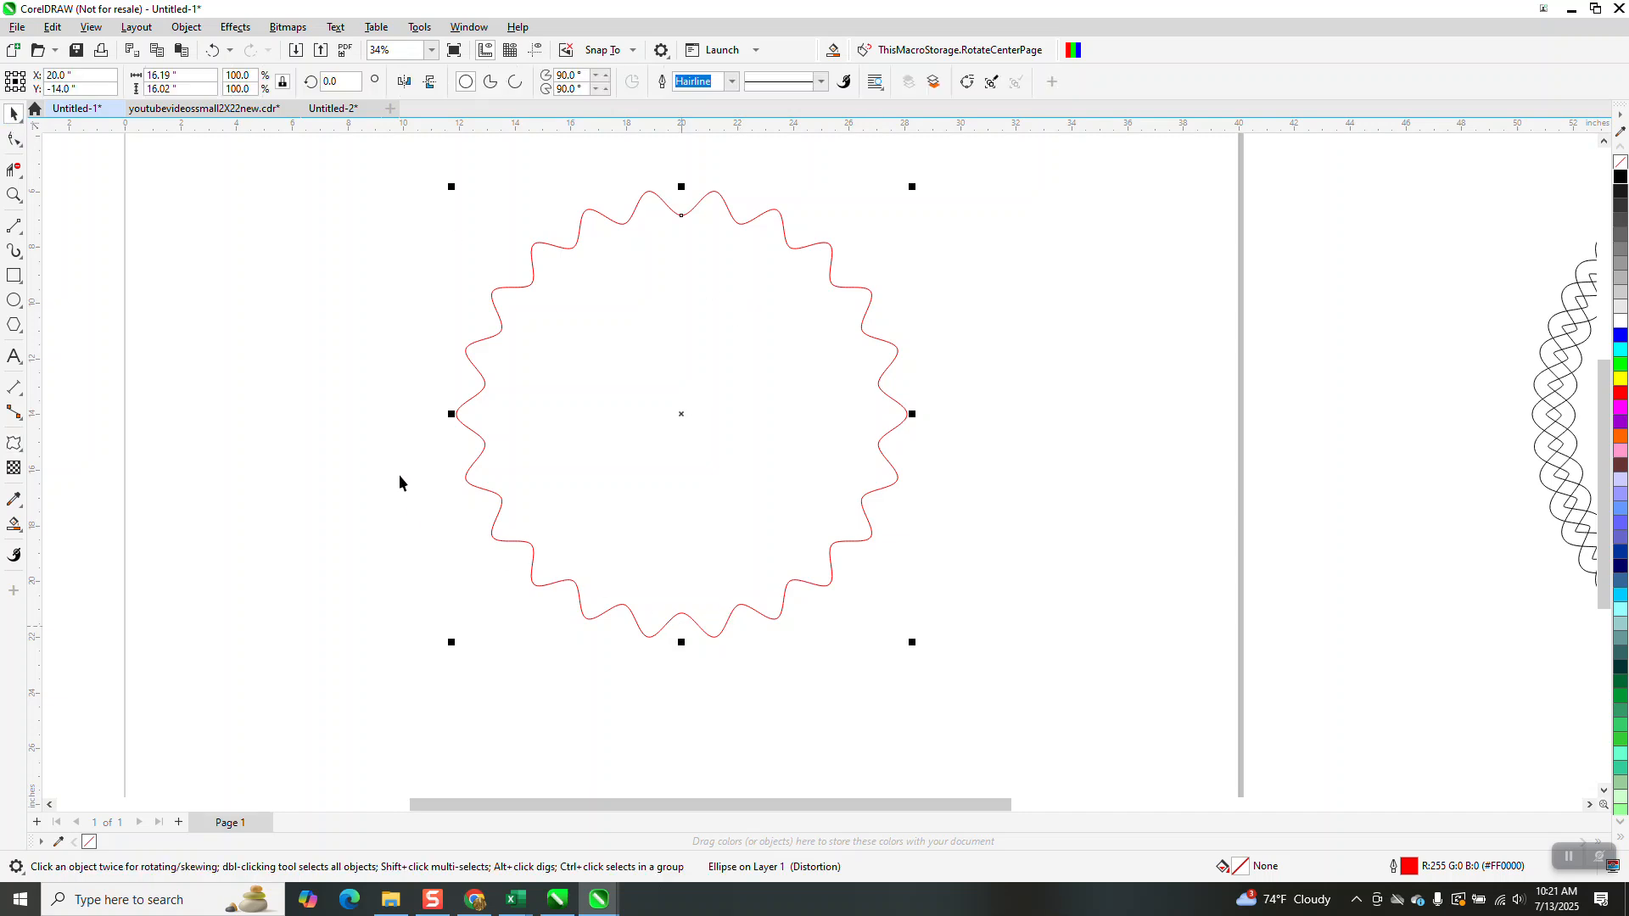
key("Delete")
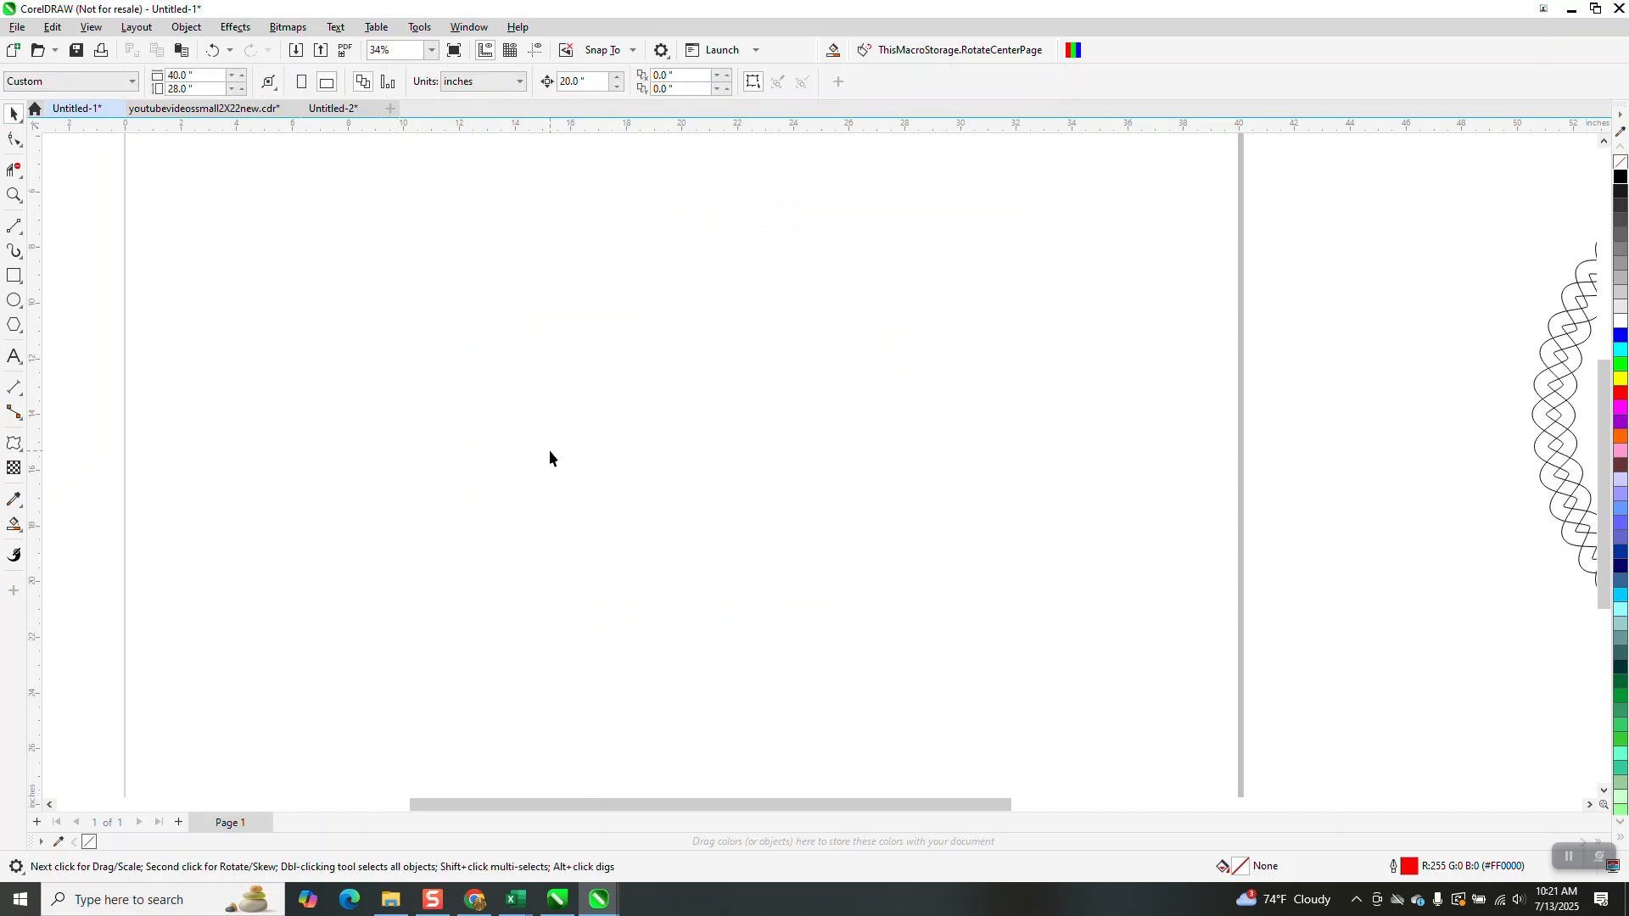
key("ctrl+z")
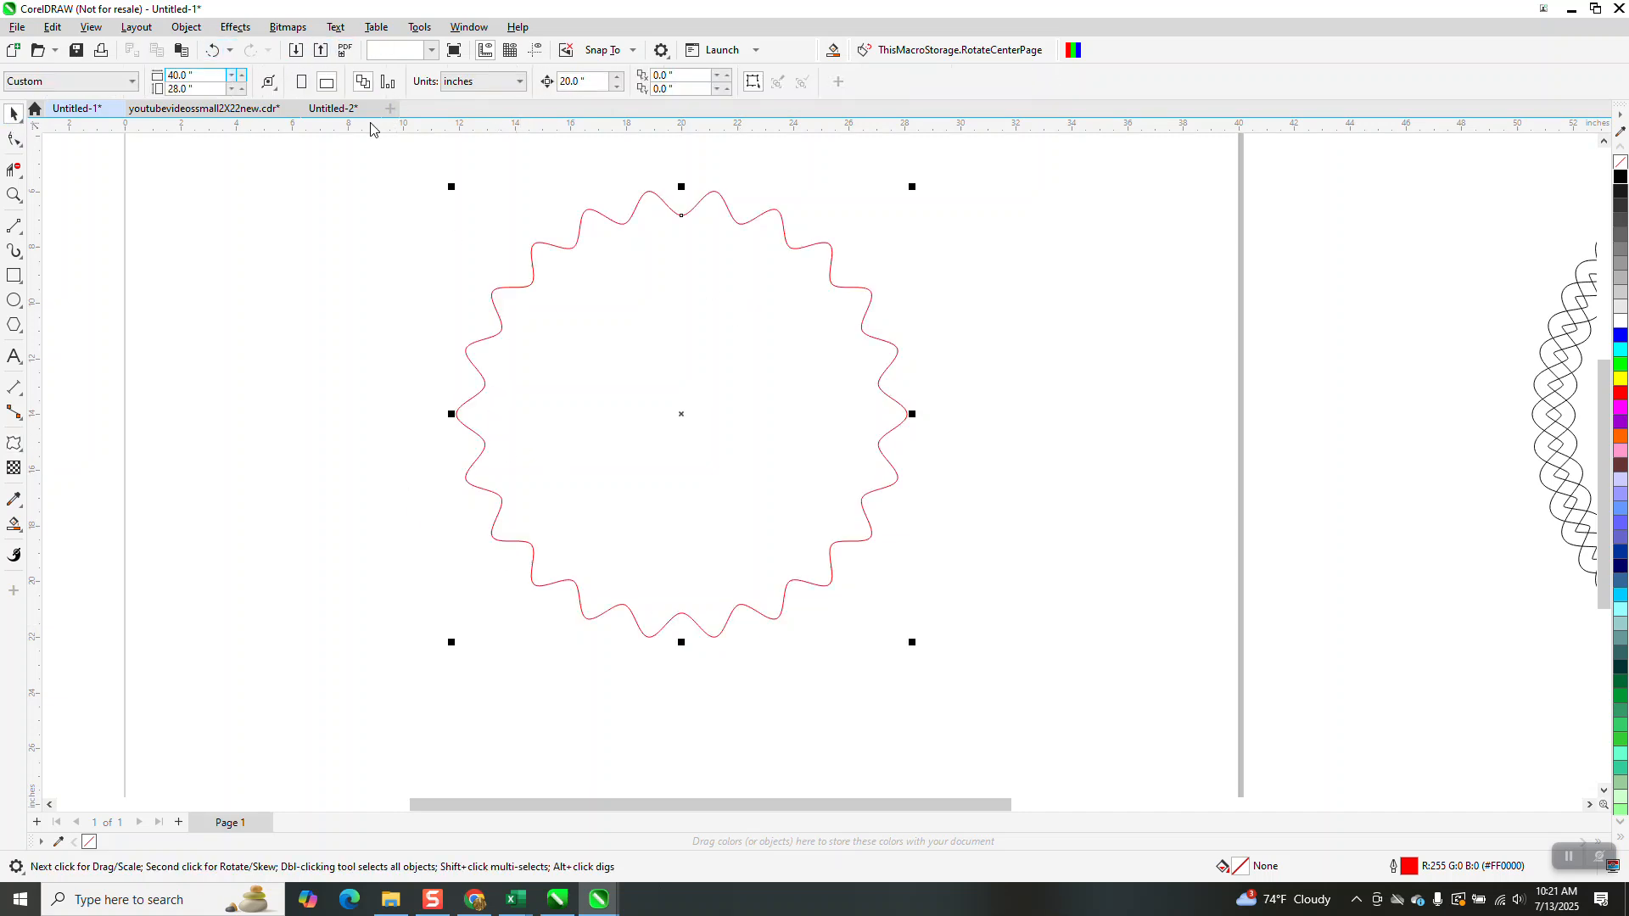
Add a vertical guideline through the page centre at 20 inches
left_click_drag(38, 287, 369, 321)
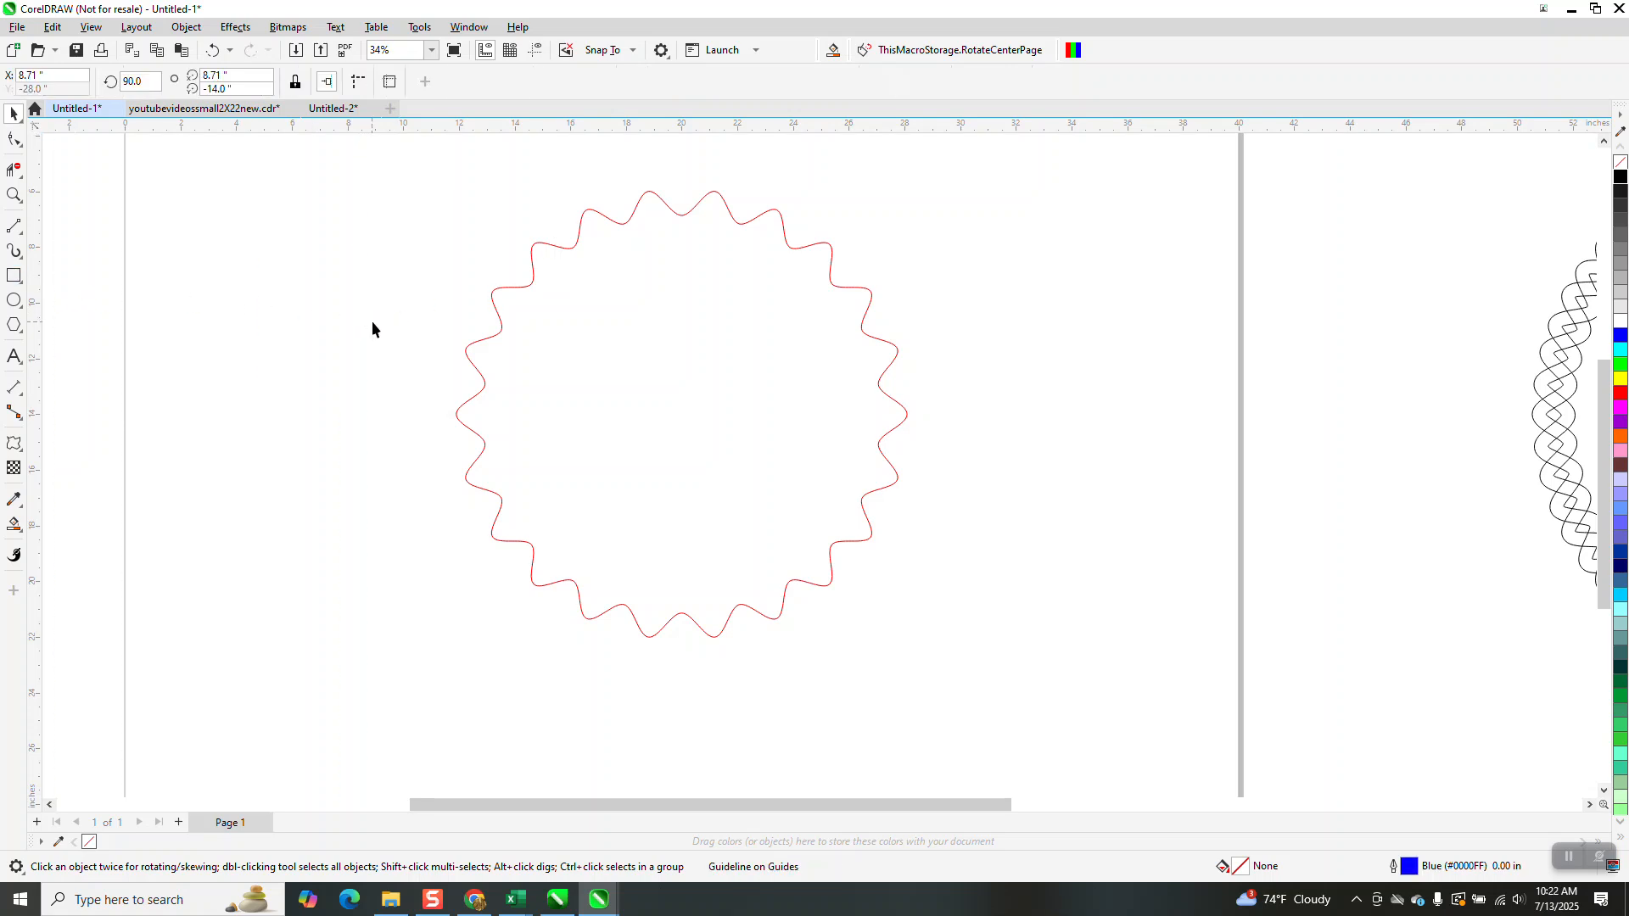
left_click(538, 51)
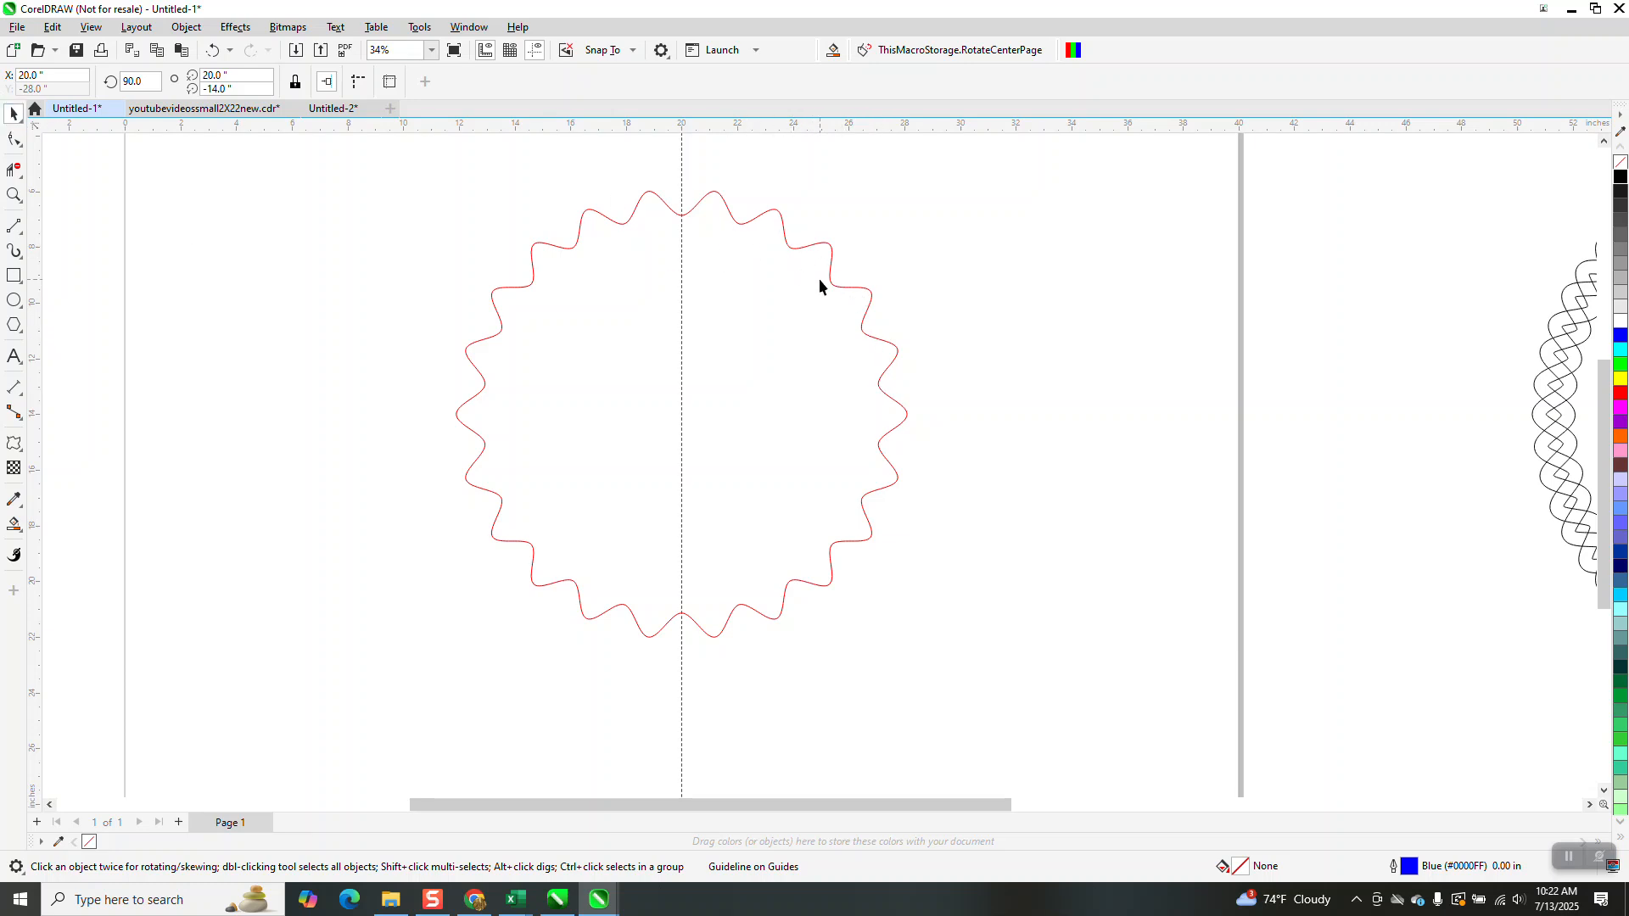
scroll(823, 288, "down", 1)
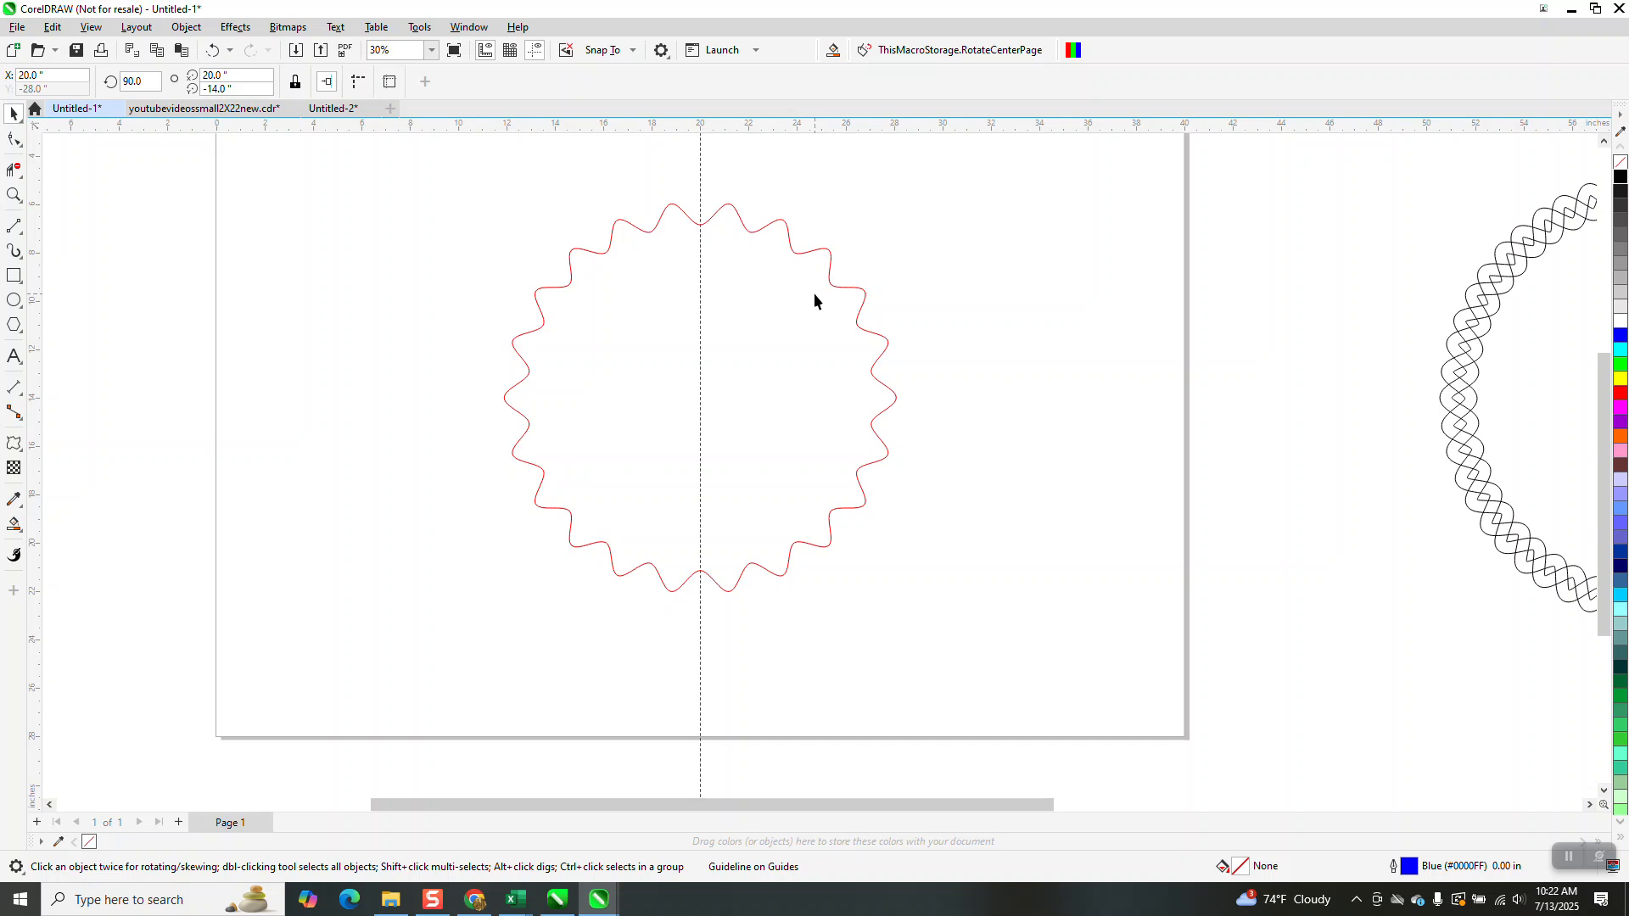
Open the Transform docker
left_click(472, 28)
mouse_move(506, 254)
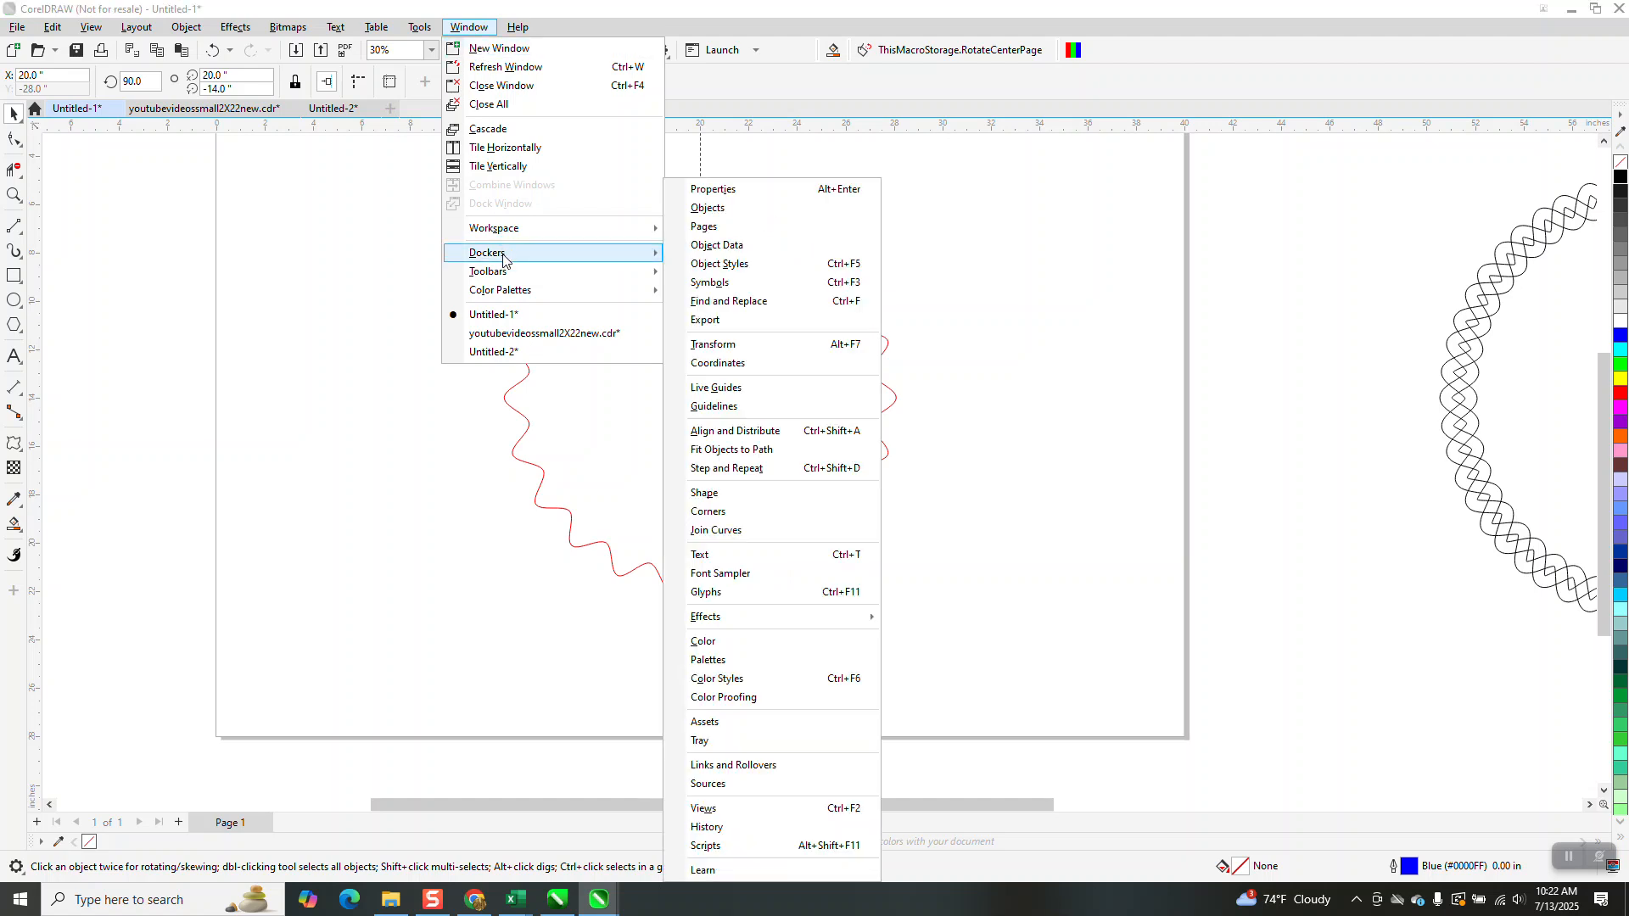
left_click(750, 345)
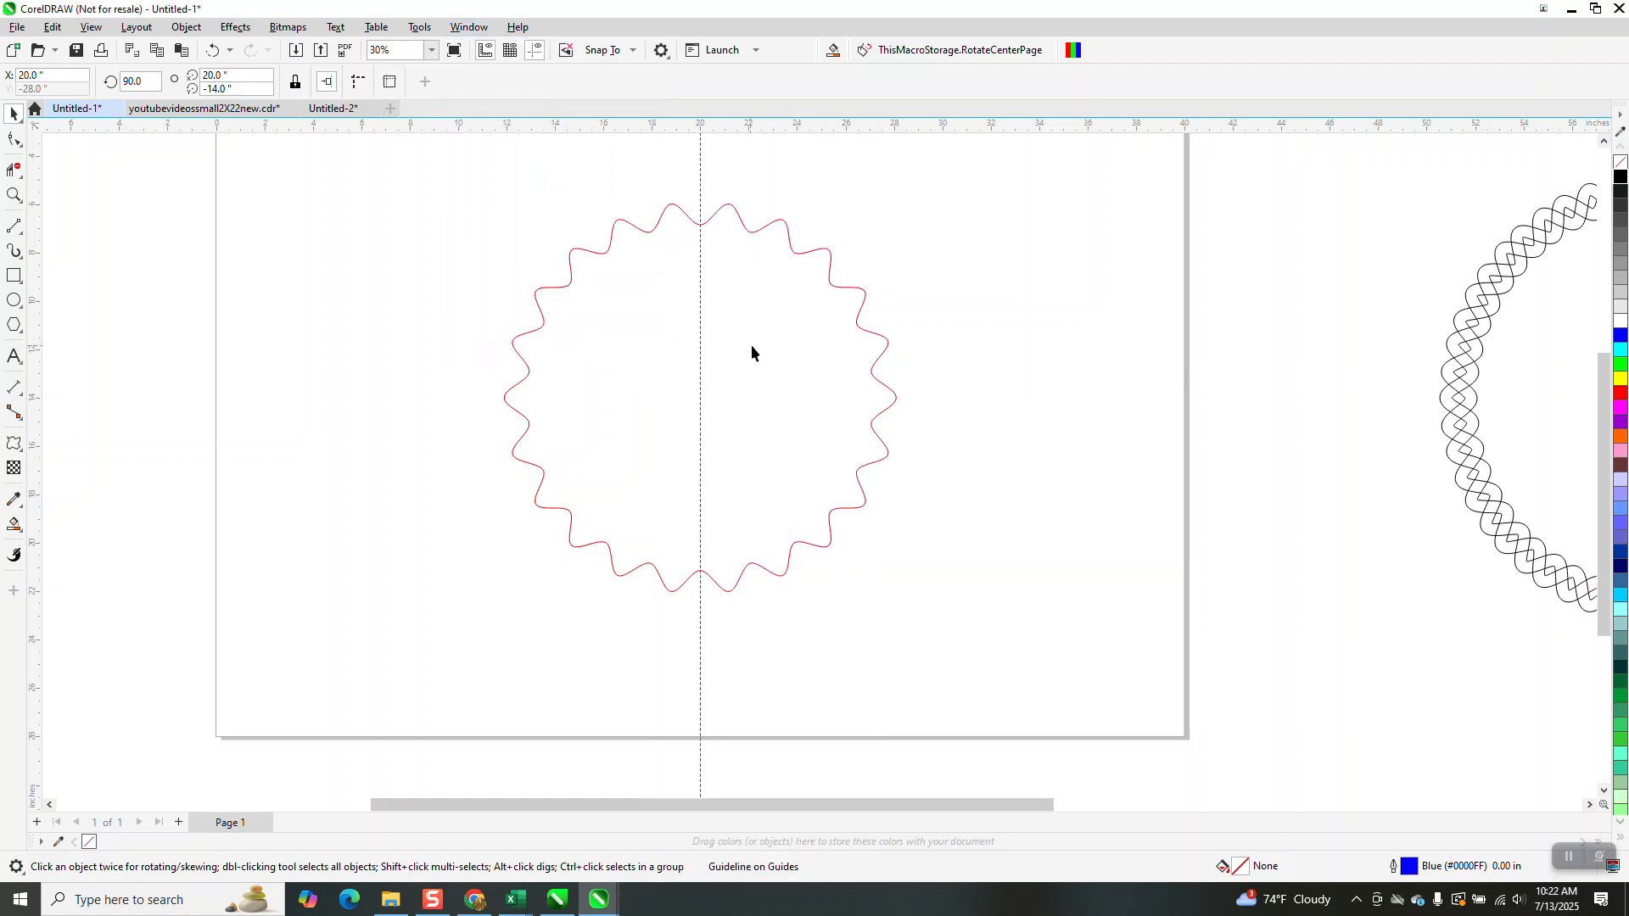
Rotate copies of the guideline by 16.36° and then by half that, 8.18°, in the Transform docker
left_click_drag(1476, 189, 1399, 197)
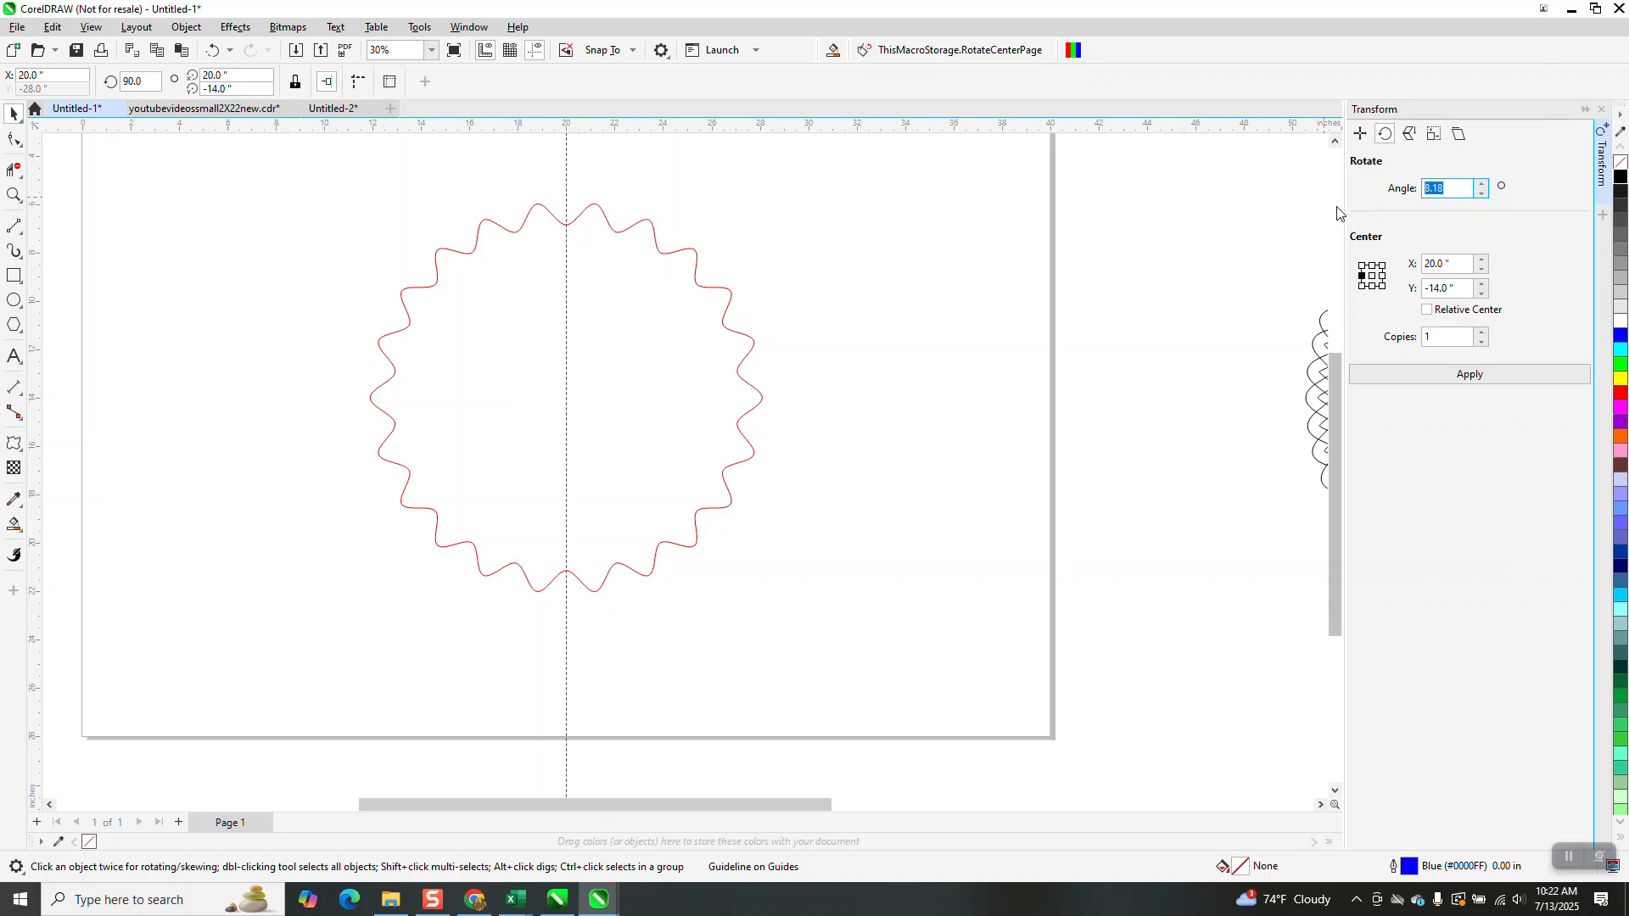
type("36")
key("Return")
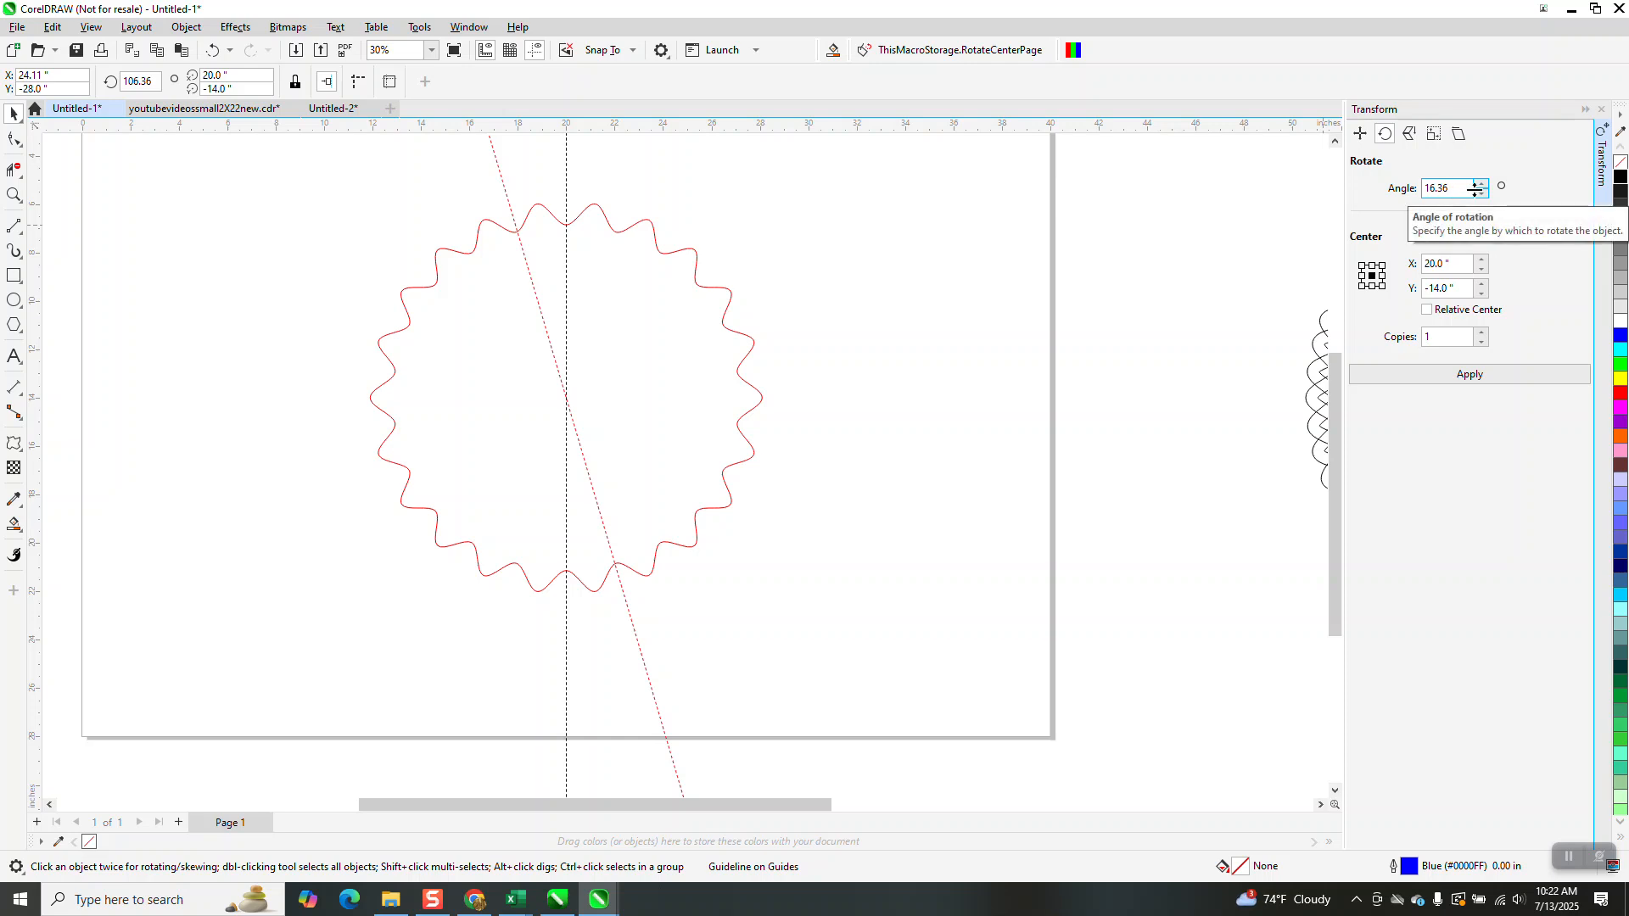
type("/2")
key("Return")
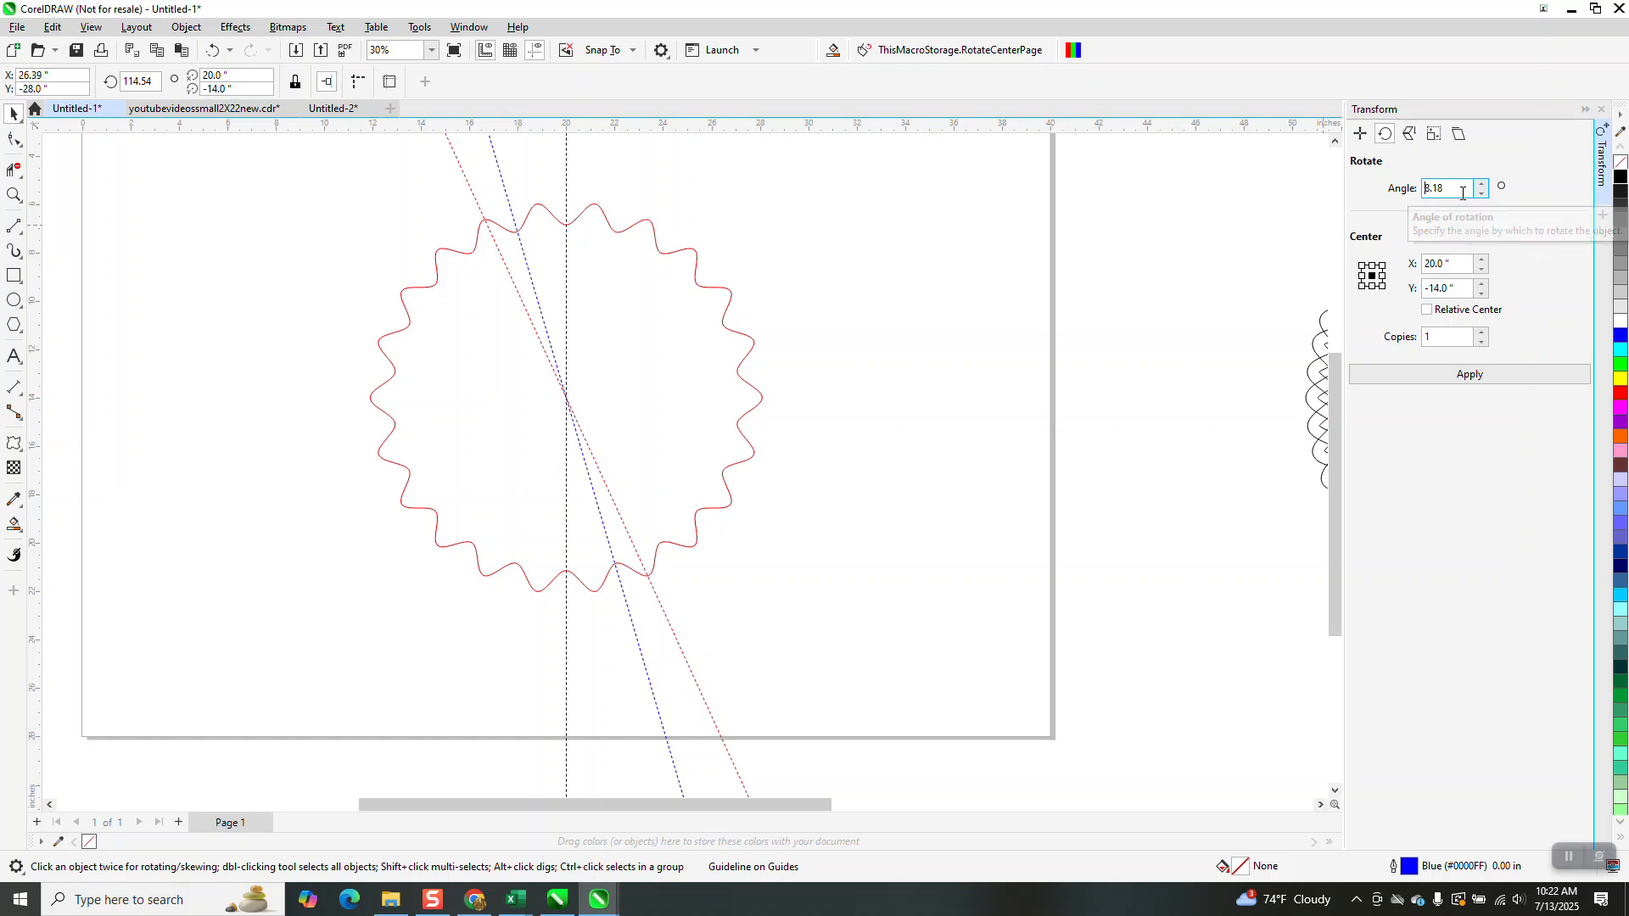
Delete the two rotated guideline copies
left_click(503, 197)
key("Delete")
left_click(466, 179)
key("Delete")
Rotate the wavy circle by 8.18°
left_click(604, 219)
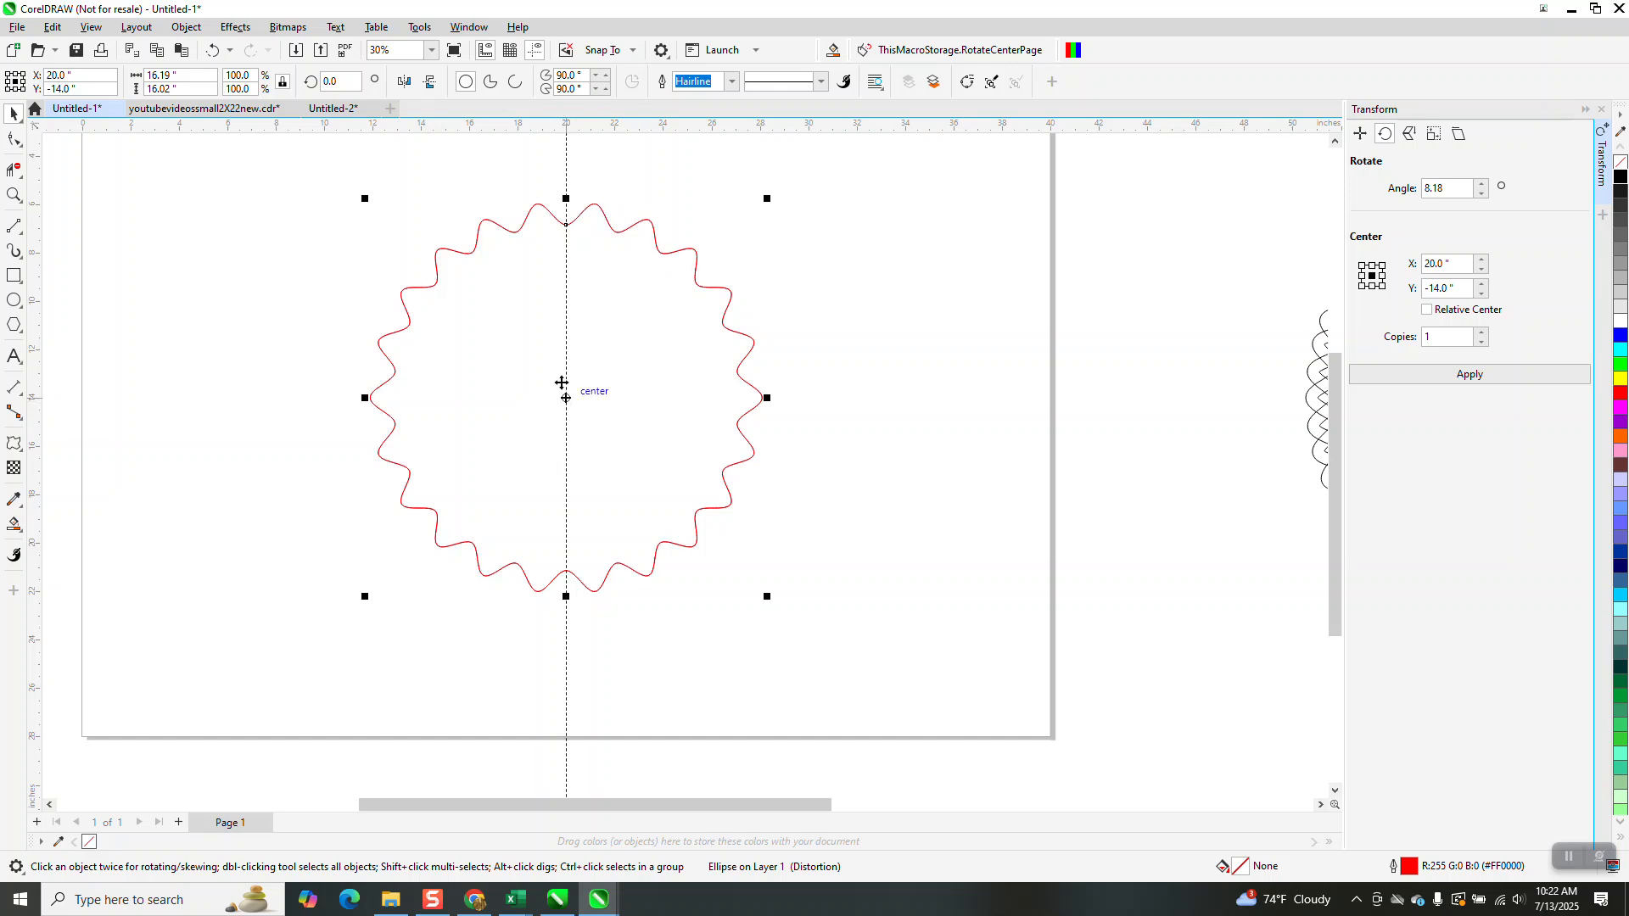
type("8.18")
key("Return")
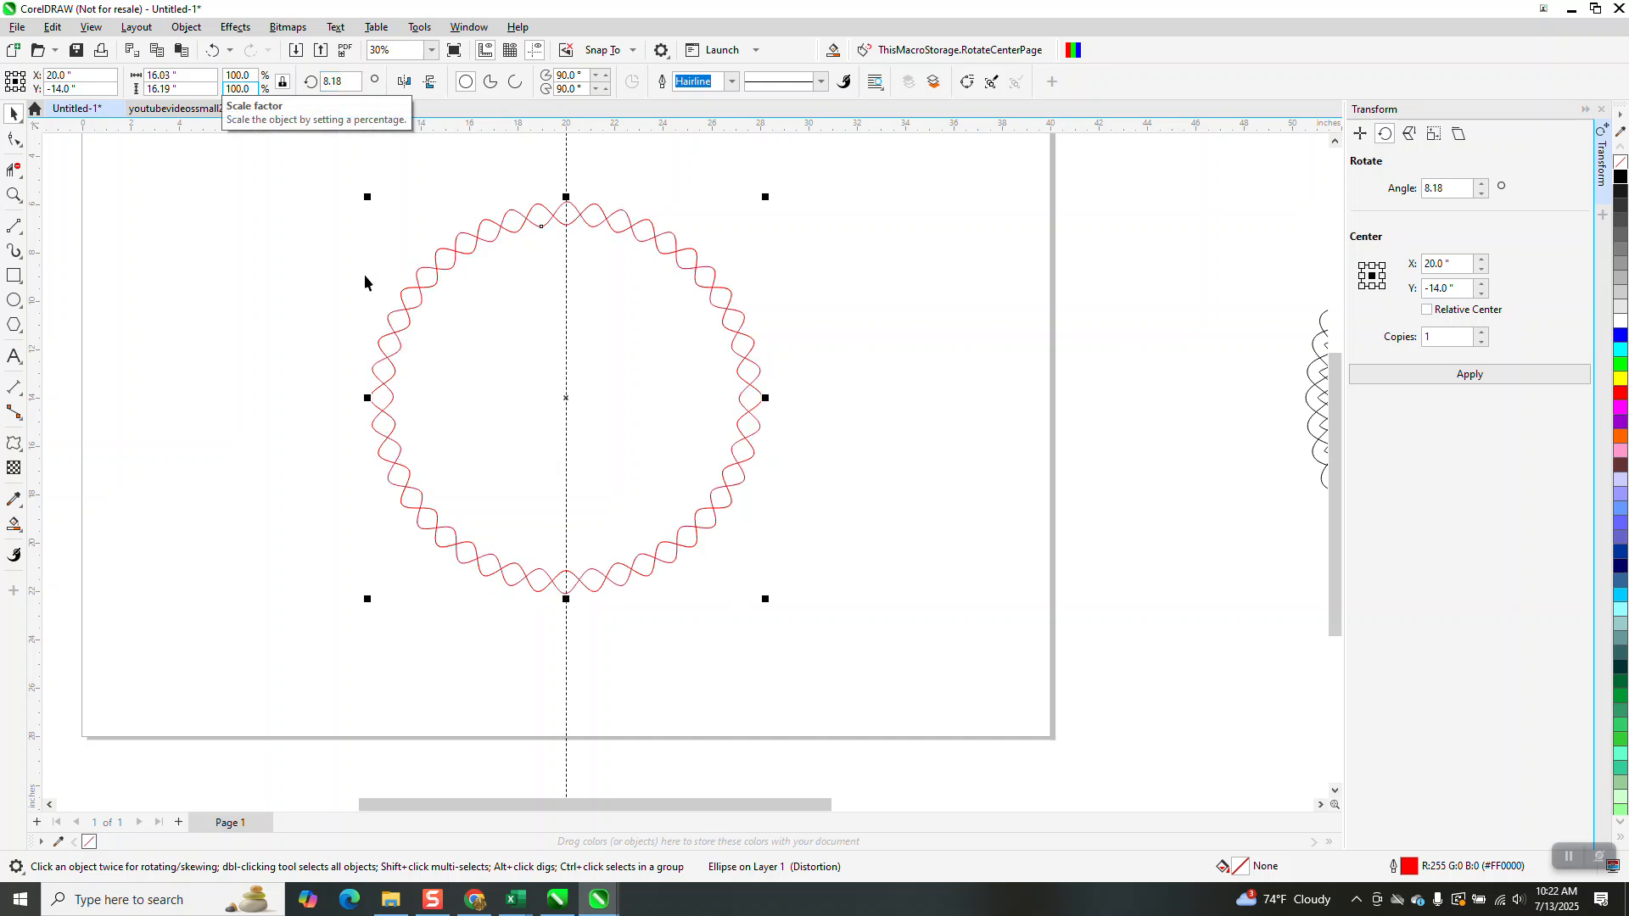
Zoom in to inspect where the waves meet the centre guideline at the top of the circle
left_click(15, 196)
left_click_drag(528, 197, 612, 249)
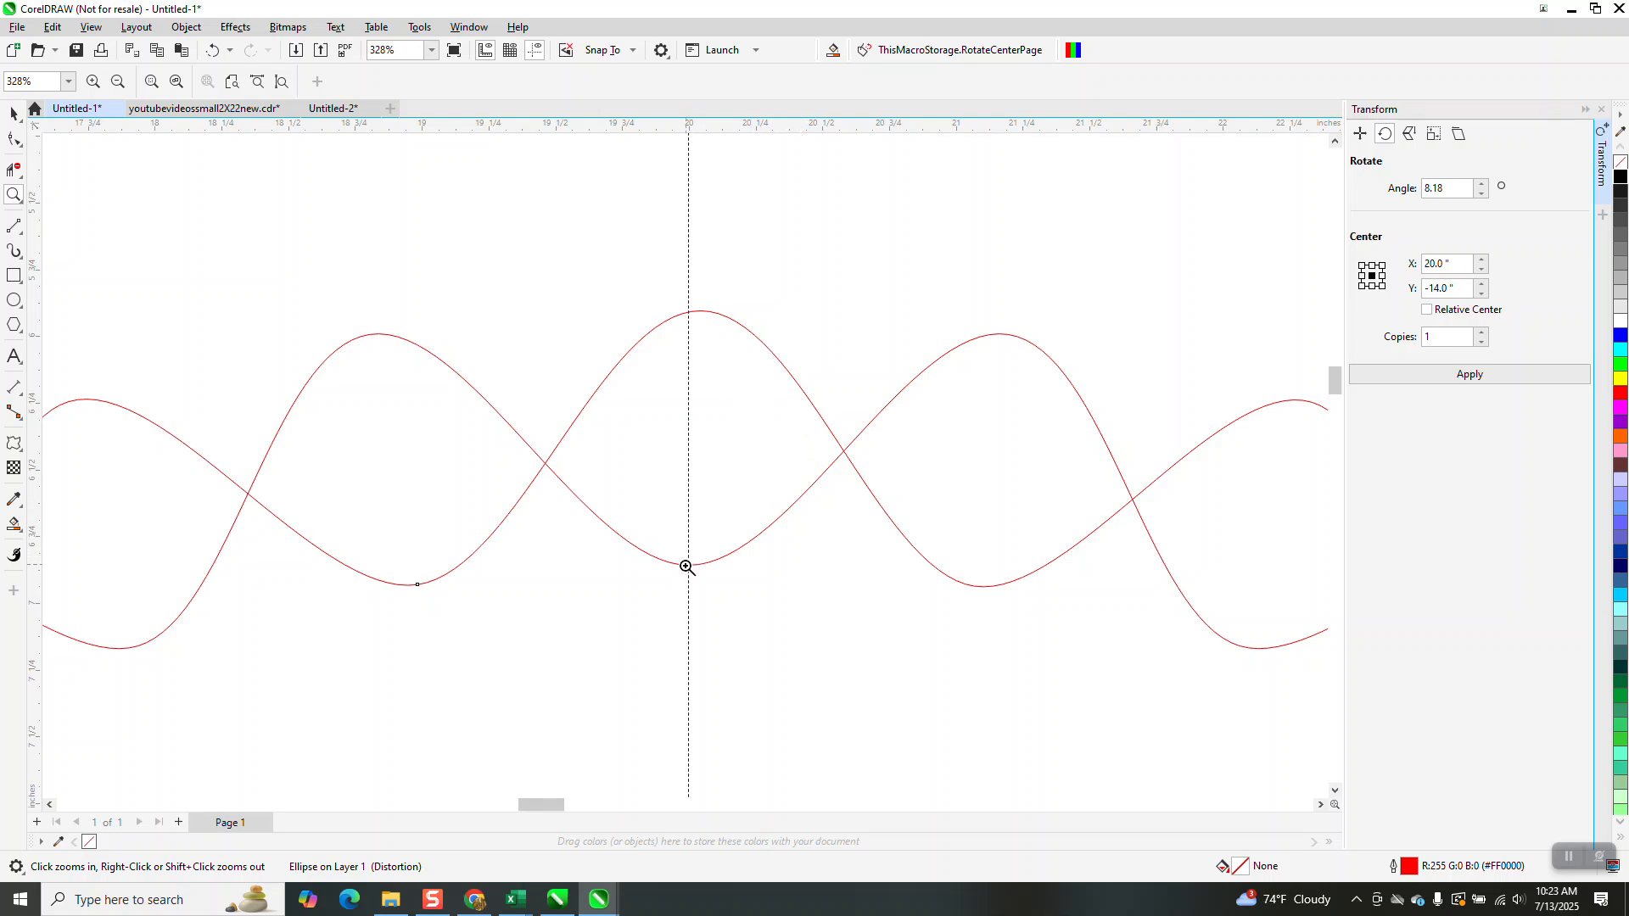
key("space")
left_click_drag(748, 331, 737, 332)
scroll(741, 329, "down", 1)
scroll(740, 327, "down", 7)
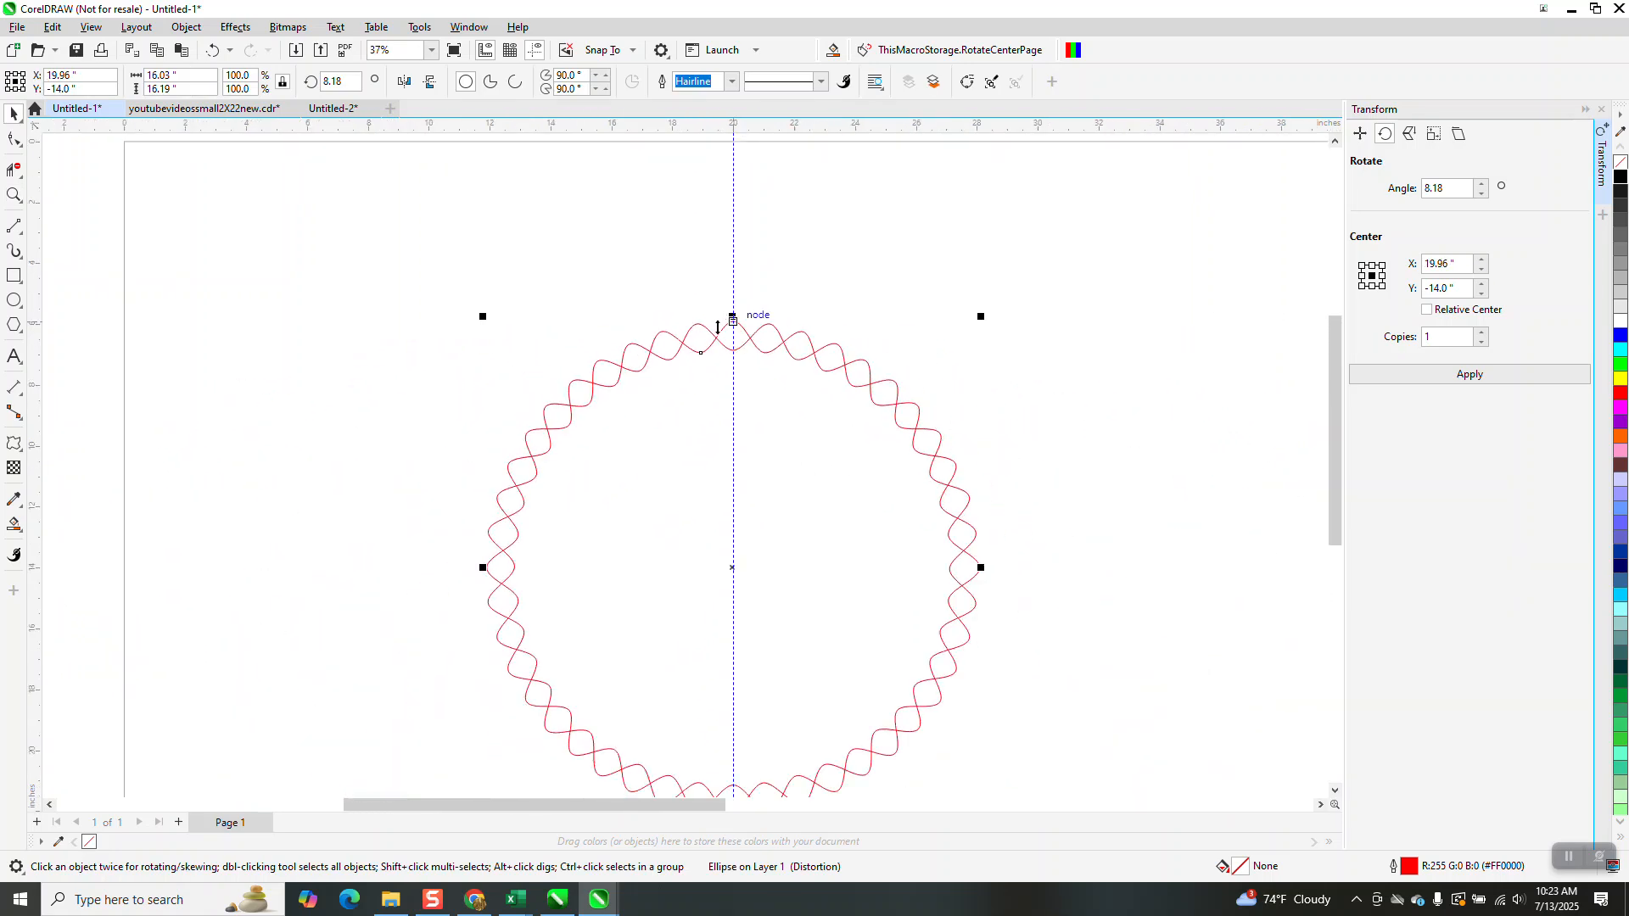
Select and delete the wavy circles on the page
left_click_drag(547, 293, 923, 607)
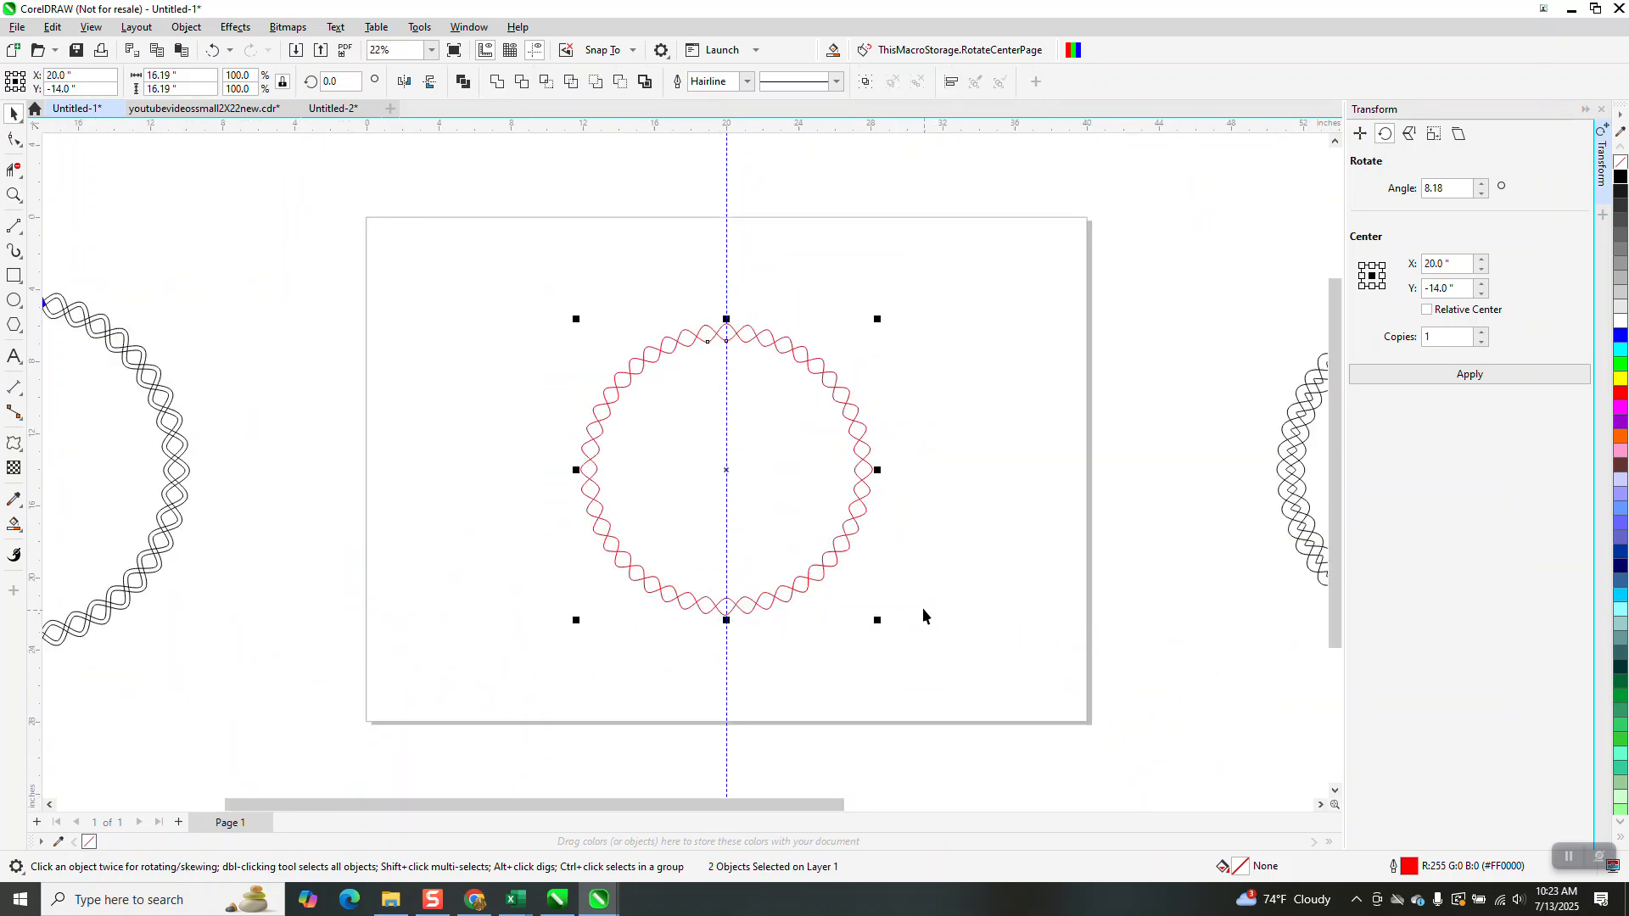
key("Delete")
Draw a 20-sided polygon about 20.3 inches across and center it on the page
scroll(787, 455, "down", 1)
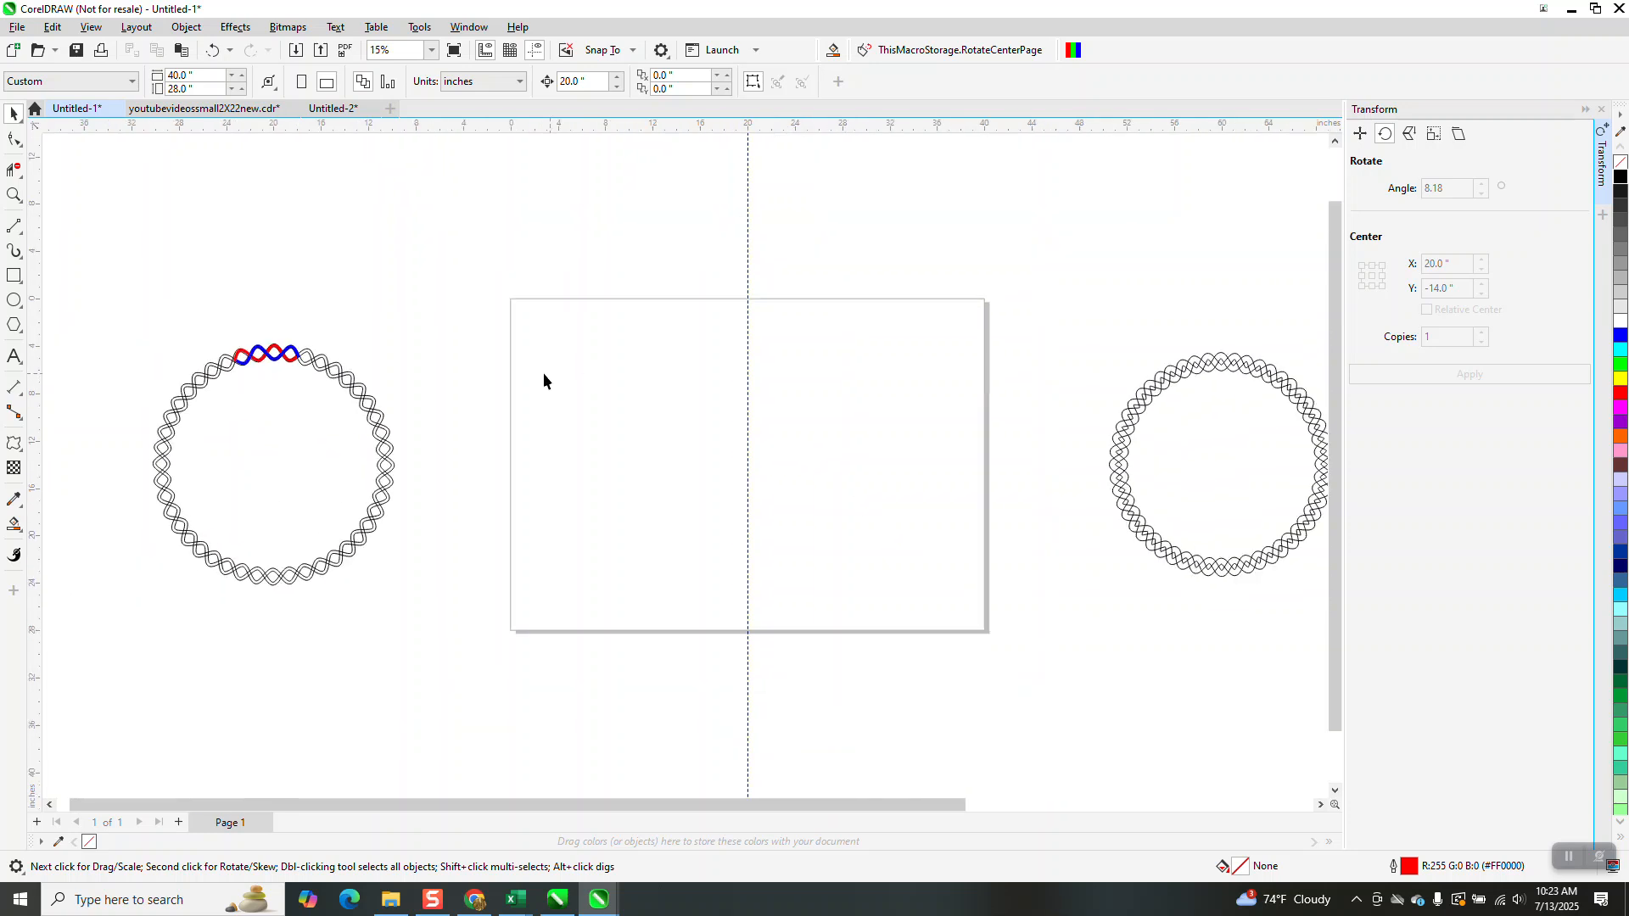
left_click(22, 334)
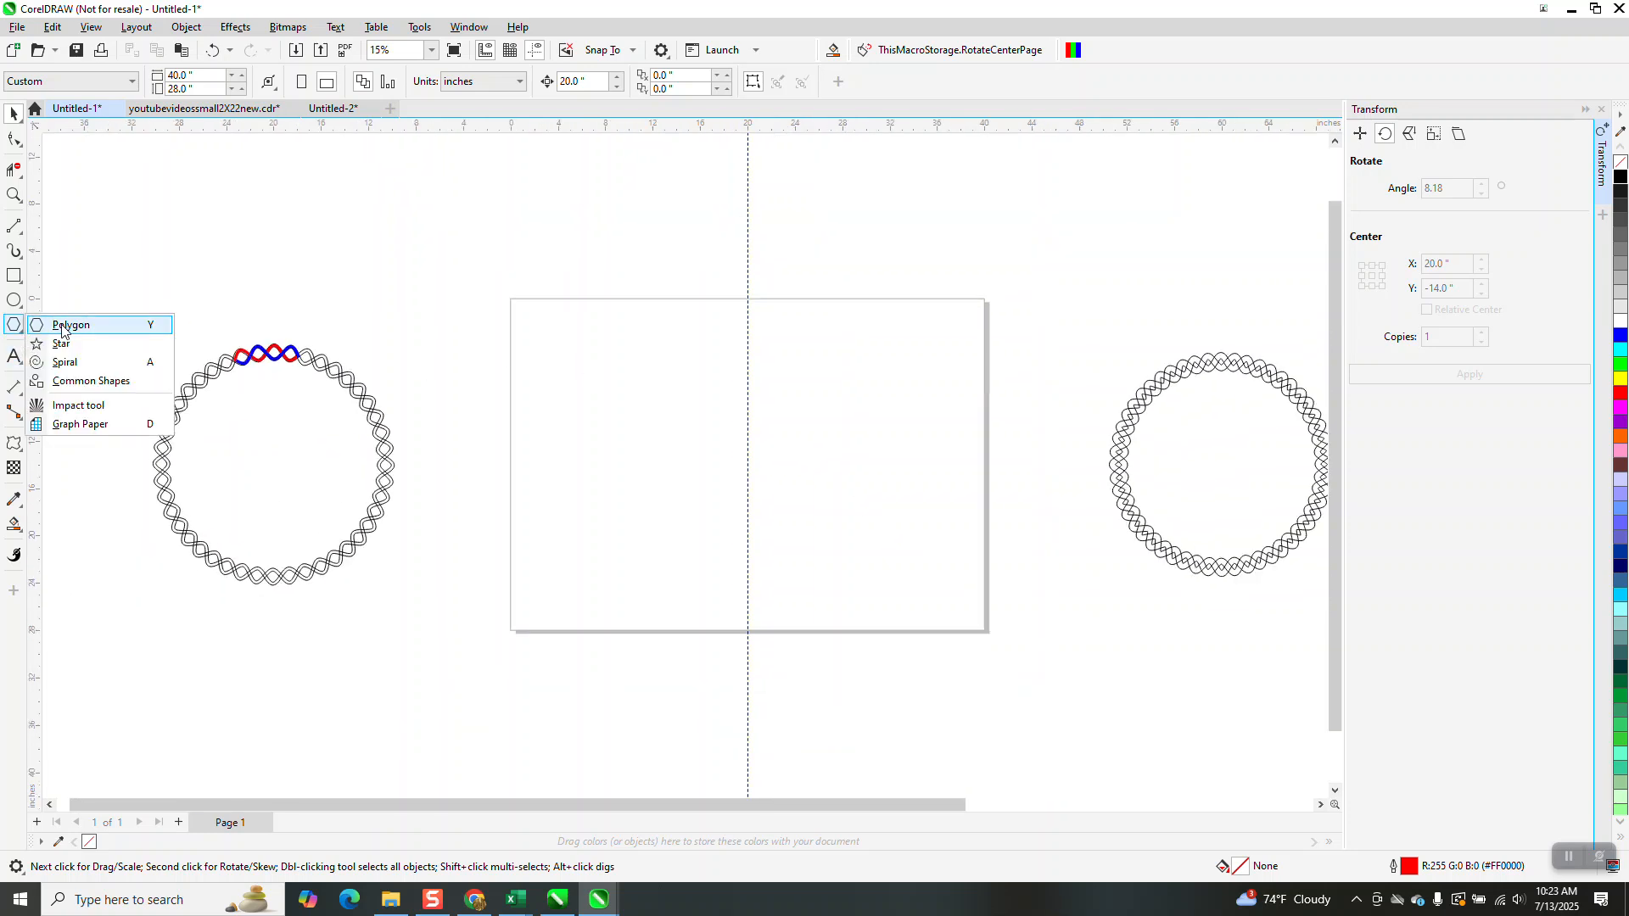
left_click(61, 326)
left_click_drag(866, 360, 660, 610)
key("p")
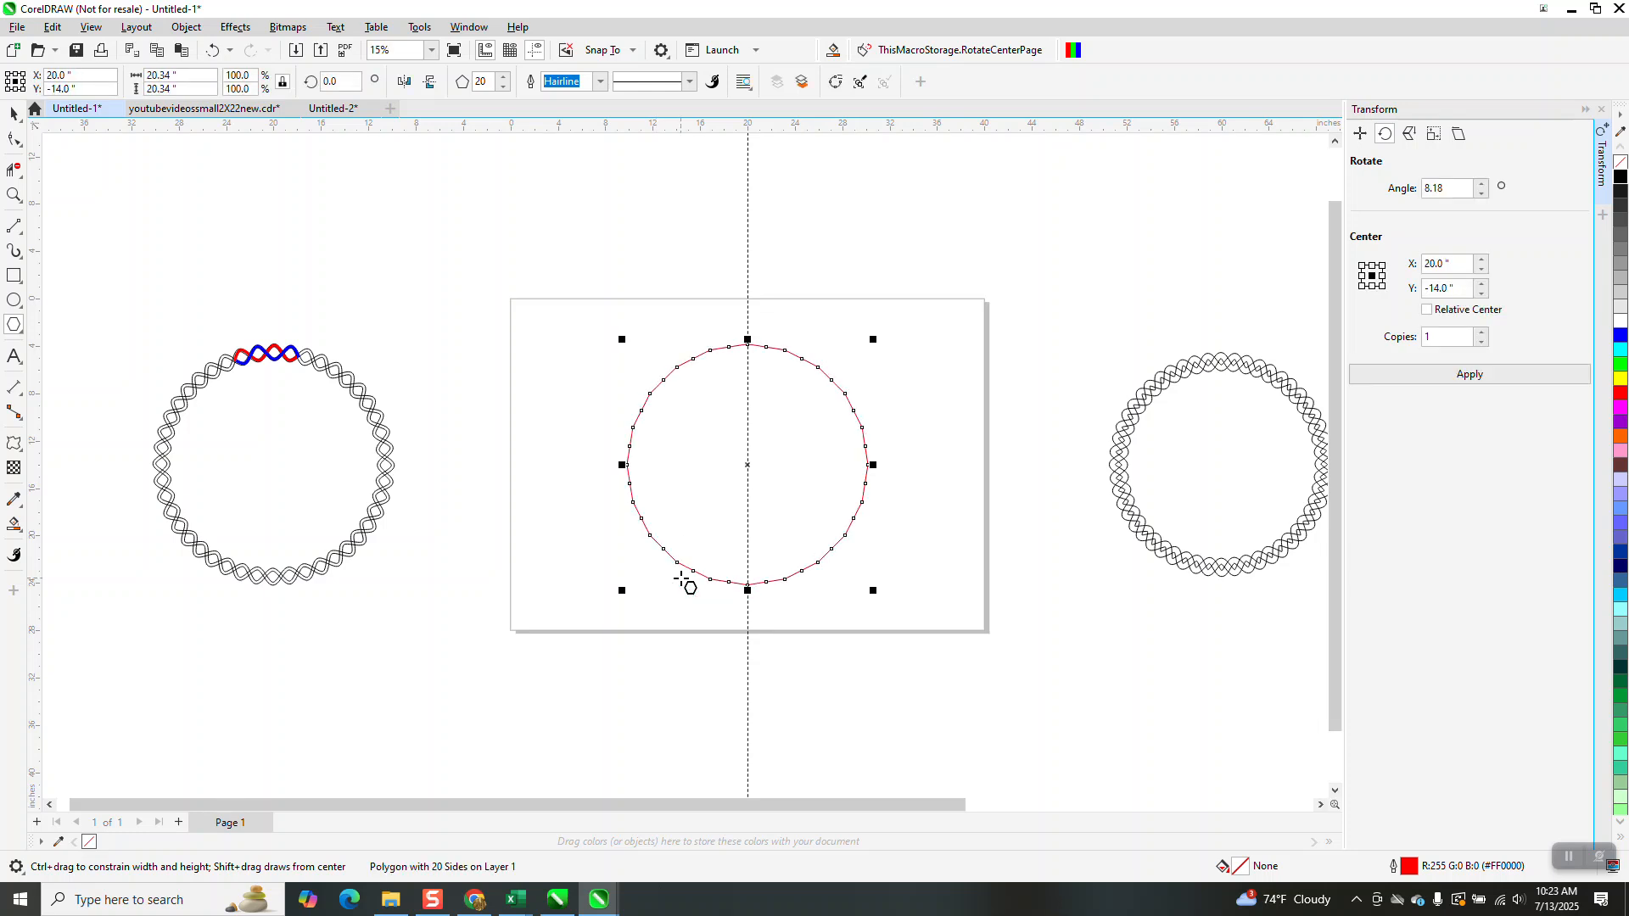
Drag the polygon's top node inward to turn its outline into a star-shaped zigzag
left_click(13, 195)
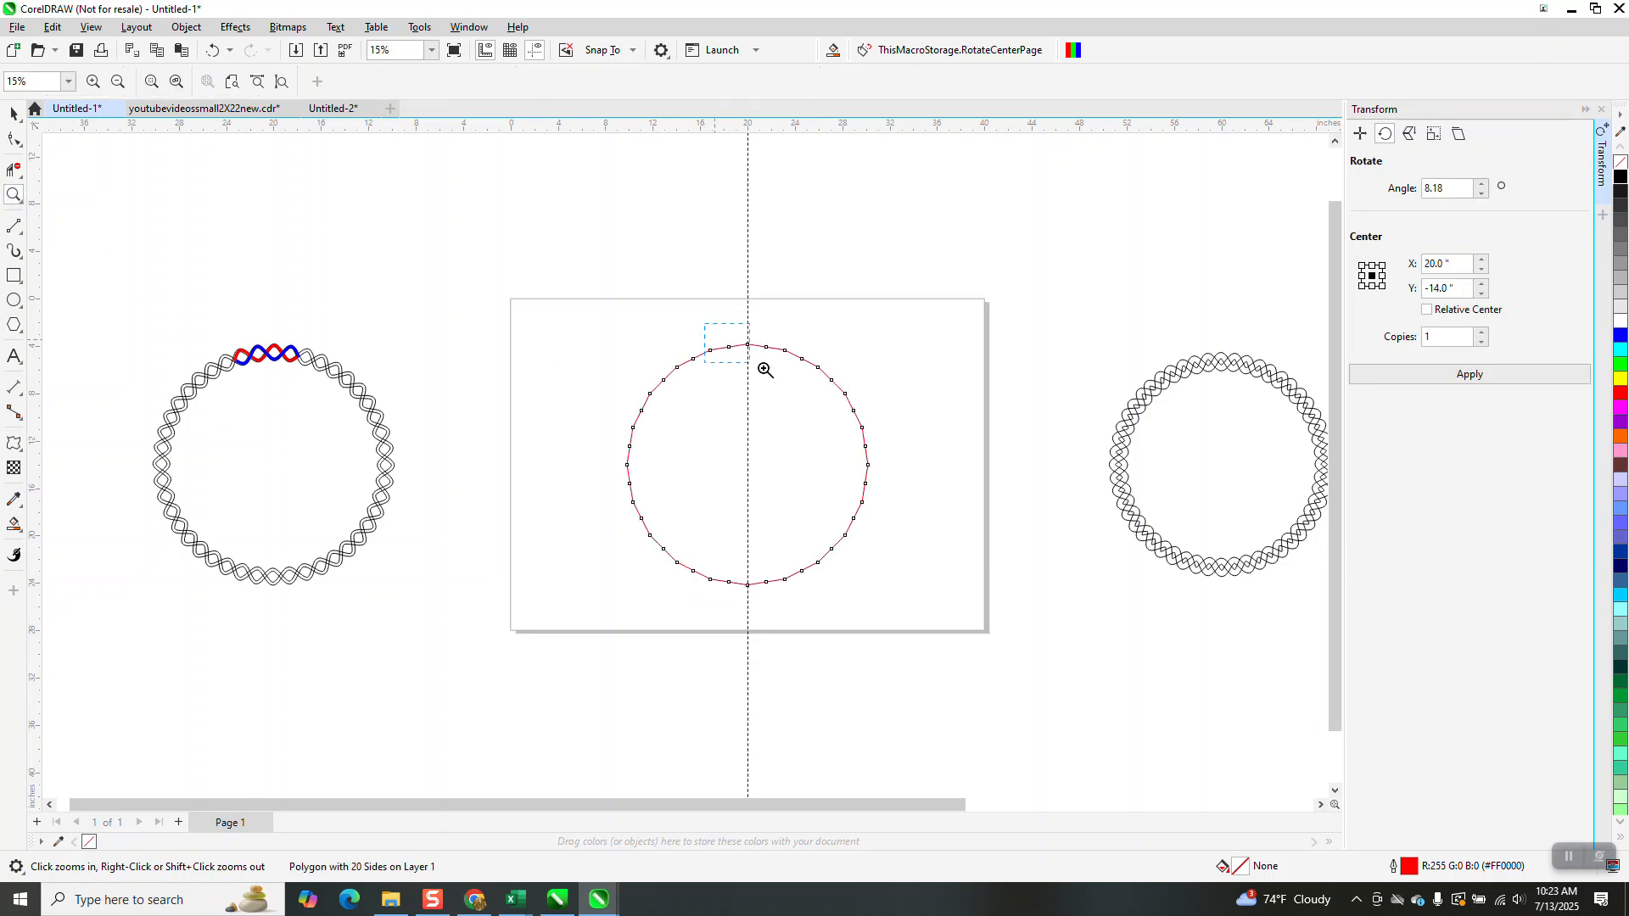
left_click_drag(720, 349, 850, 426)
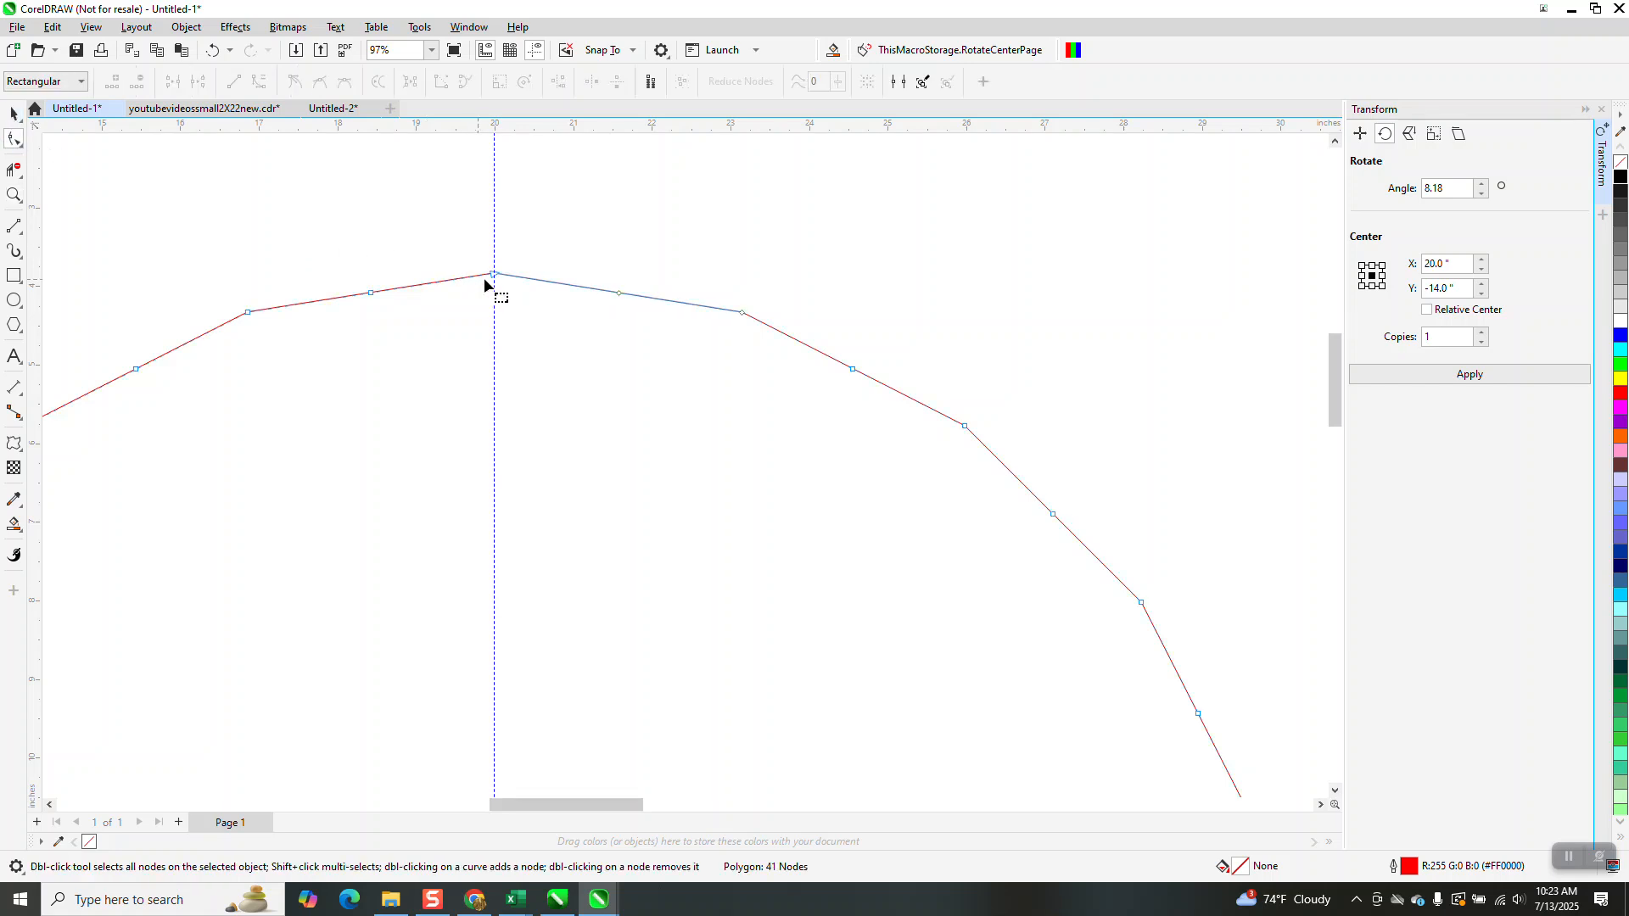
left_click_drag(492, 276, 491, 414)
scroll(509, 398, "down", 4)
scroll(541, 326, "down", 1)
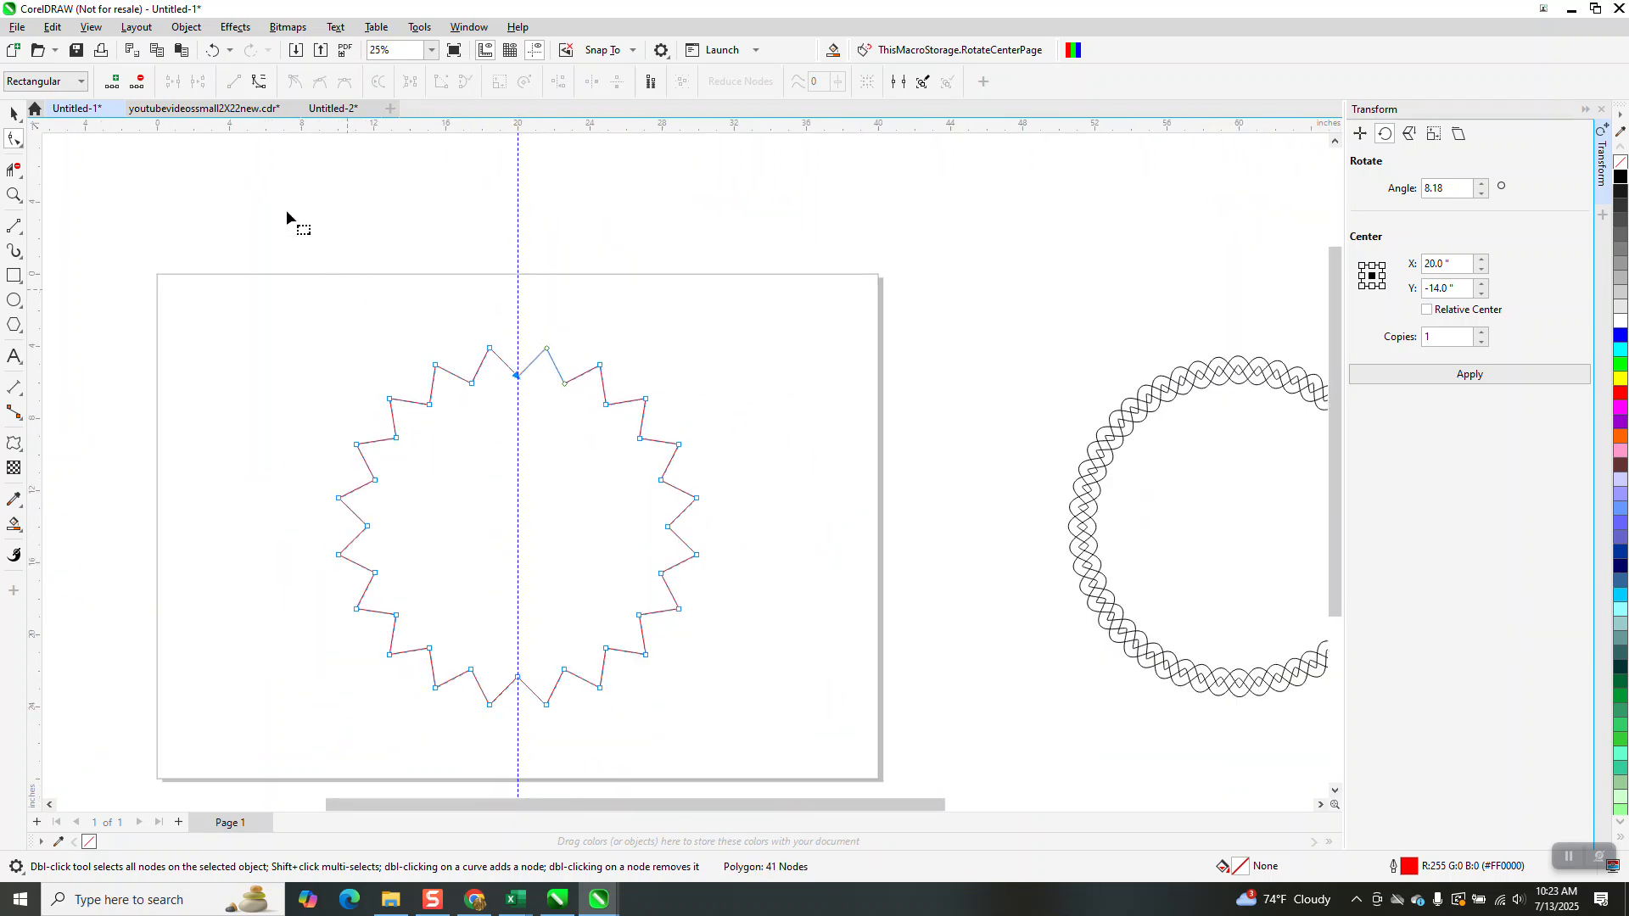
Convert the polygon to curves and fillet all its corners with a 0.75-inch radius to make a wavy circle
left_click(187, 26)
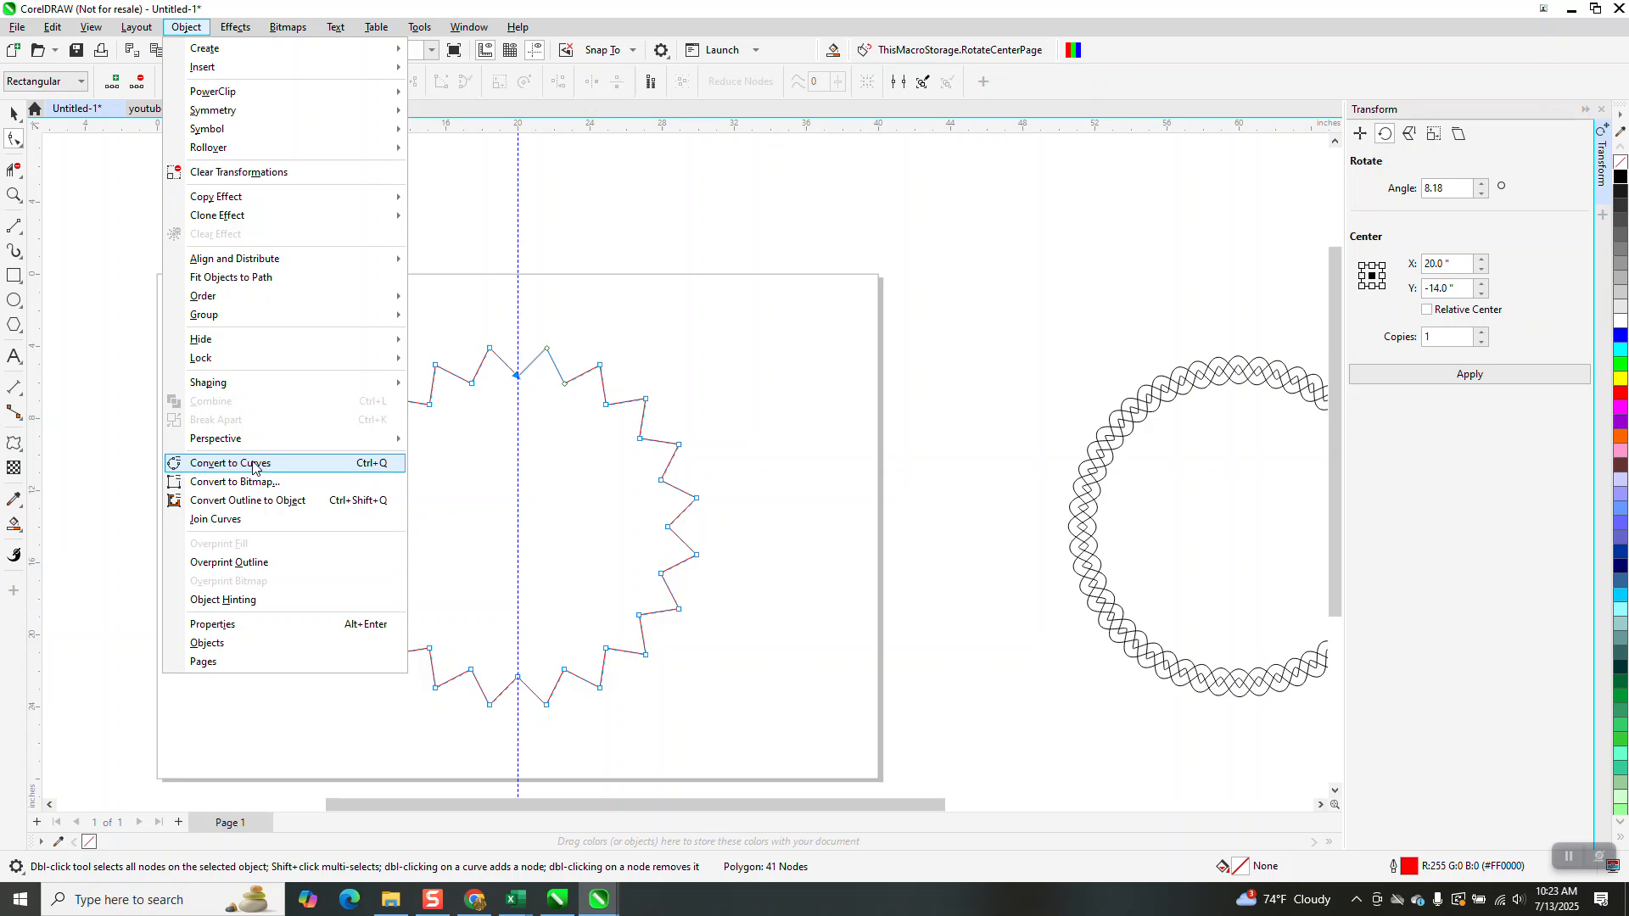
left_click(244, 462)
left_click(12, 143)
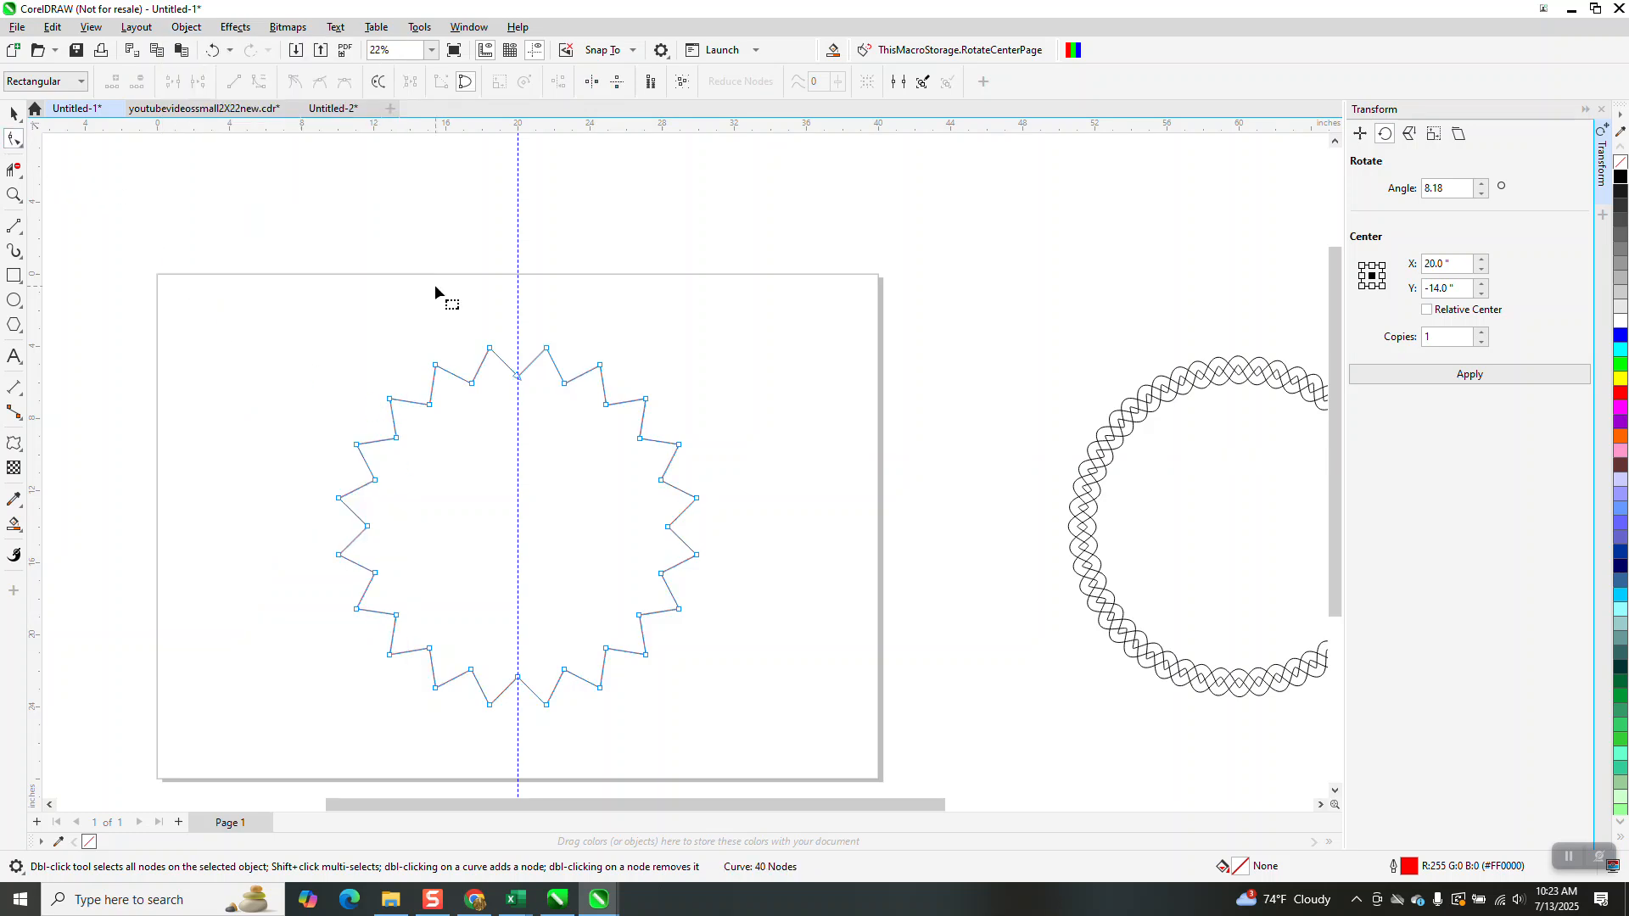
scroll(434, 283, "down", 1)
left_click_drag(716, 660, 718, 662)
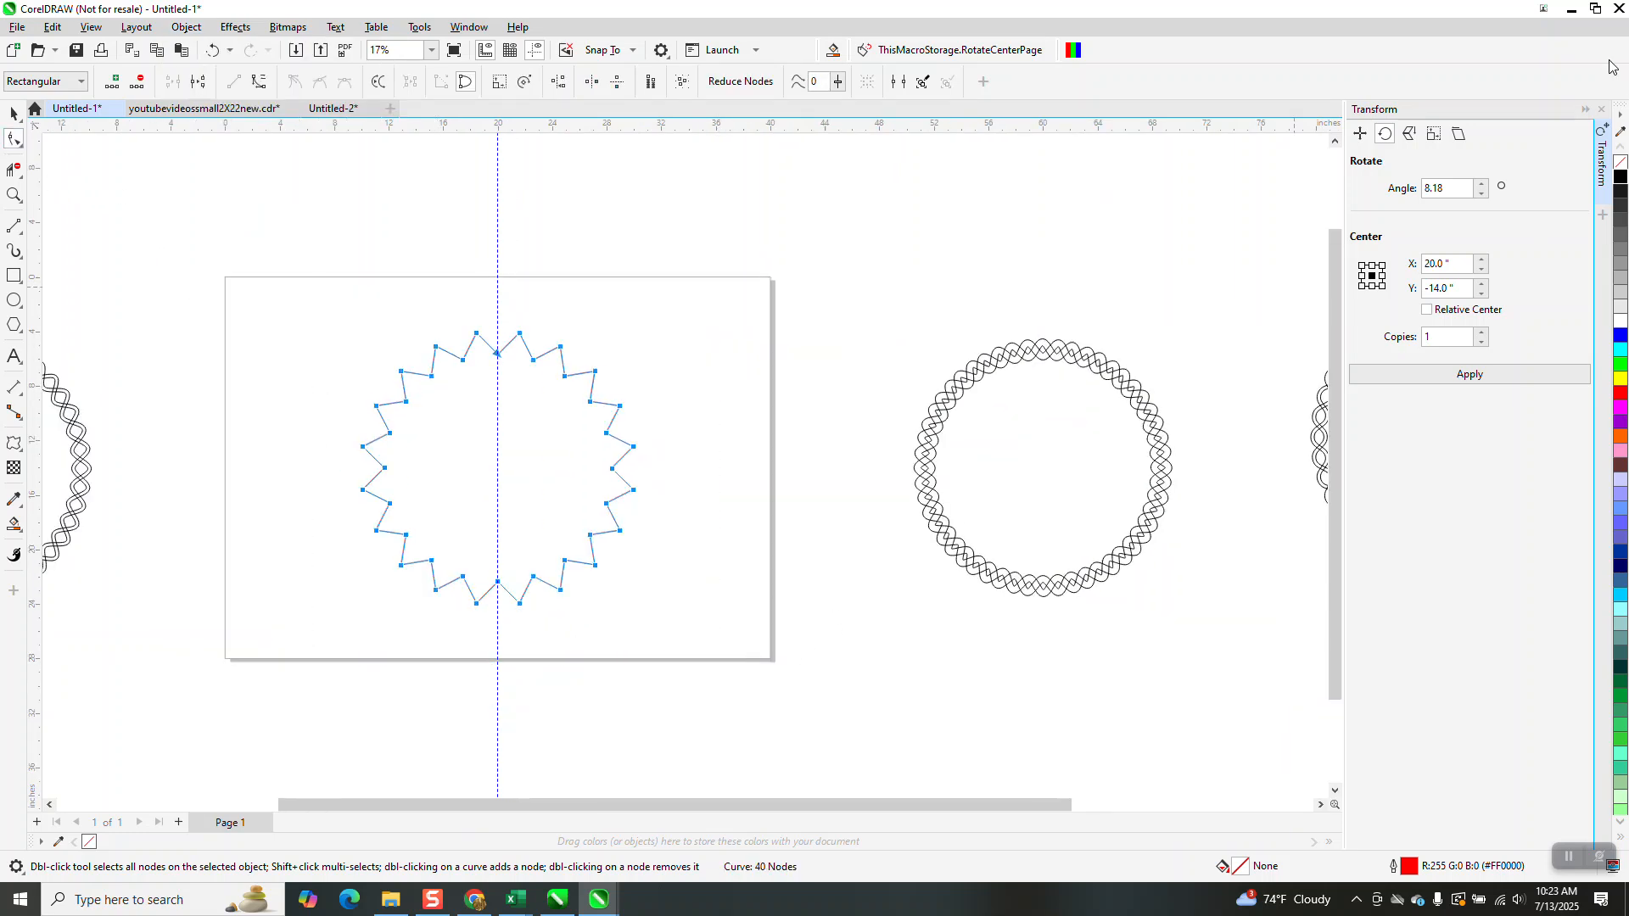
left_click(1601, 109)
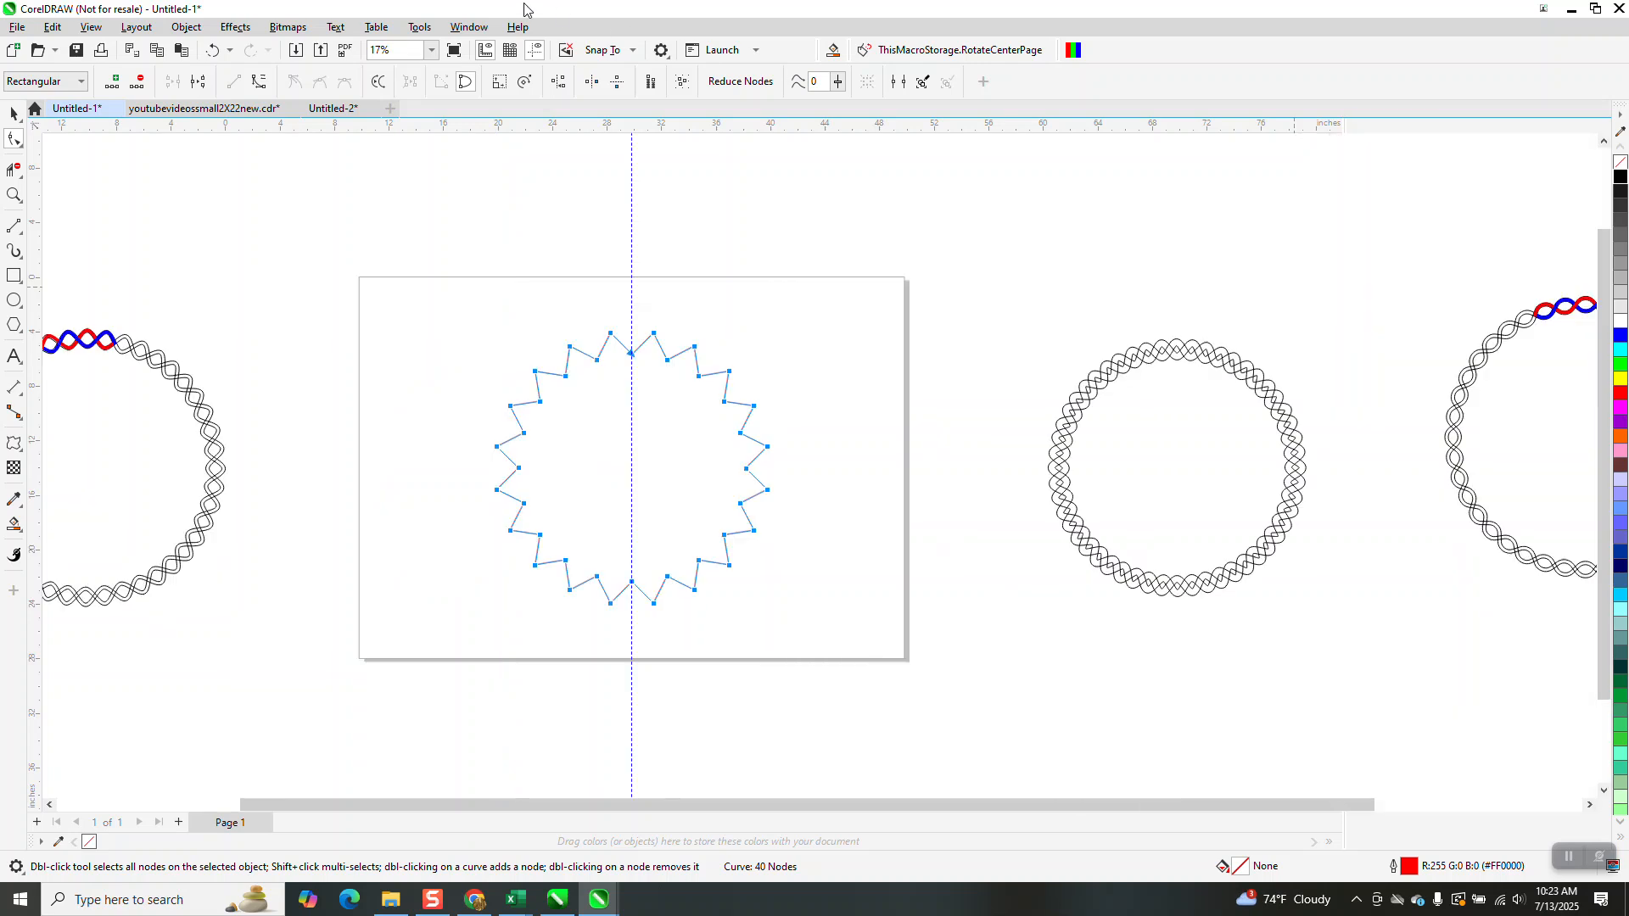
left_click(422, 28)
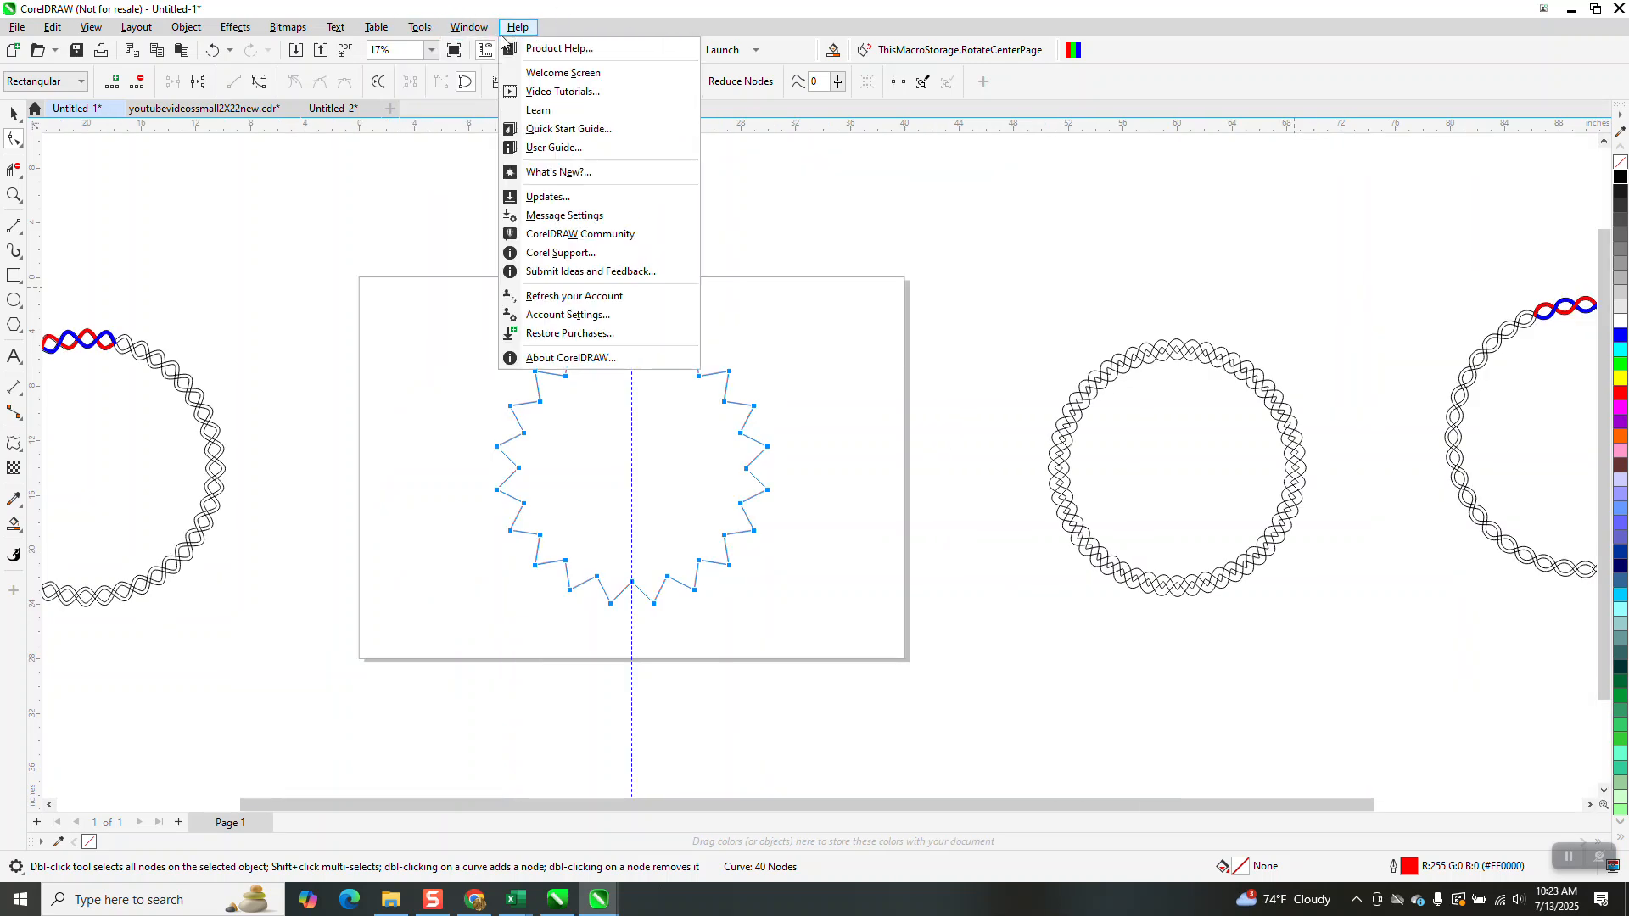
mouse_move(468, 28)
mouse_move(491, 252)
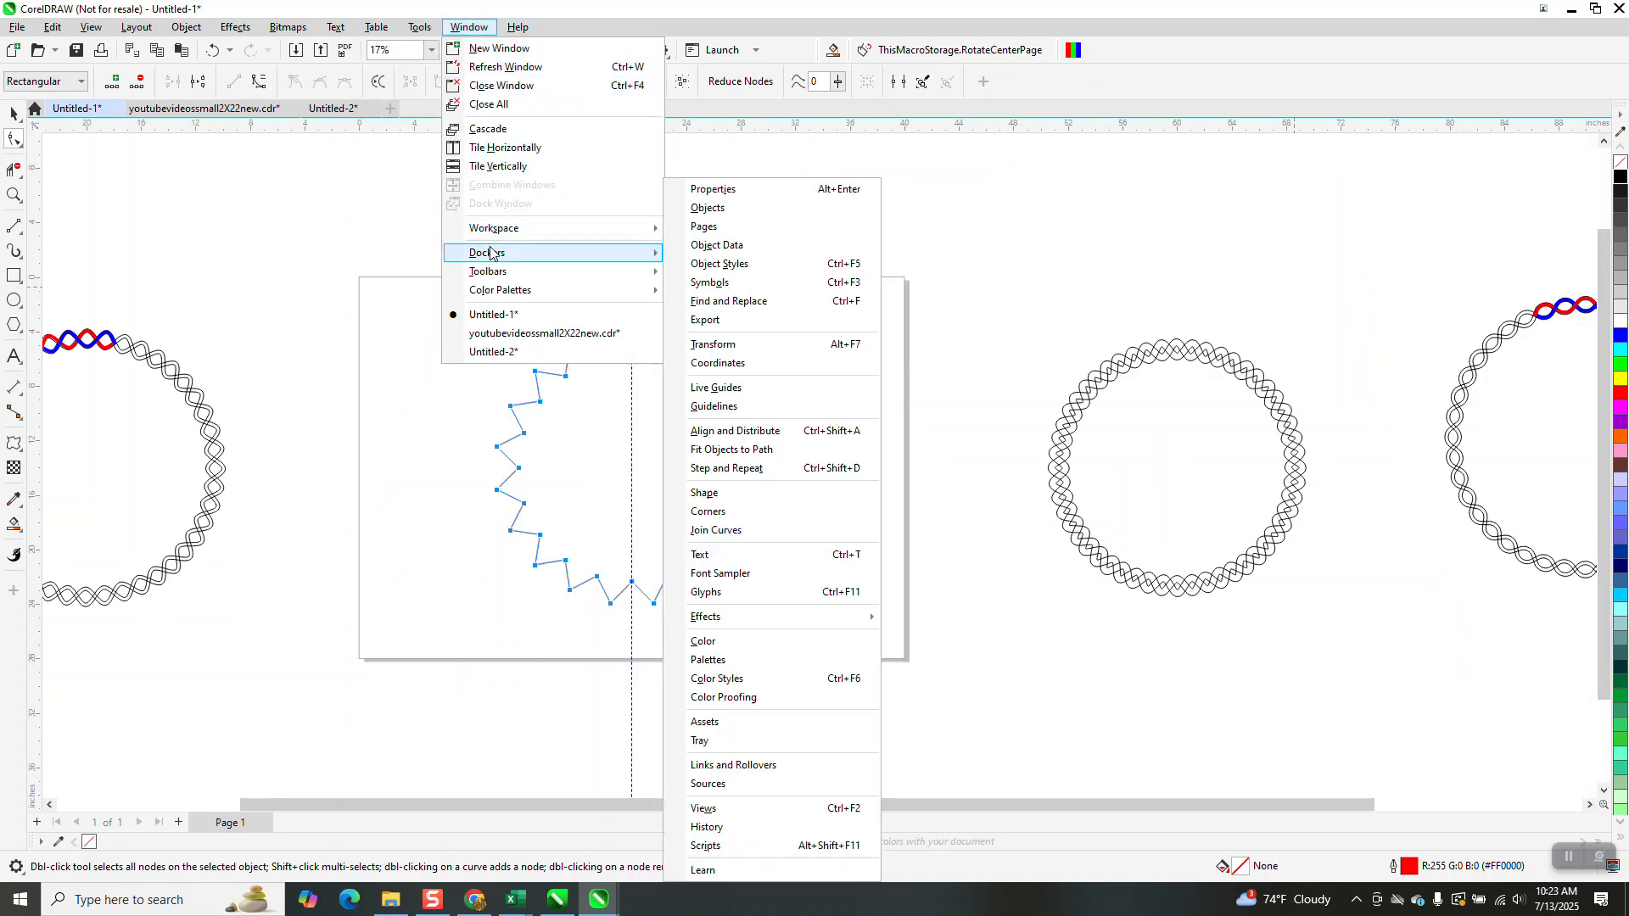
left_click(708, 512)
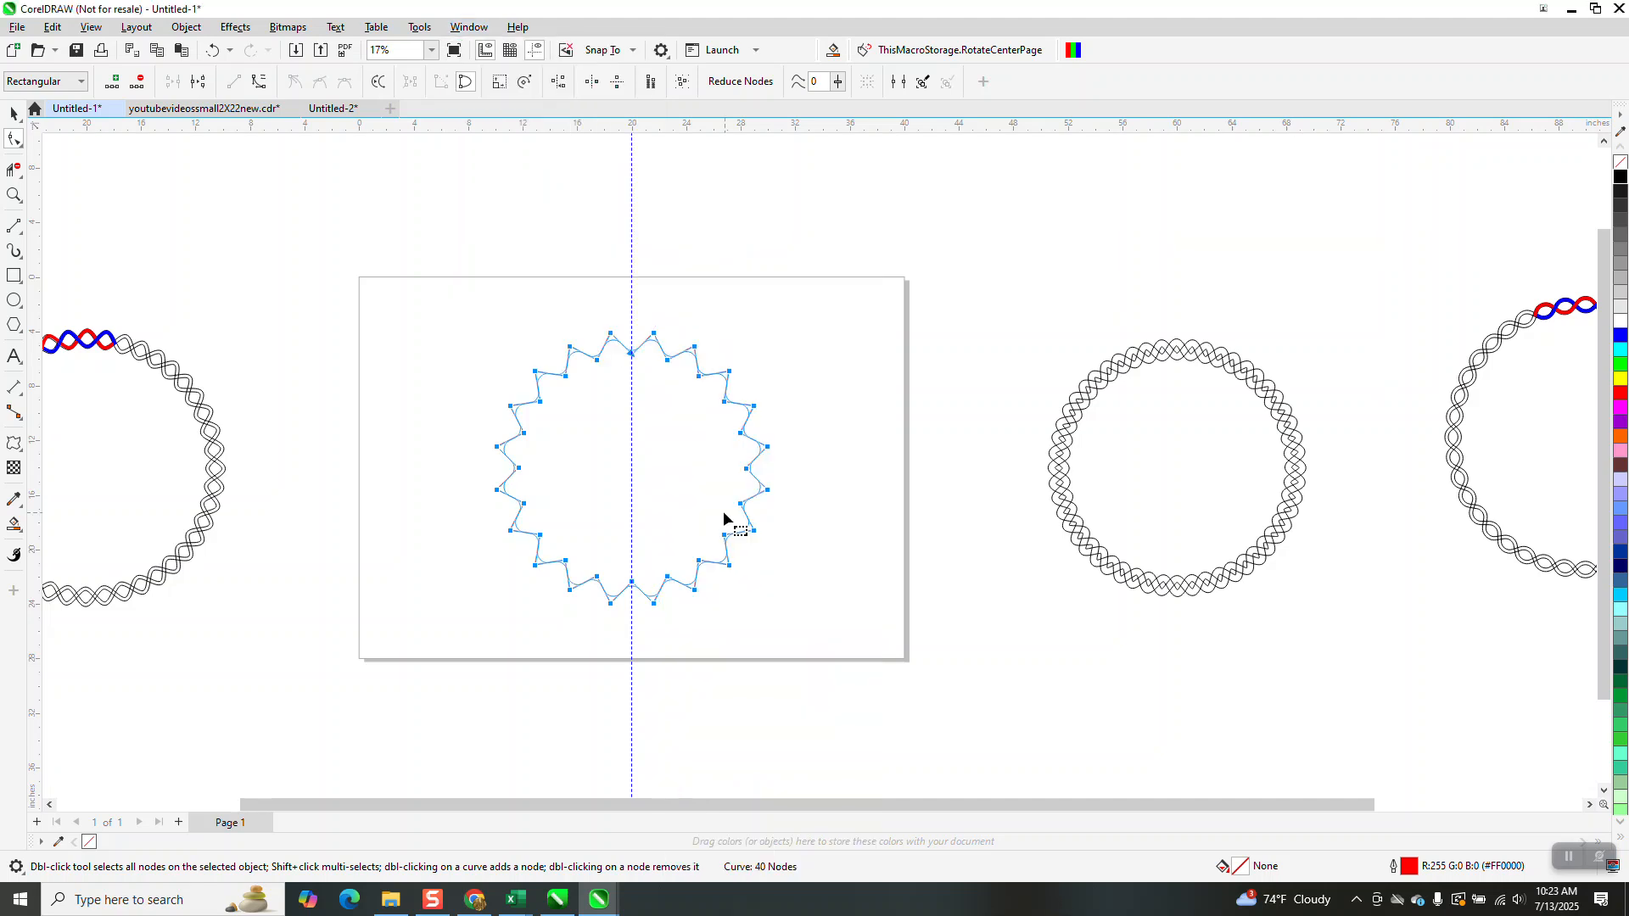
left_click(1556, 320)
left_click(13, 113)
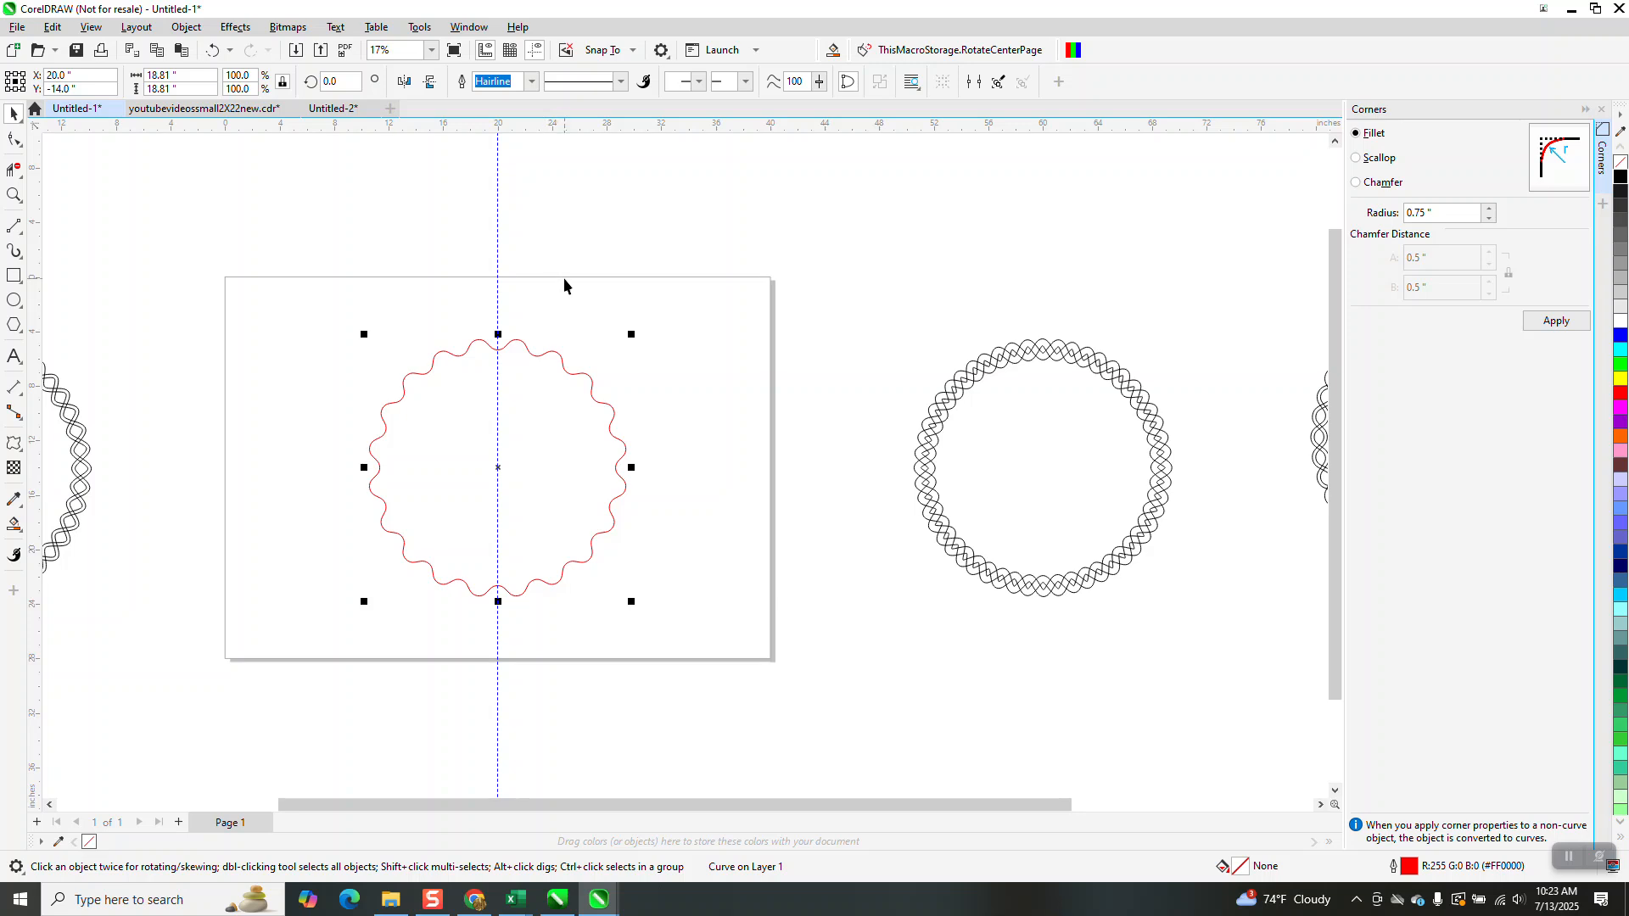
Duplicate the wavy curve and rotate the copy 9 degrees so the two waves interlace
left_click(14, 196)
left_click_drag(336, 317, 702, 616)
left_click(13, 113)
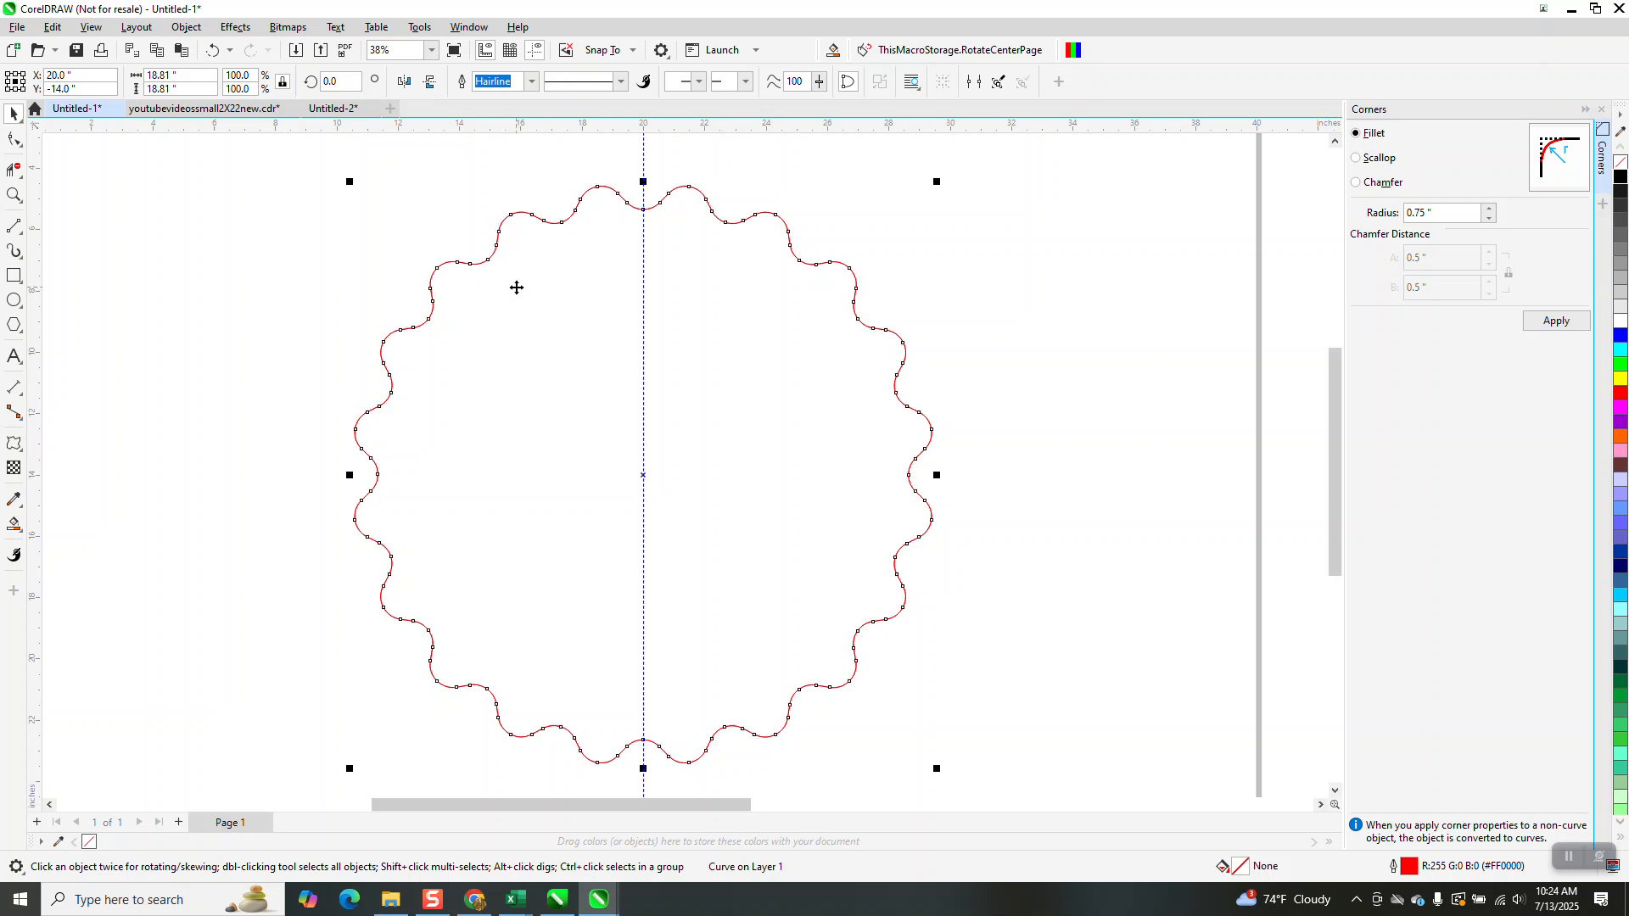
left_click(329, 81)
type("9")
key("Return")
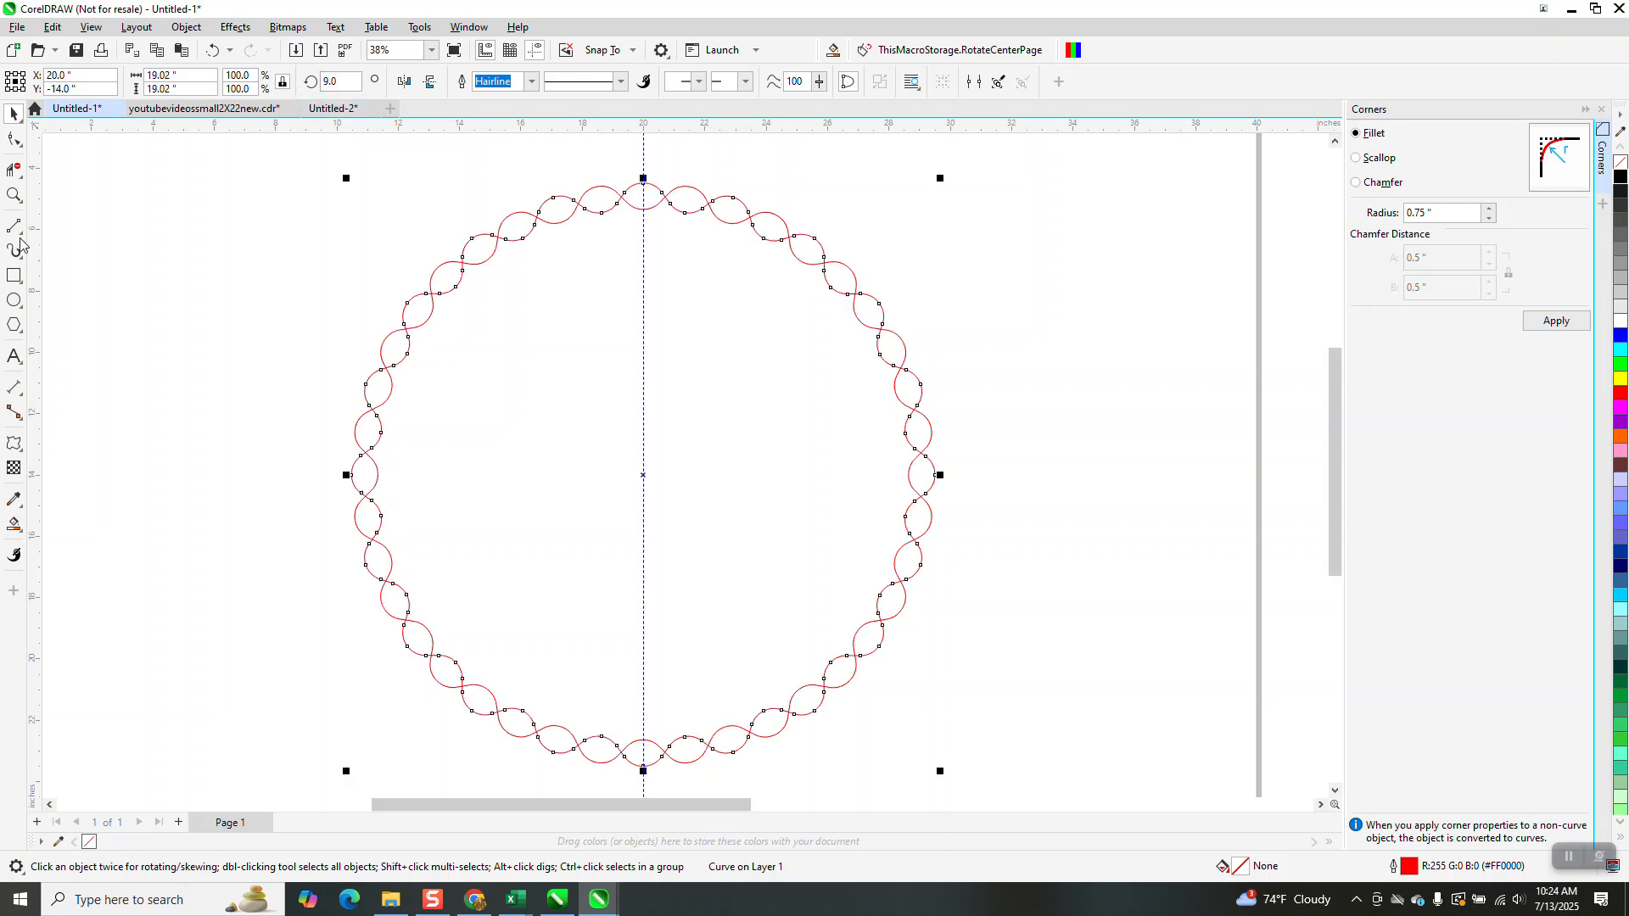
Select both wavy curves and set their outline width to 0.33 in
left_click(13, 195)
left_click_drag(593, 171, 730, 256)
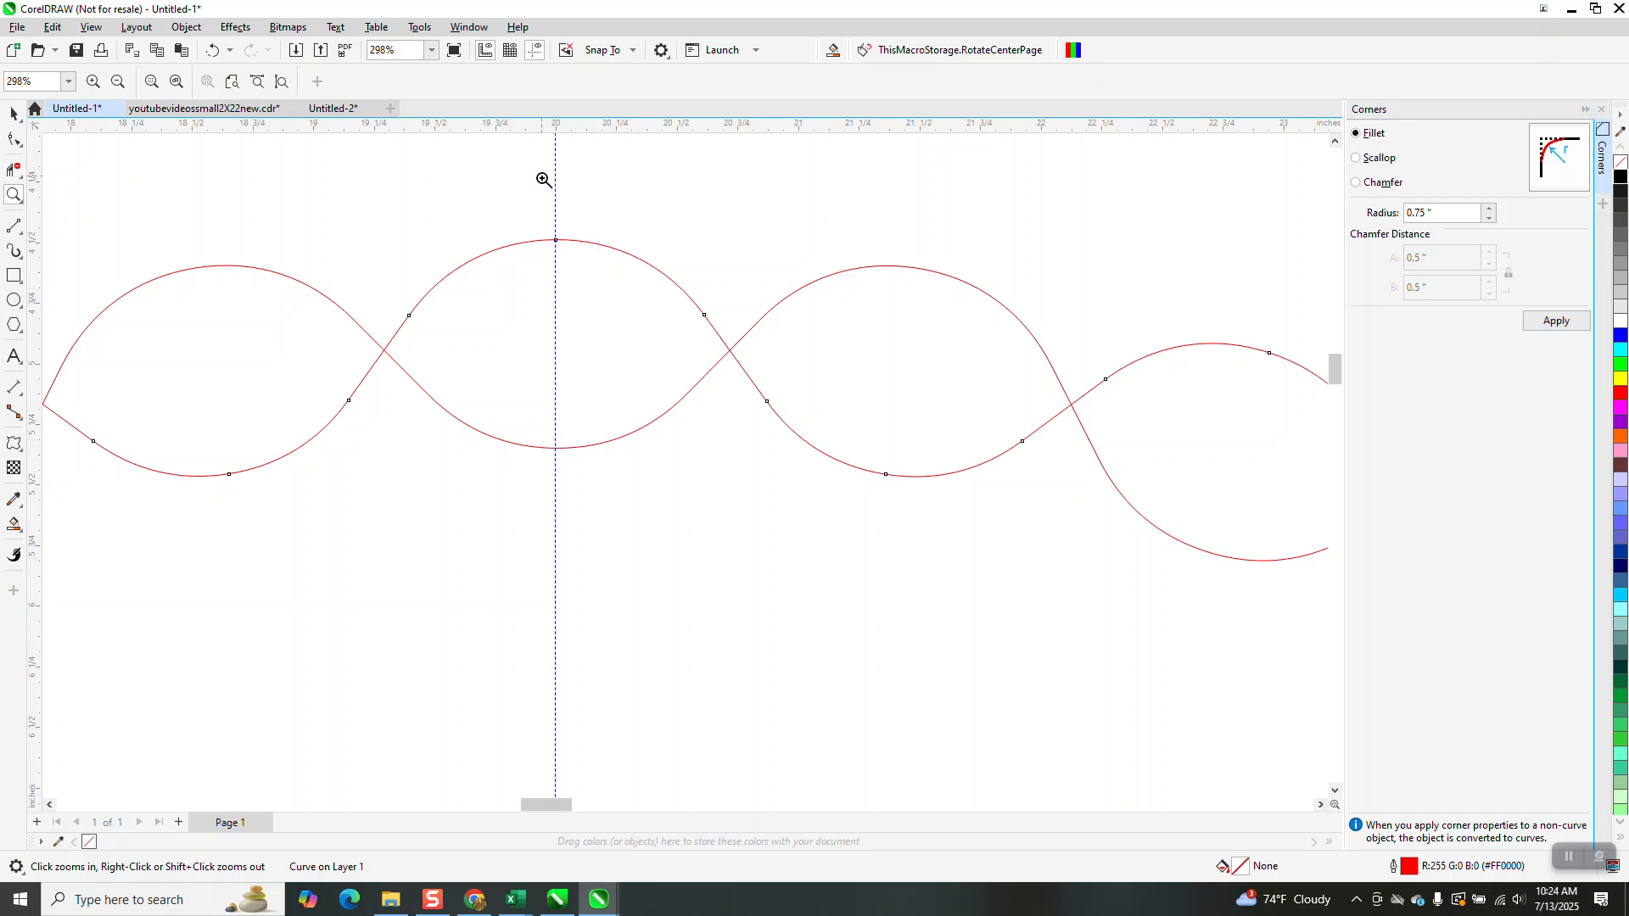
right_click(580, 261)
scroll(592, 284, "down", 3)
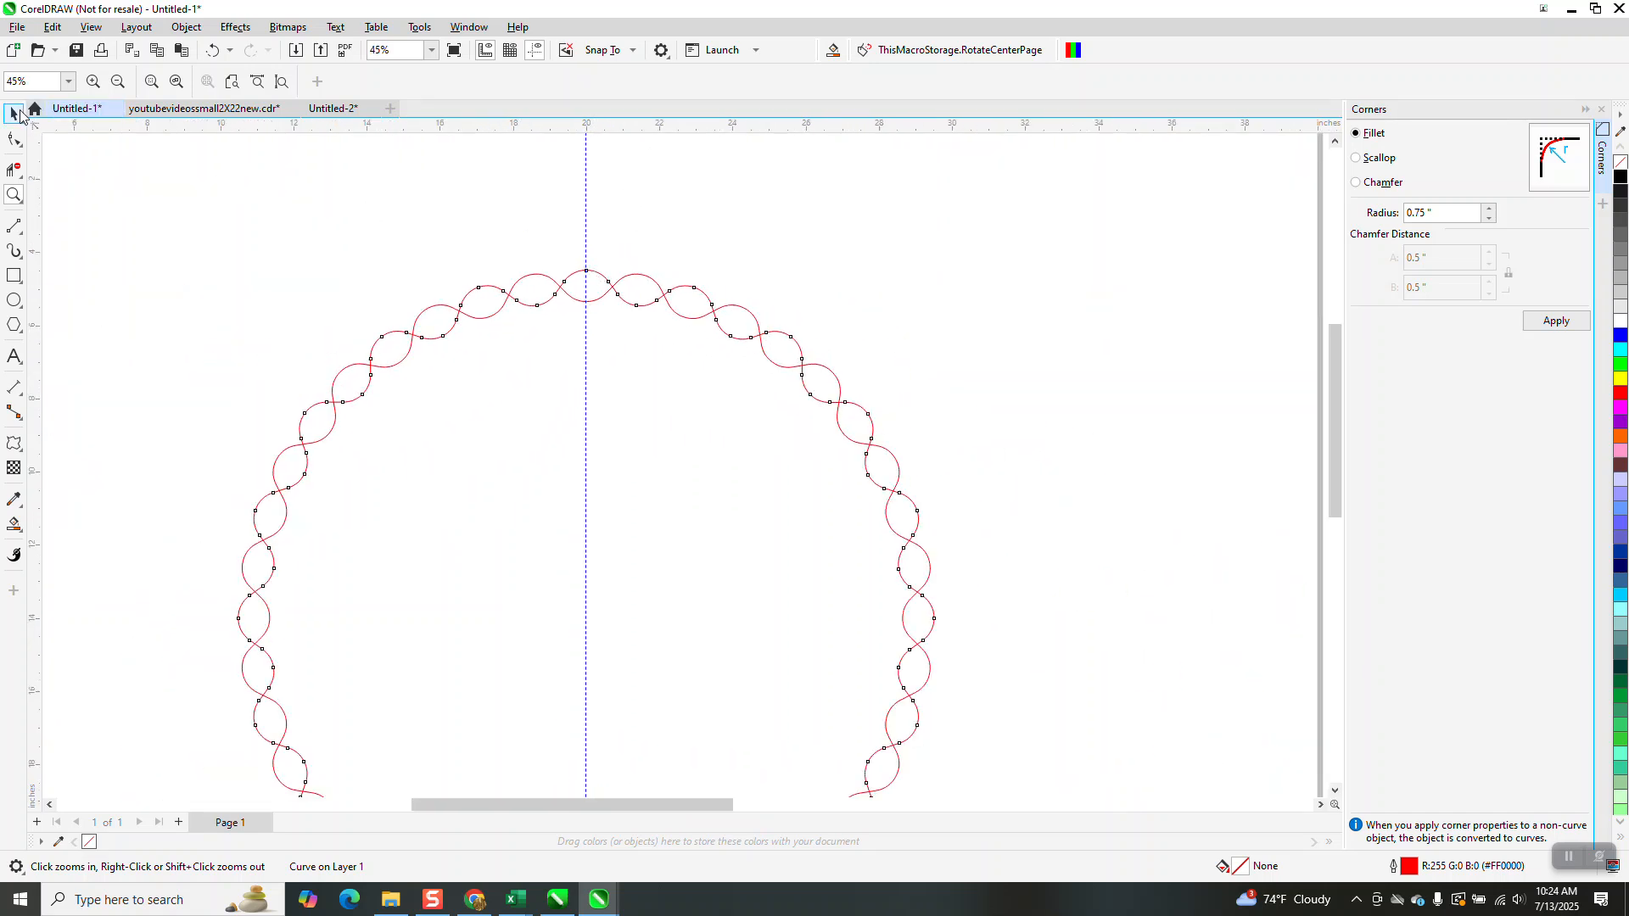
left_click(13, 112)
scroll(377, 149, "down", 2)
left_click_drag(255, 197, 777, 583)
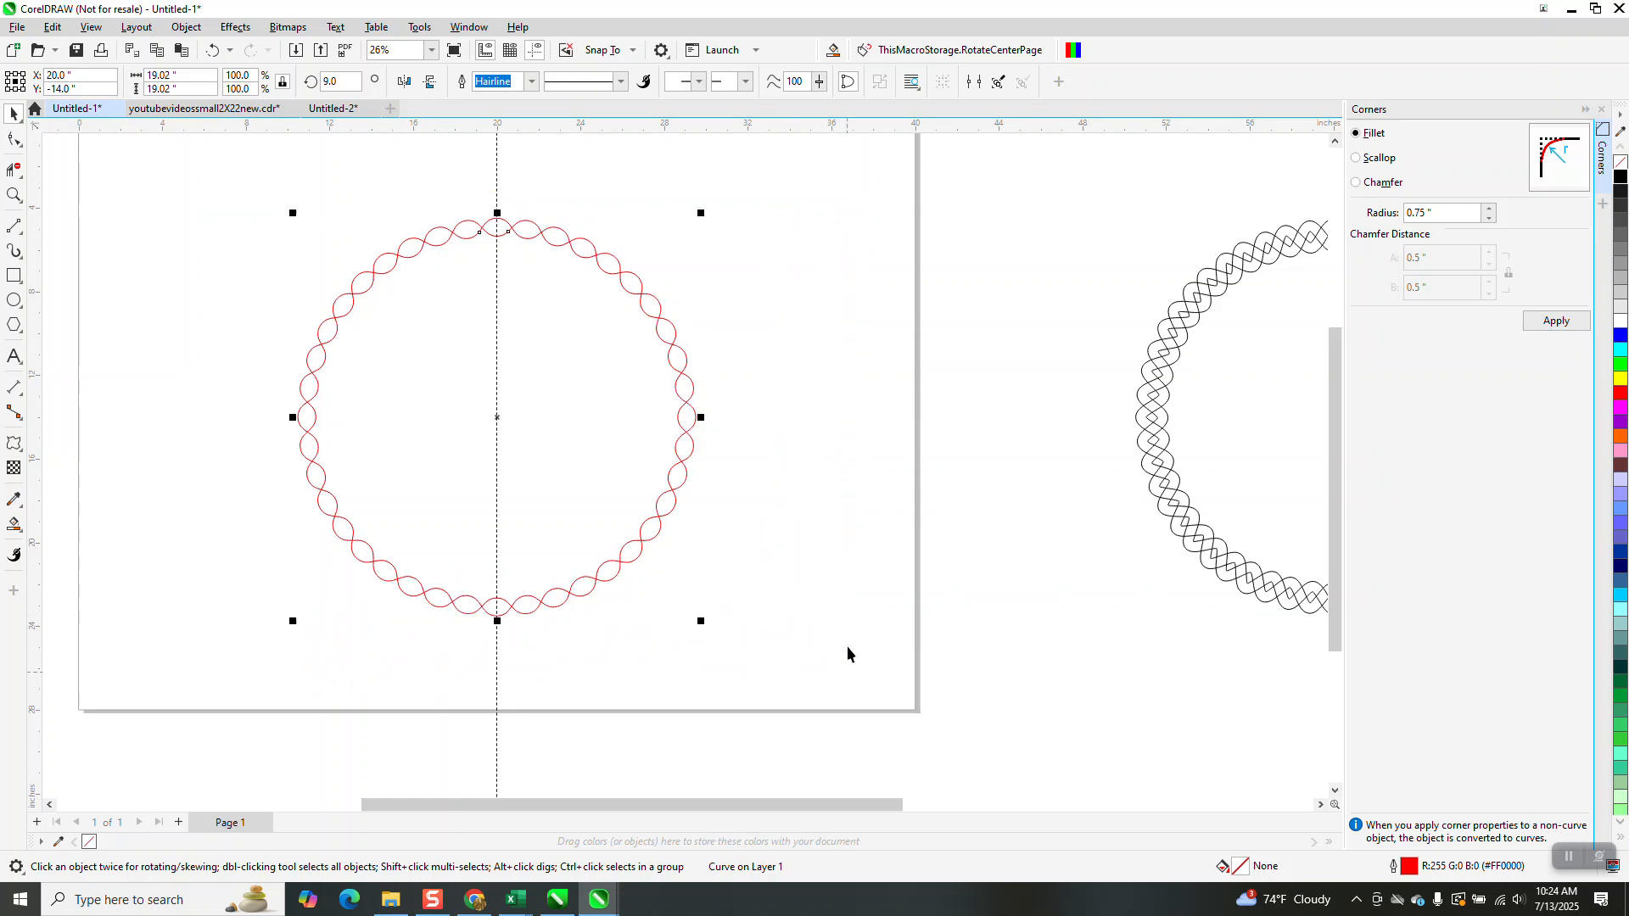
left_click(746, 81)
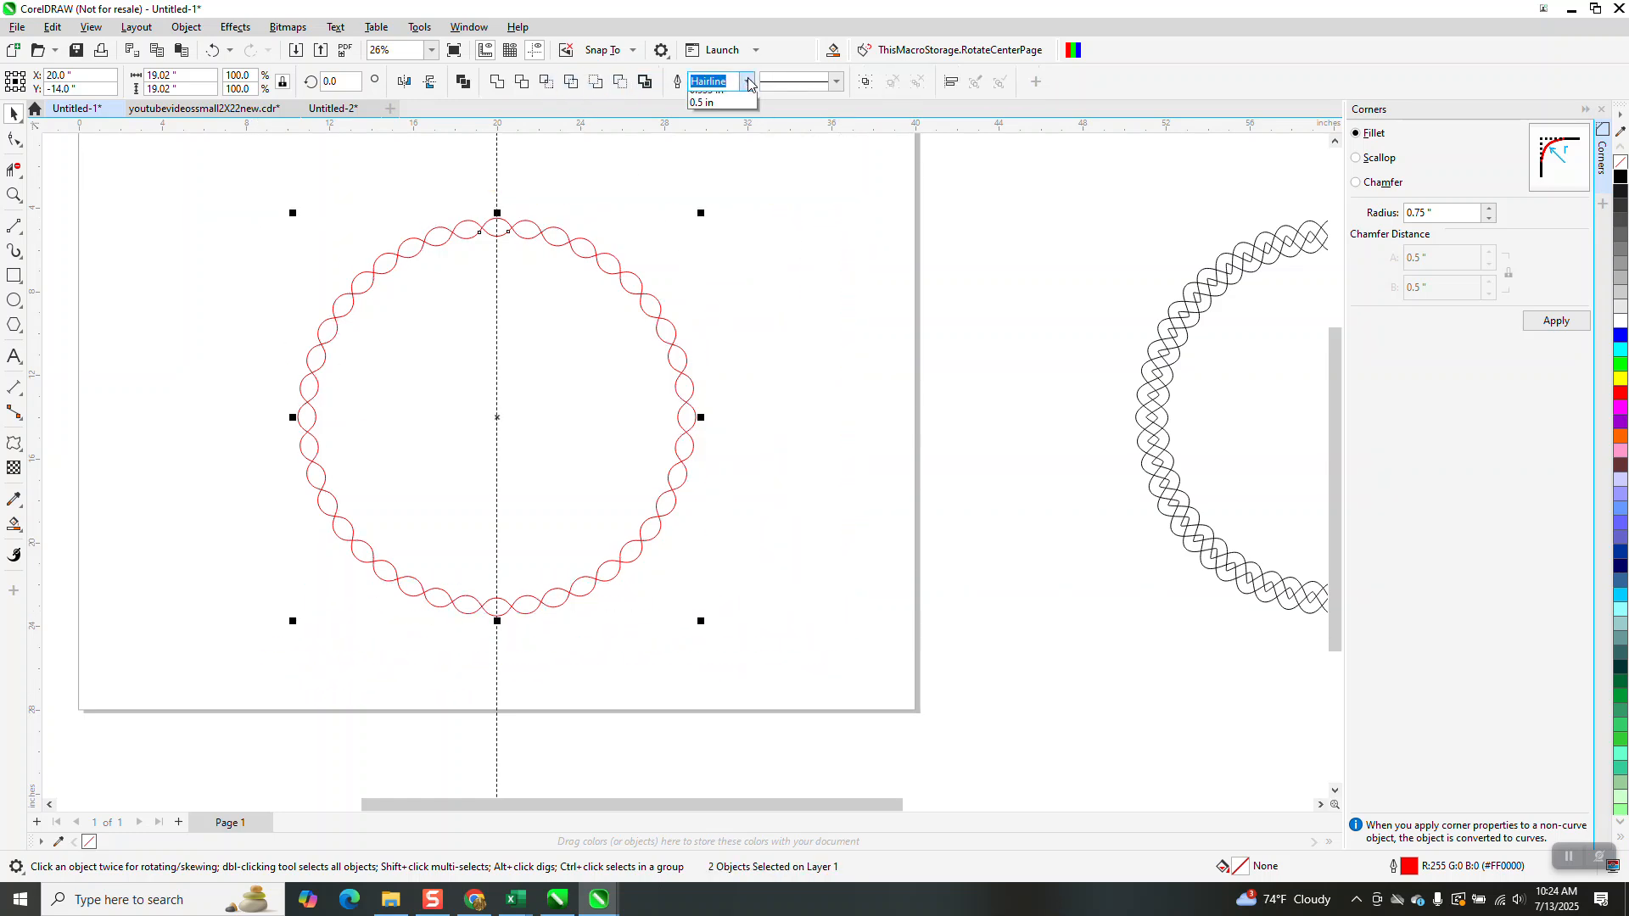
left_click(699, 260)
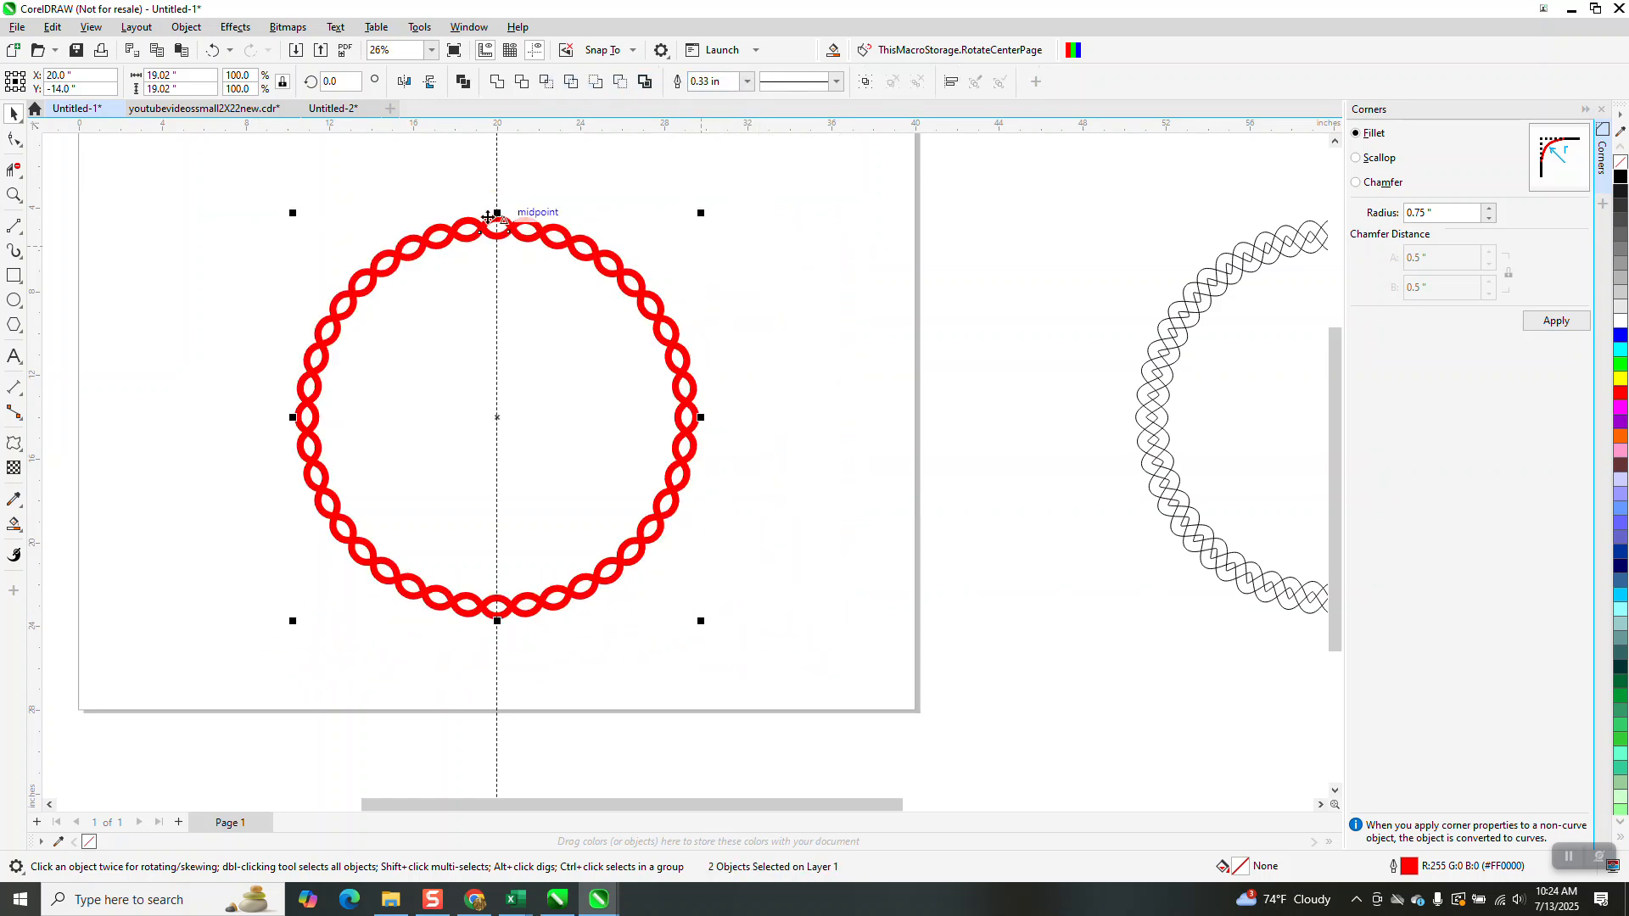
Convert the thick outlines to objects, remove their fill and give them a black hairline outline
left_click(189, 28)
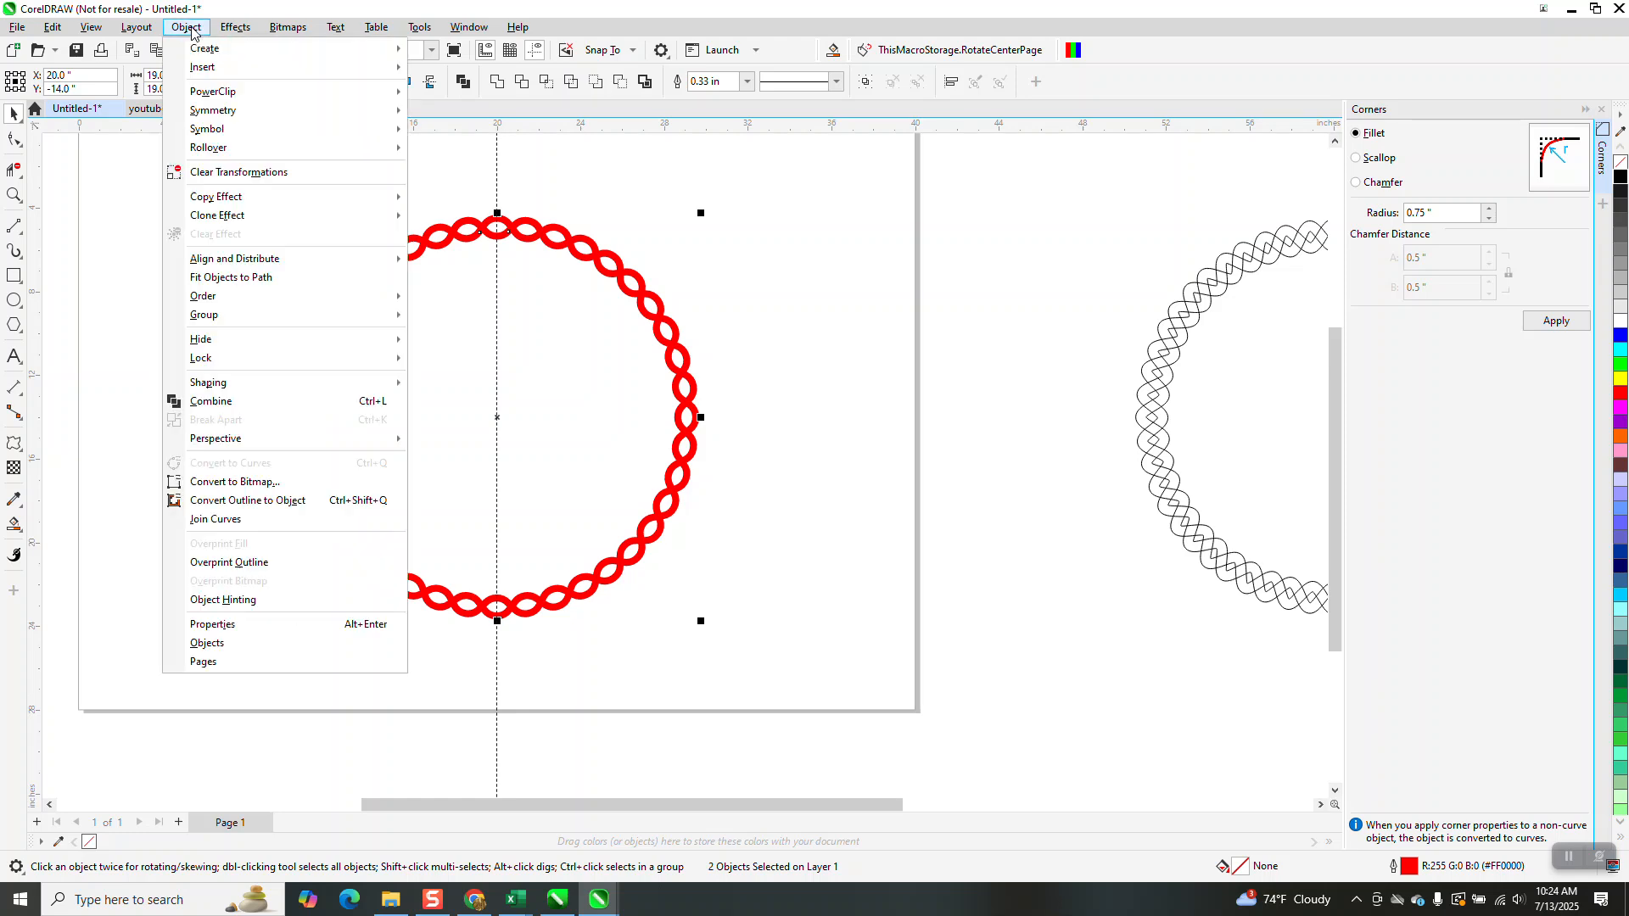
left_click(260, 500)
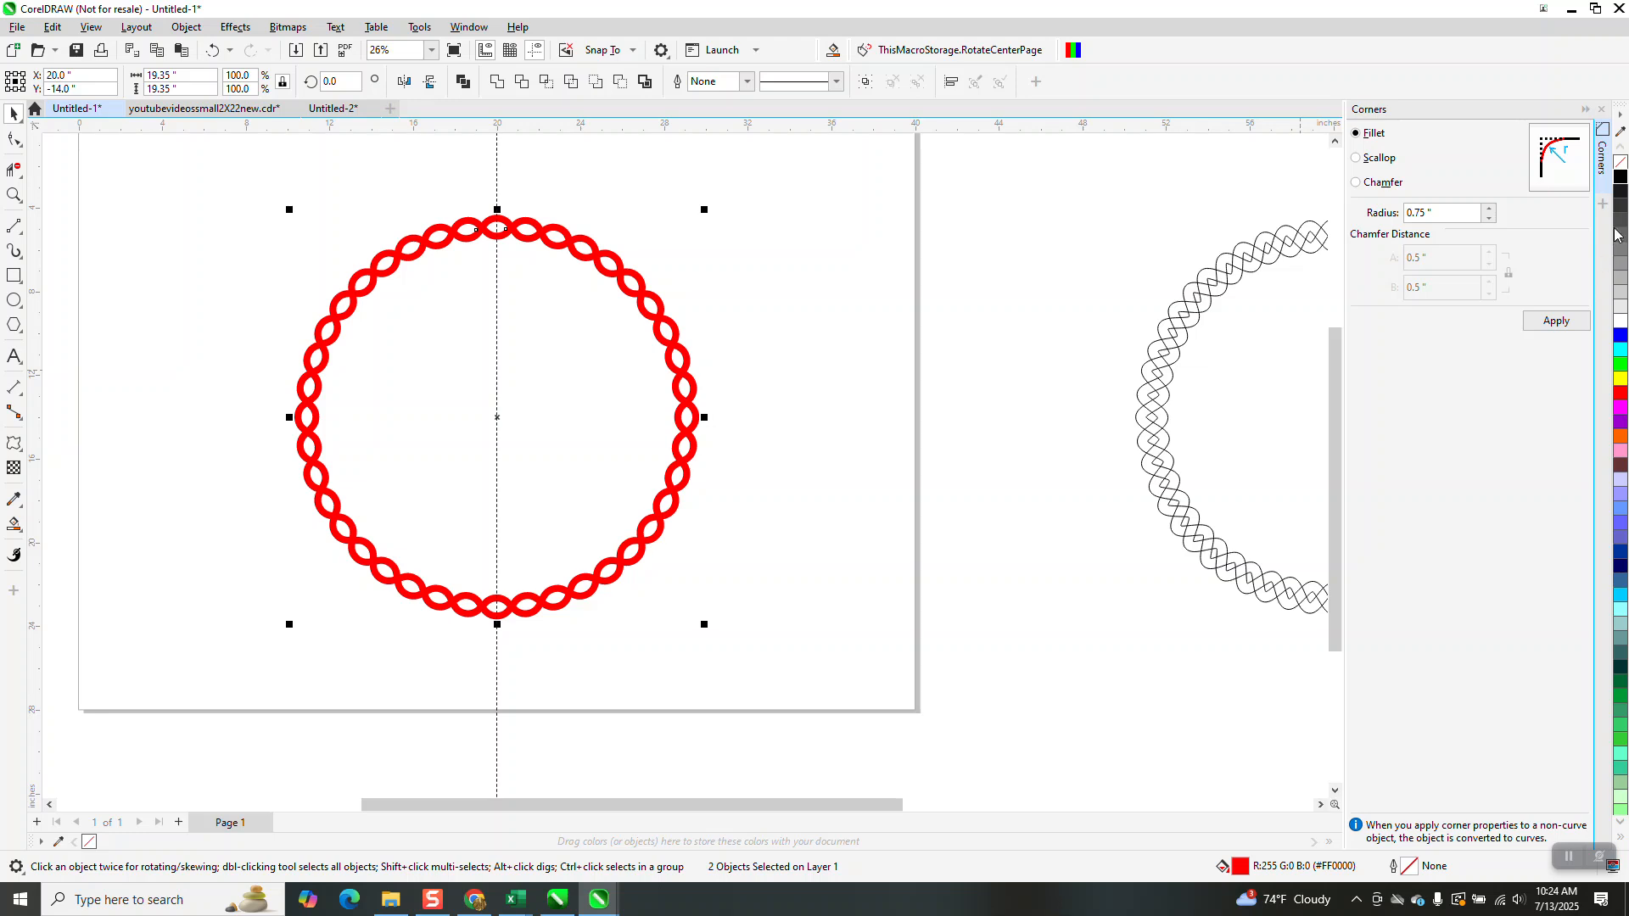
left_click(1620, 165)
right_click(1621, 177)
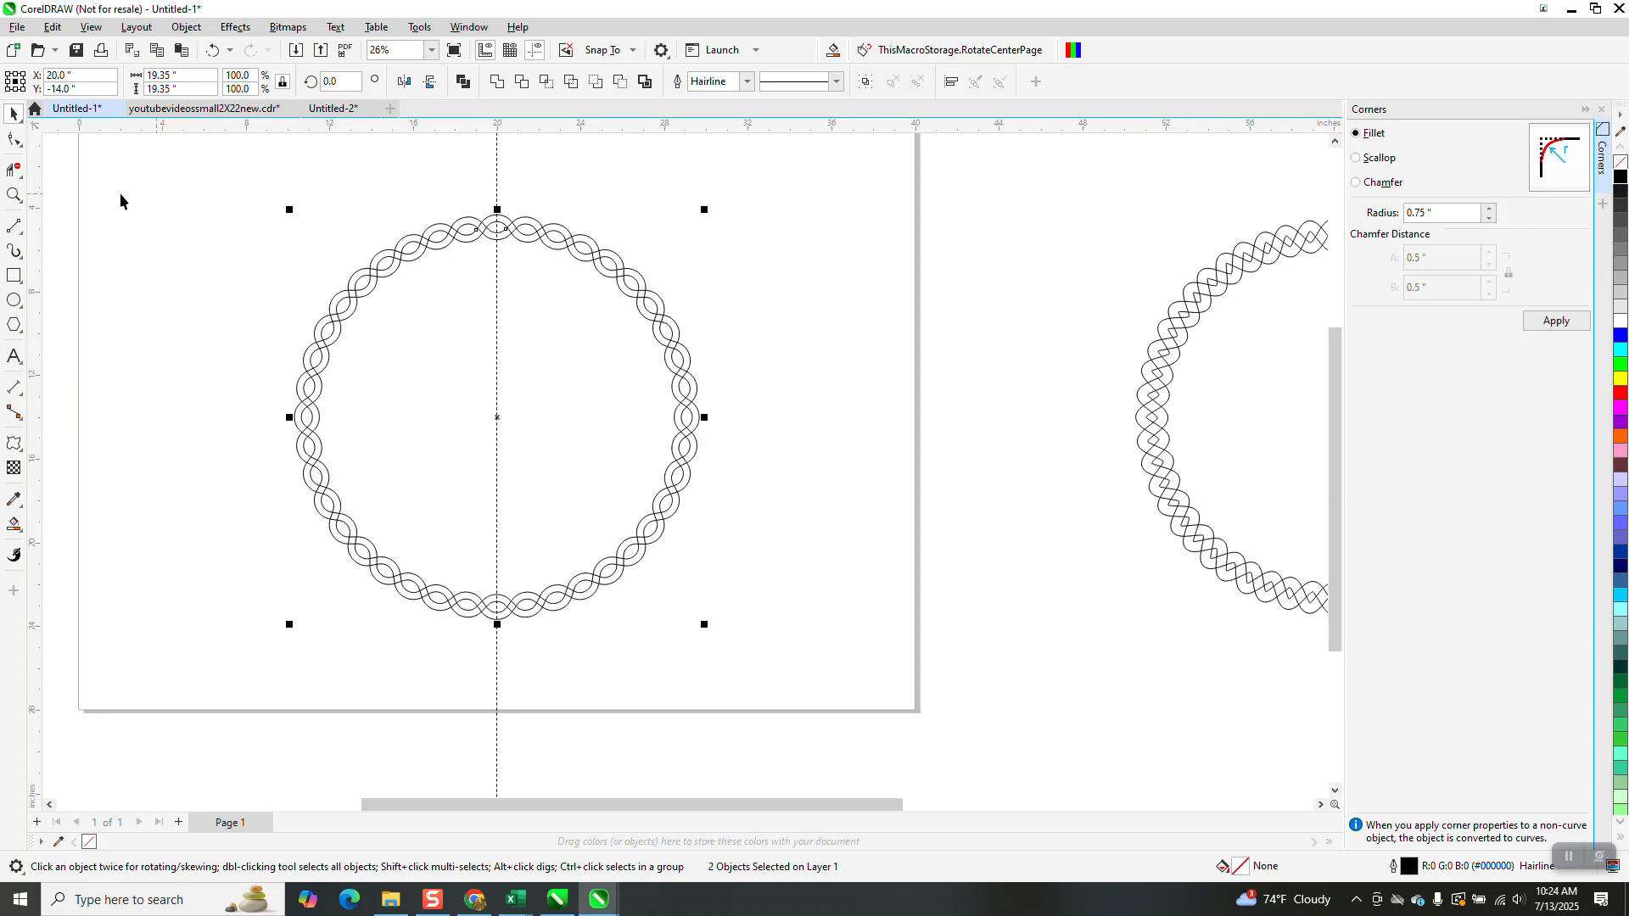
Smart Fill two braid segments at the top of the circle with red
left_click(14, 195)
left_click_drag(433, 205, 724, 323)
scroll(628, 288, "down", 1)
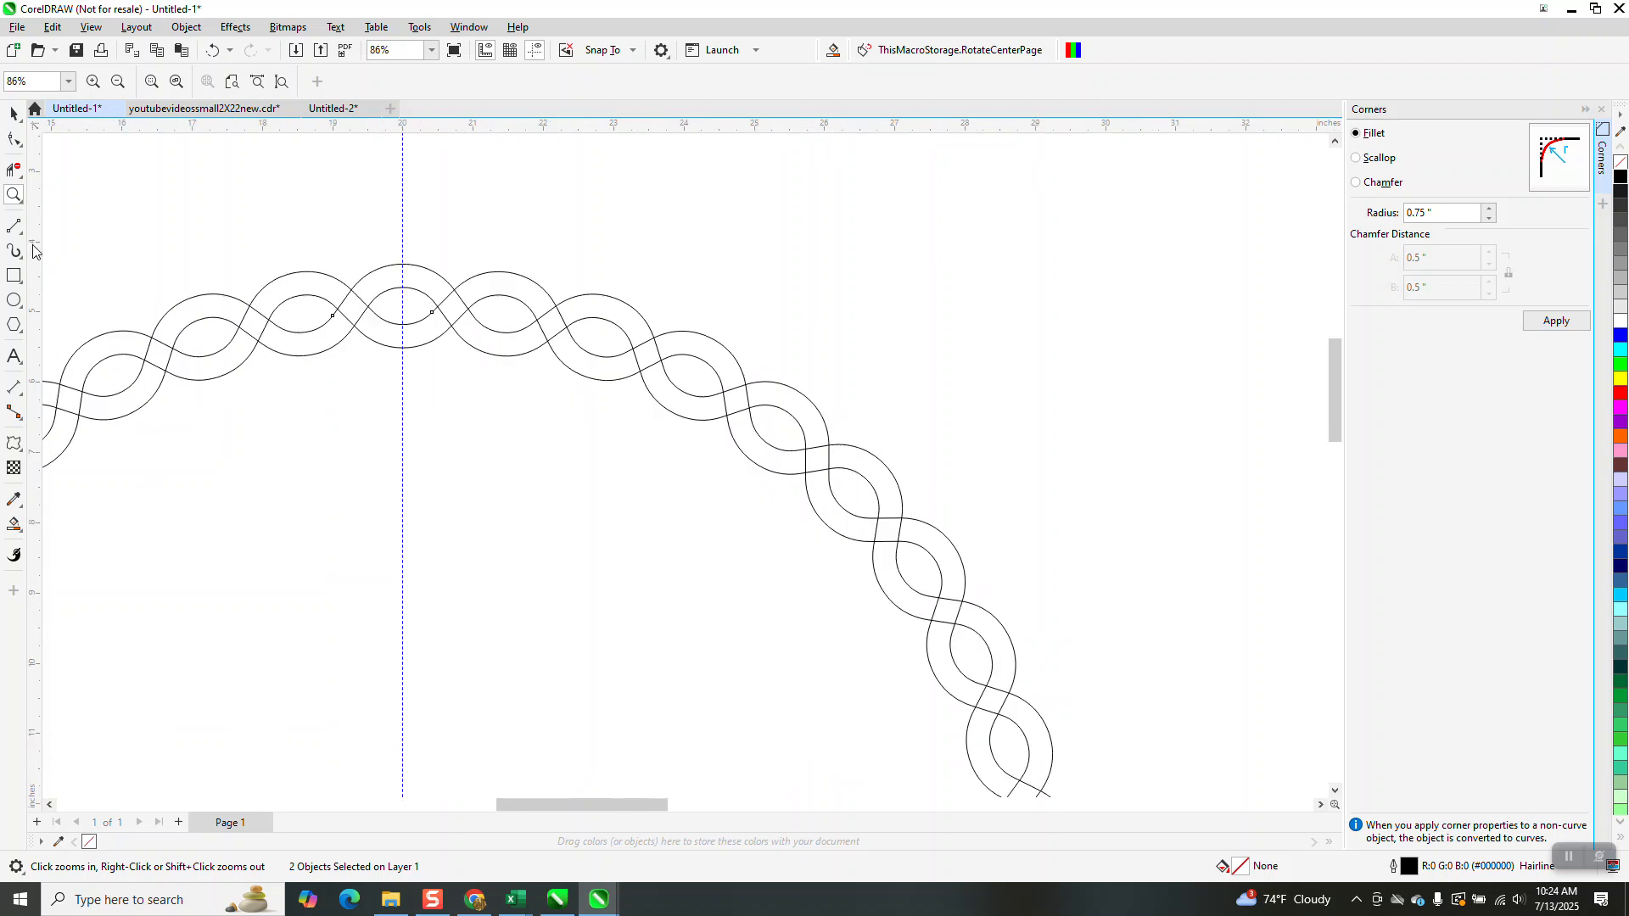
left_click(23, 531)
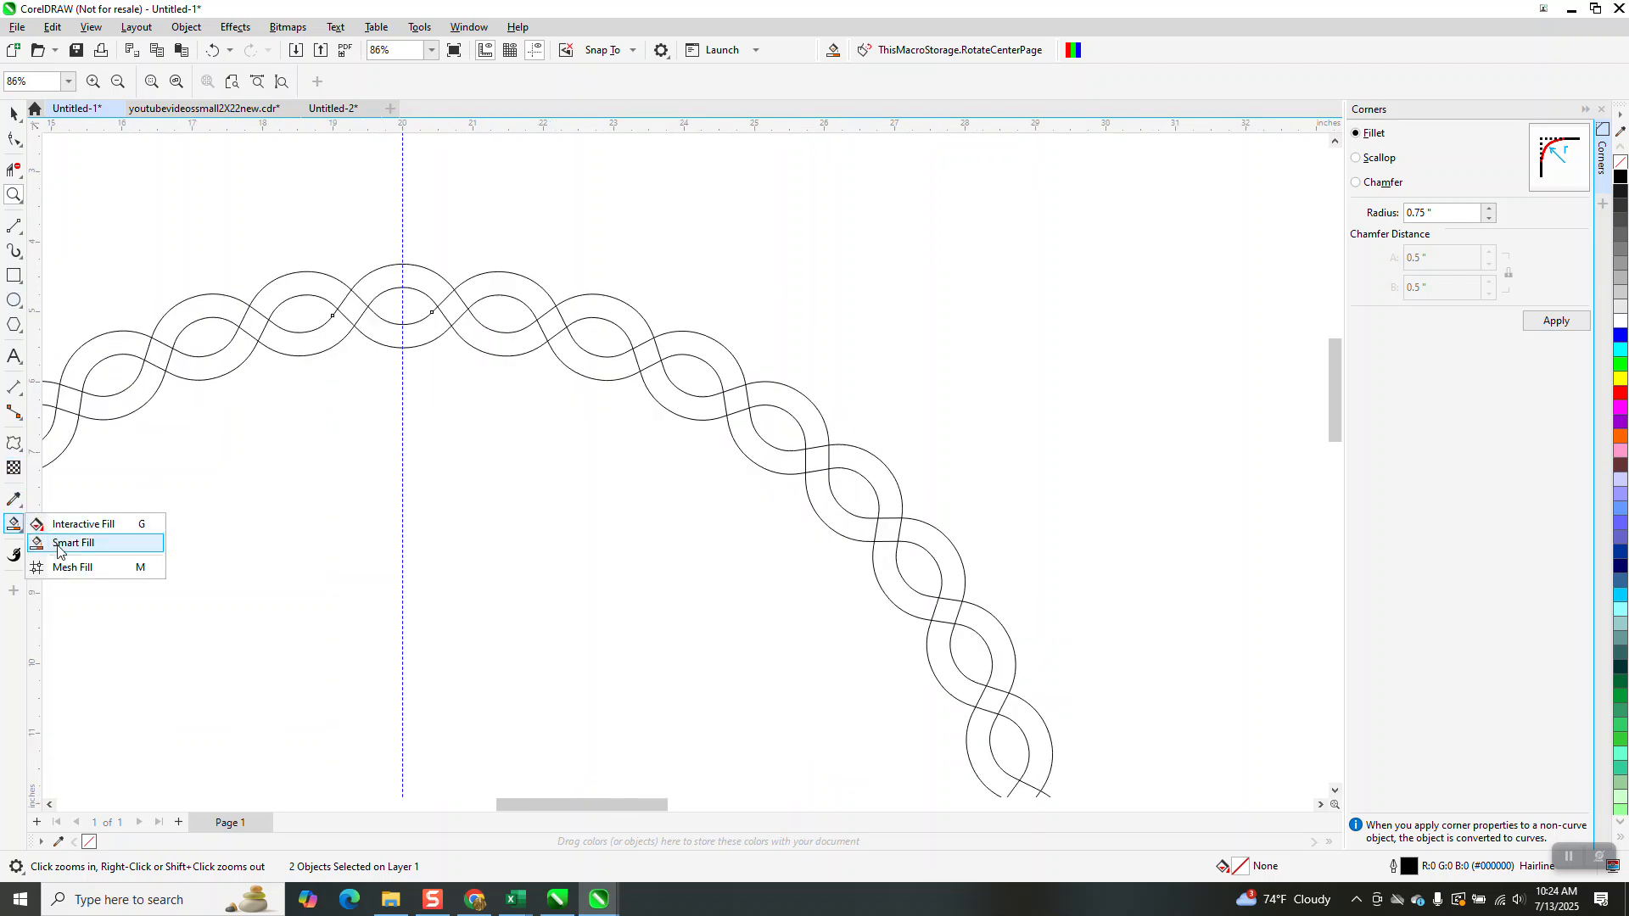
left_click(61, 543)
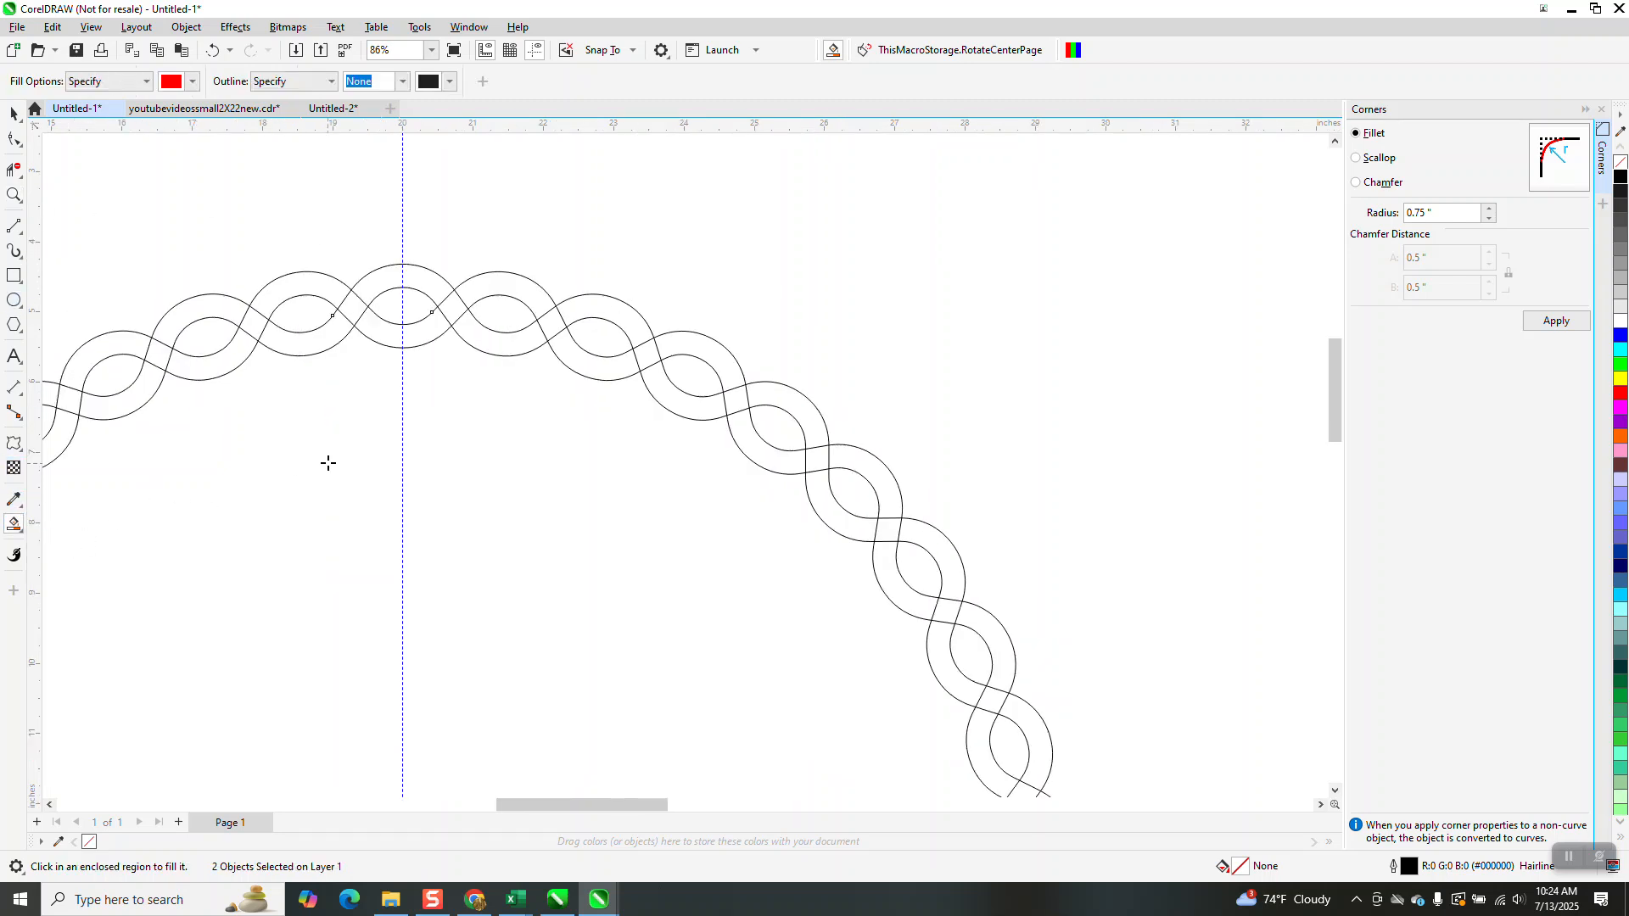
left_click(353, 311)
left_click(366, 293)
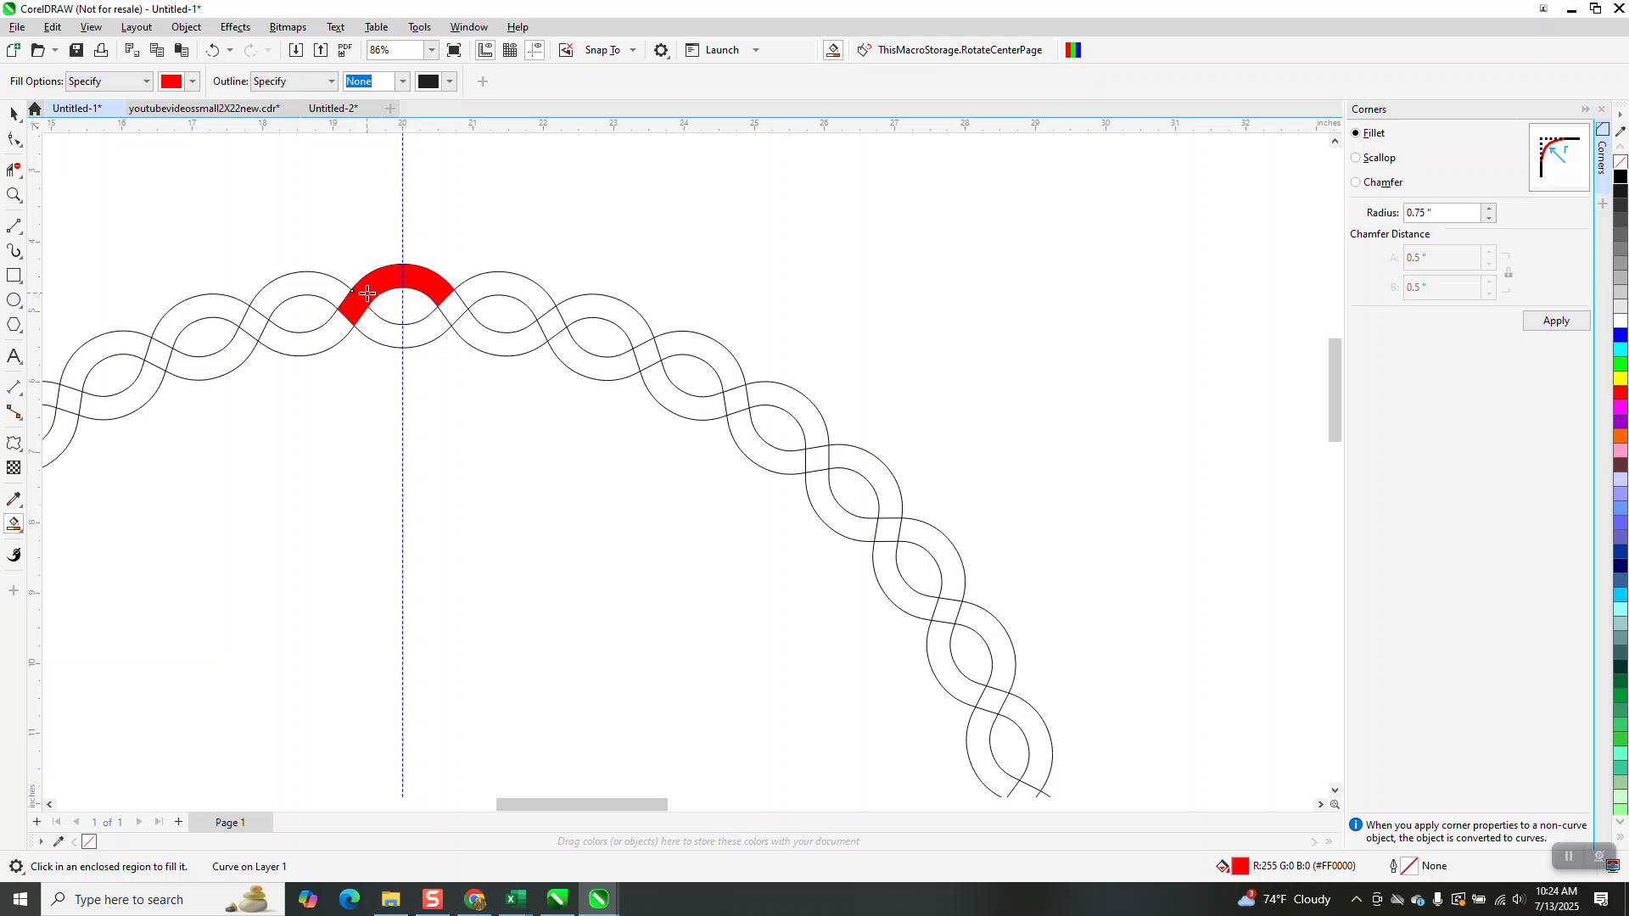
left_click(465, 330)
left_click(550, 323)
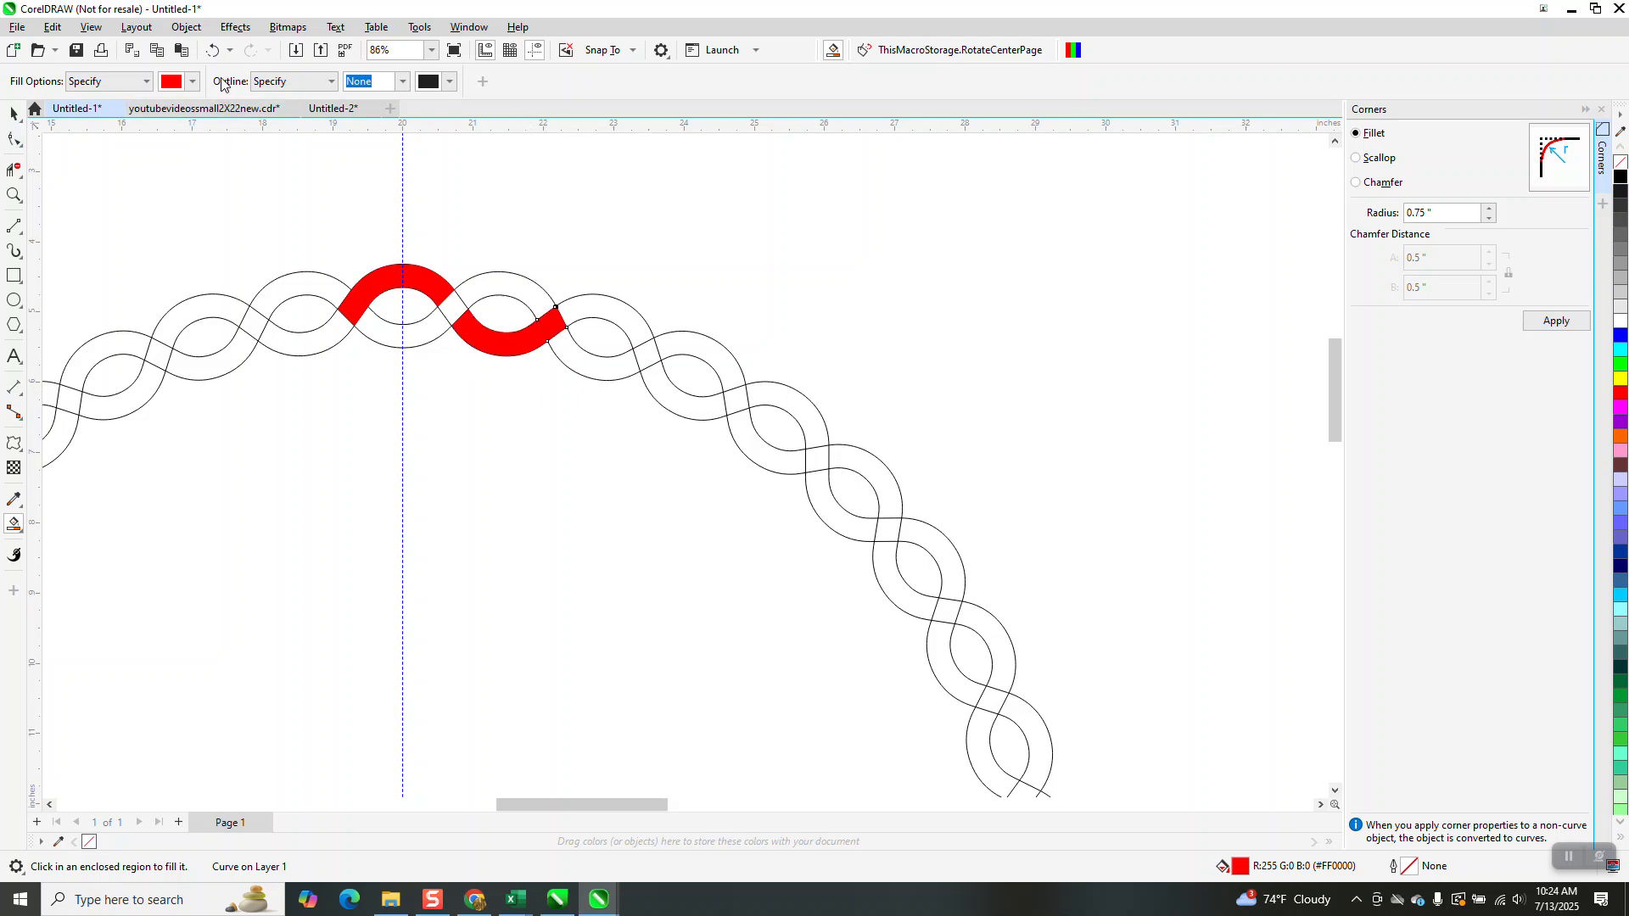
Switch the fill colour to blue and Smart Fill the two crossing segments between the red ones
left_click(195, 81)
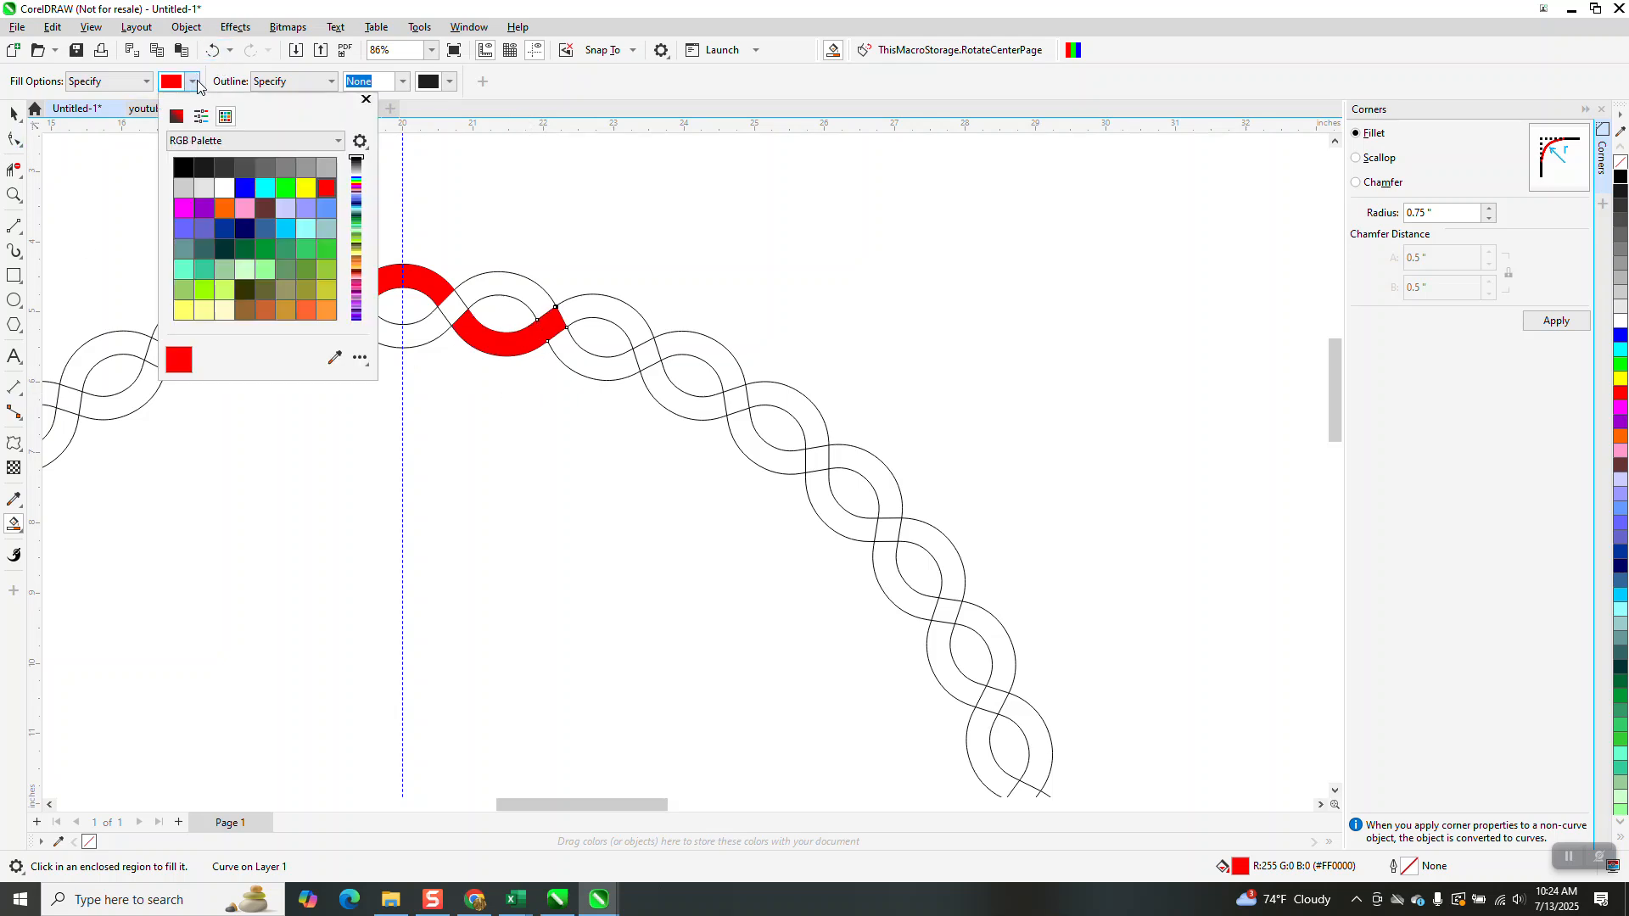
left_click(244, 188)
left_click(526, 297)
left_click(414, 330)
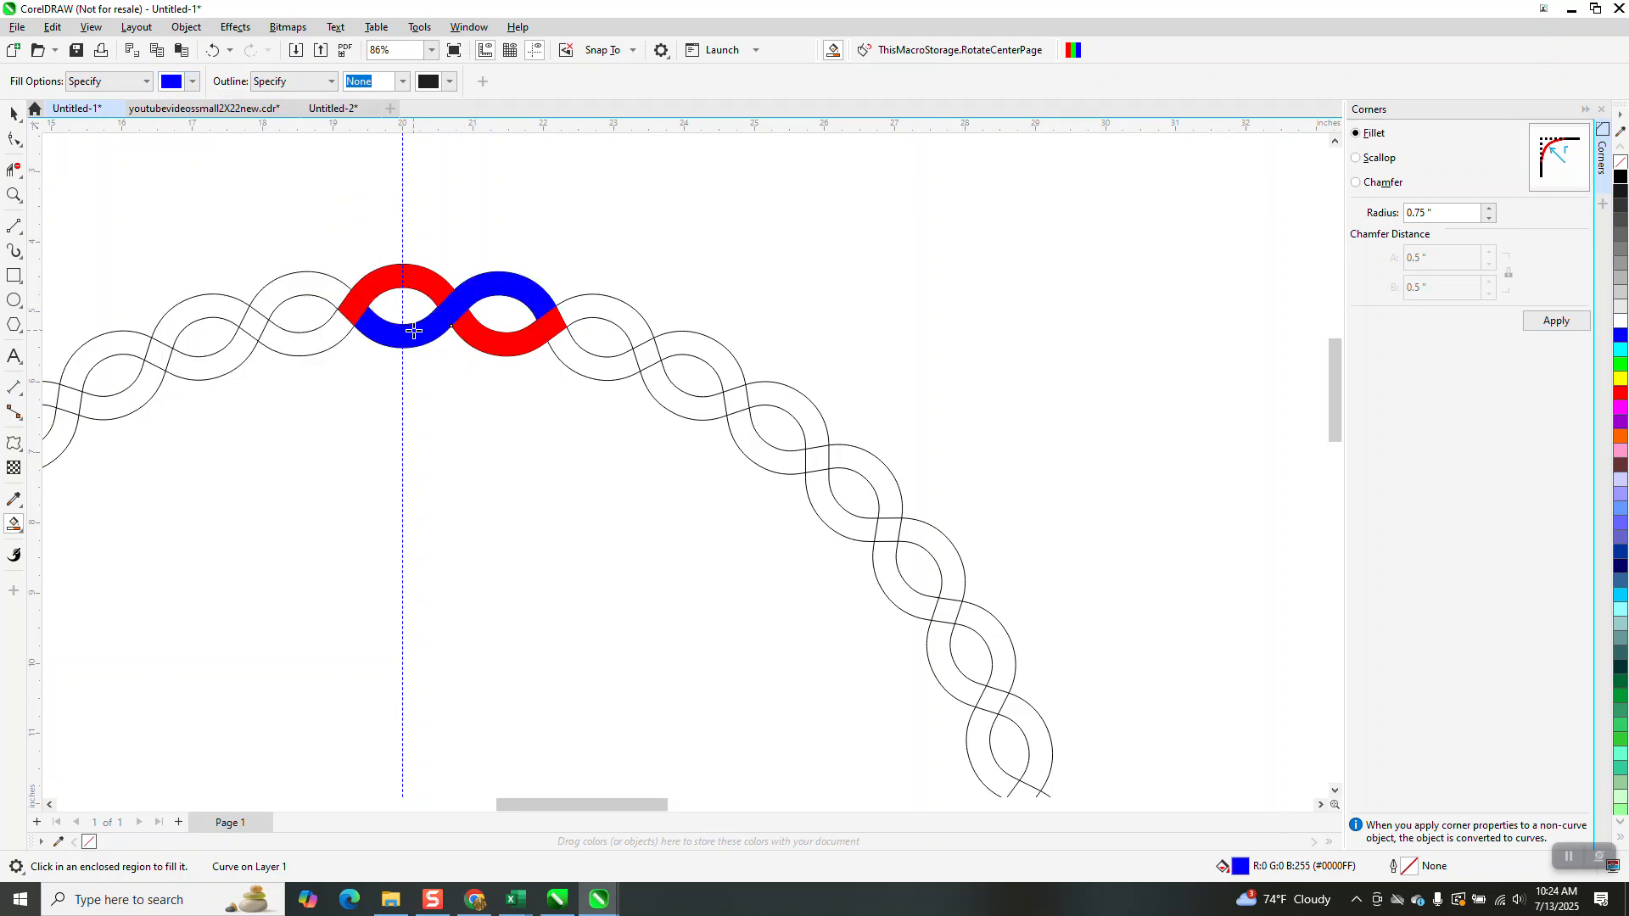
Select the red and blue braid segments and nudge them upward
left_click(14, 112)
left_click_drag(266, 181, 577, 429)
key("Up")
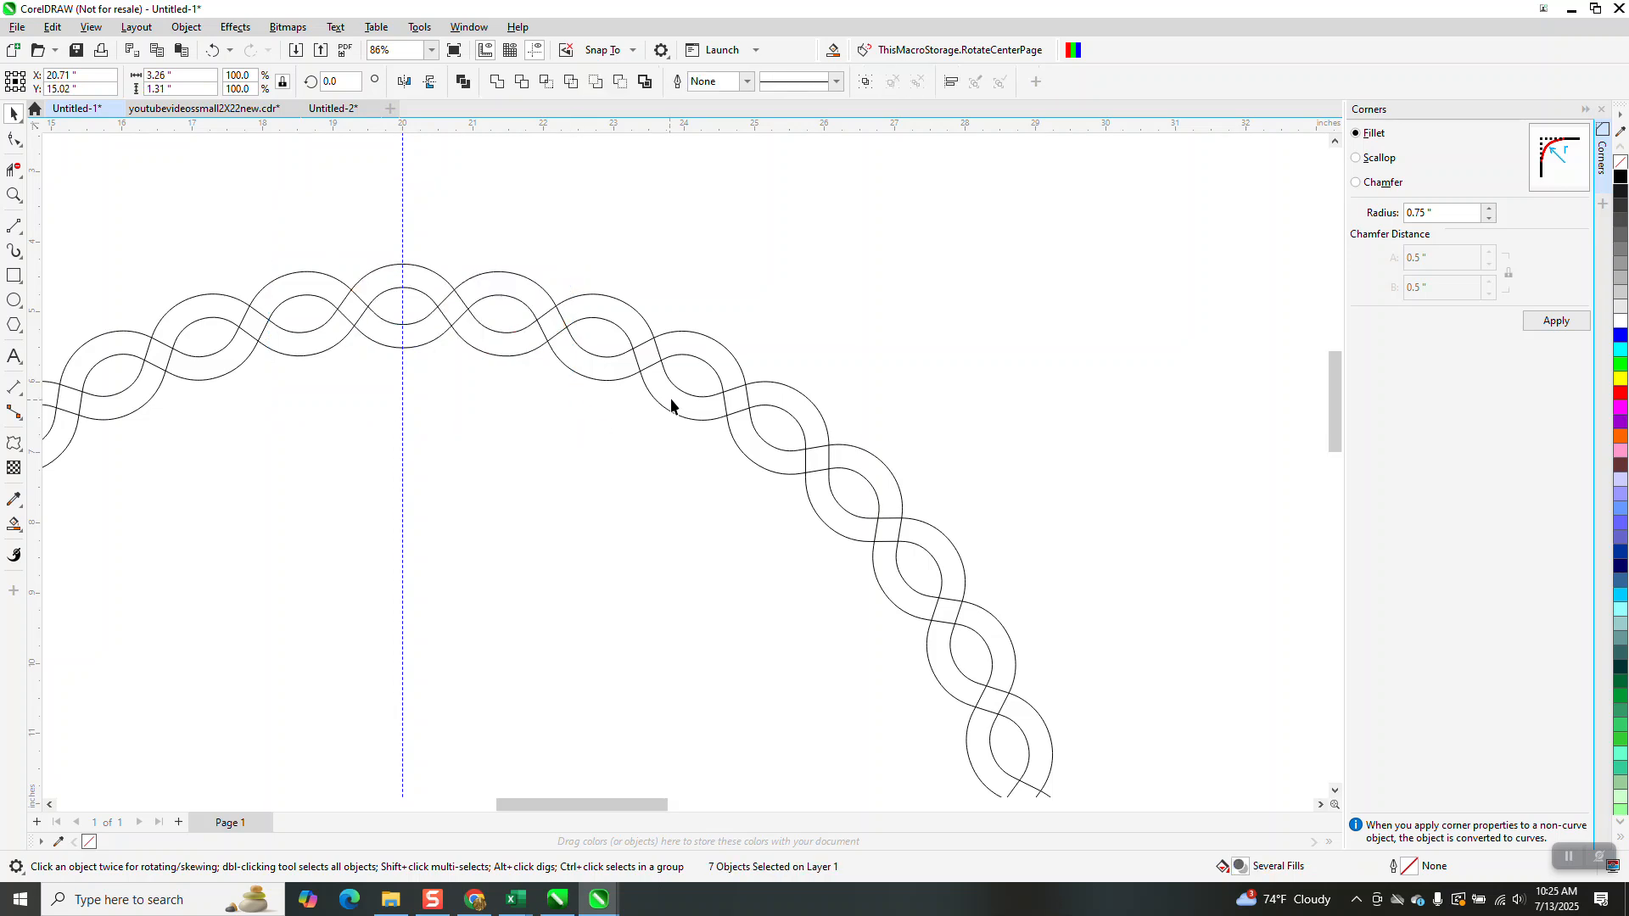
Select the outlined braid circle and nudge it left, away from the page centre
scroll(651, 341, "down", 2)
scroll(648, 322, "down", 1)
left_click_drag(348, 316, 862, 676)
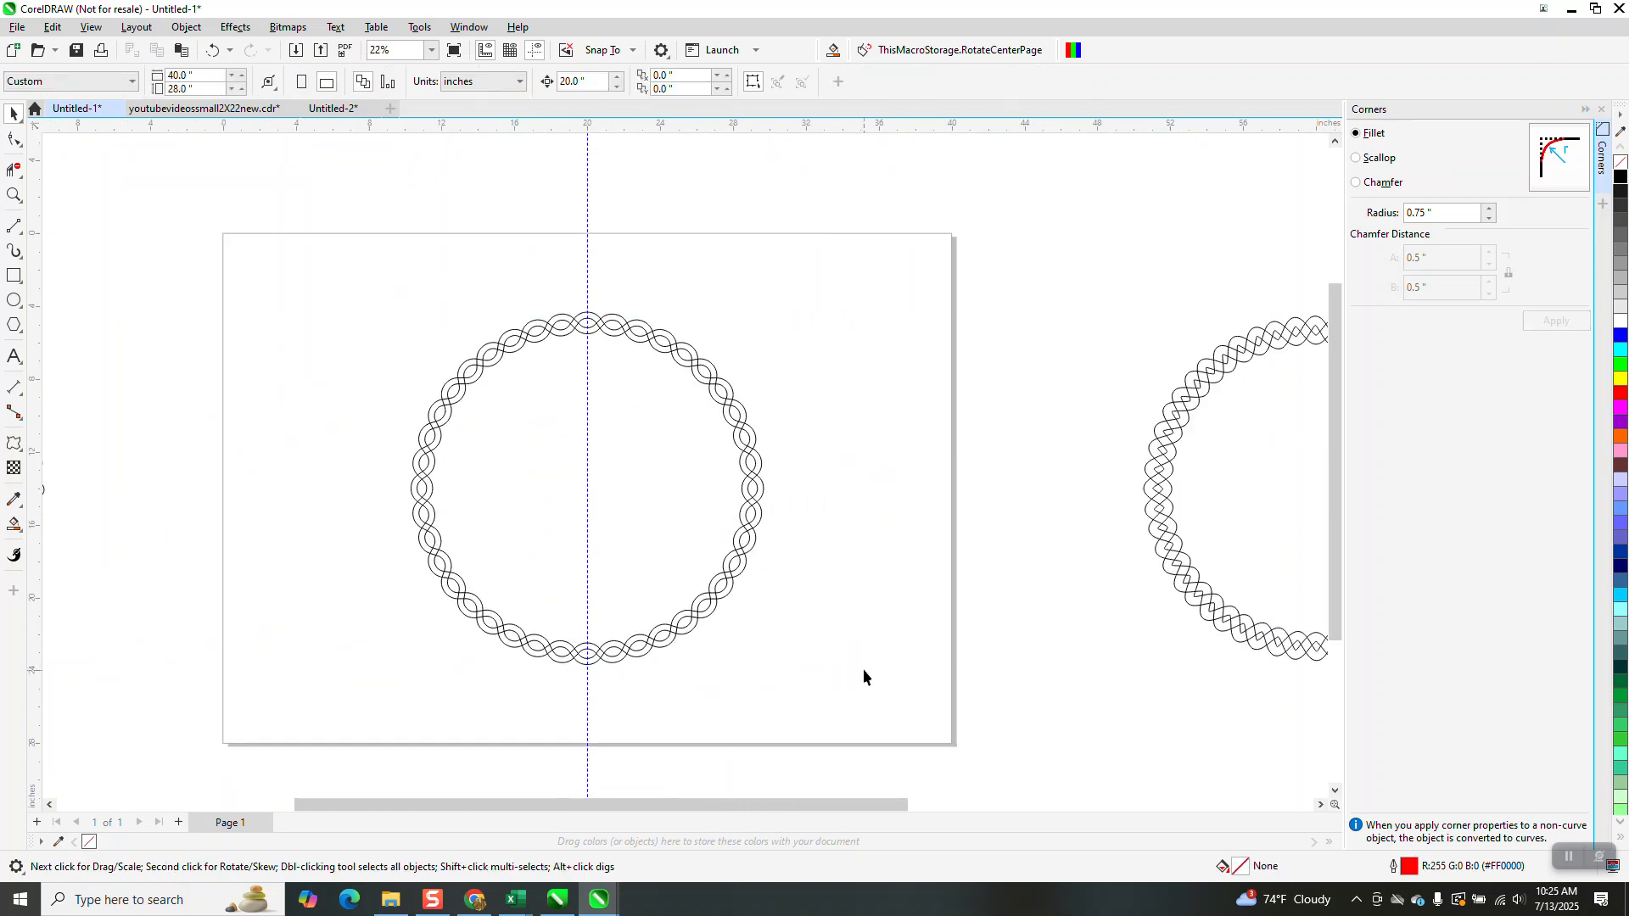
left_click(755, 507)
key("Left")
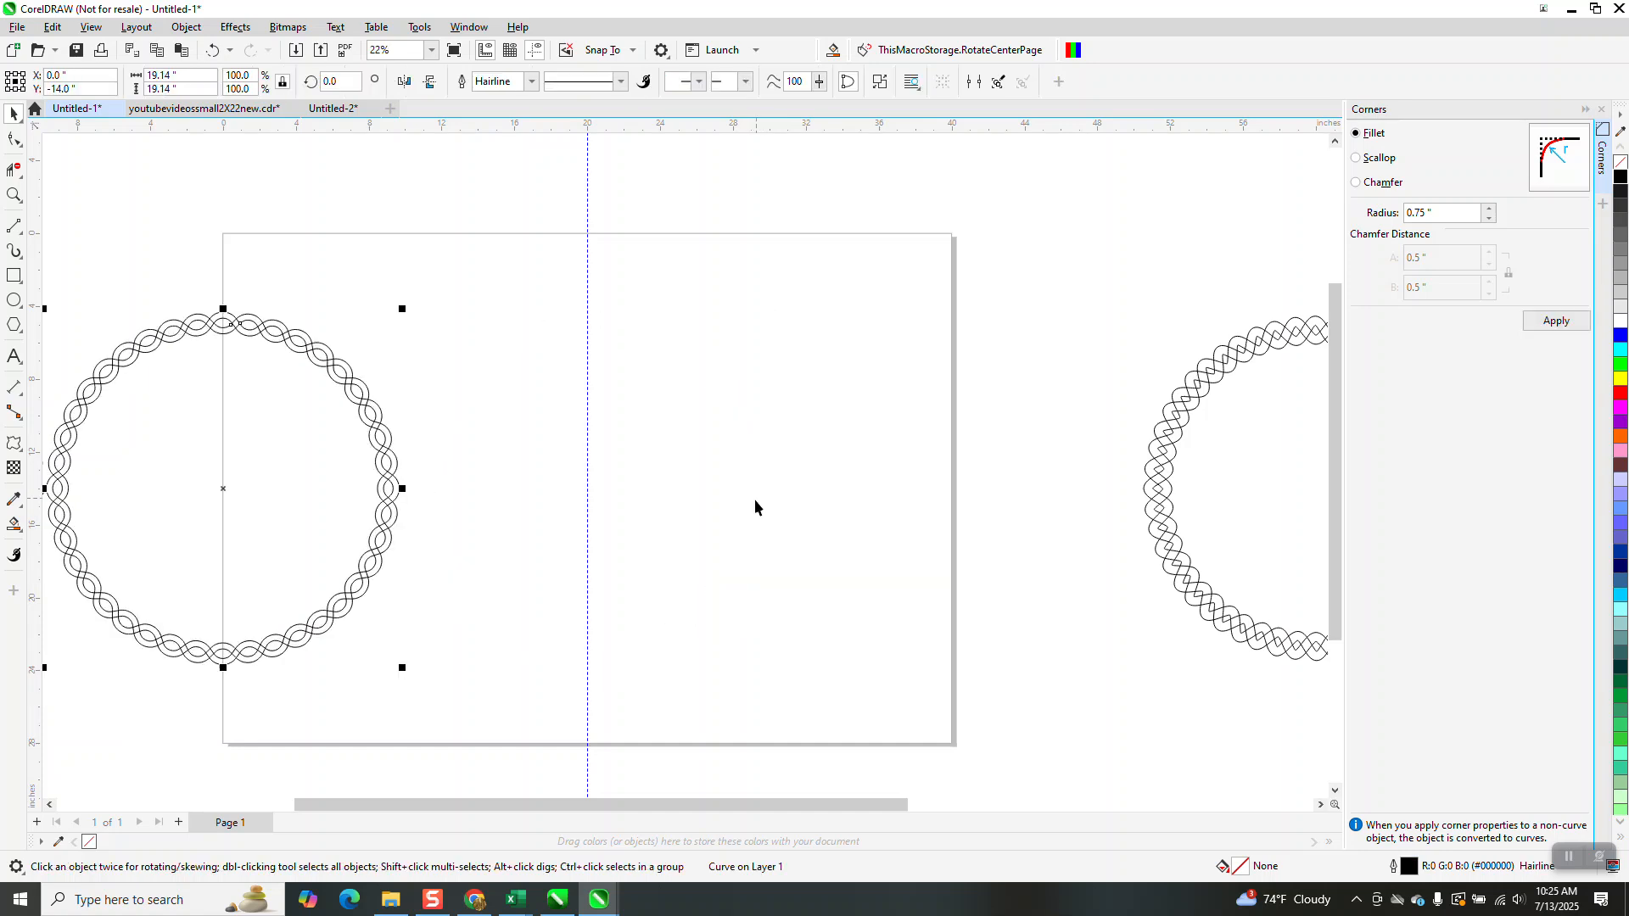
Select the coloured braid segment and nudge it down onto the top centre of the page
scroll(746, 530, "down", 1)
left_click_drag(634, 199, 745, 297)
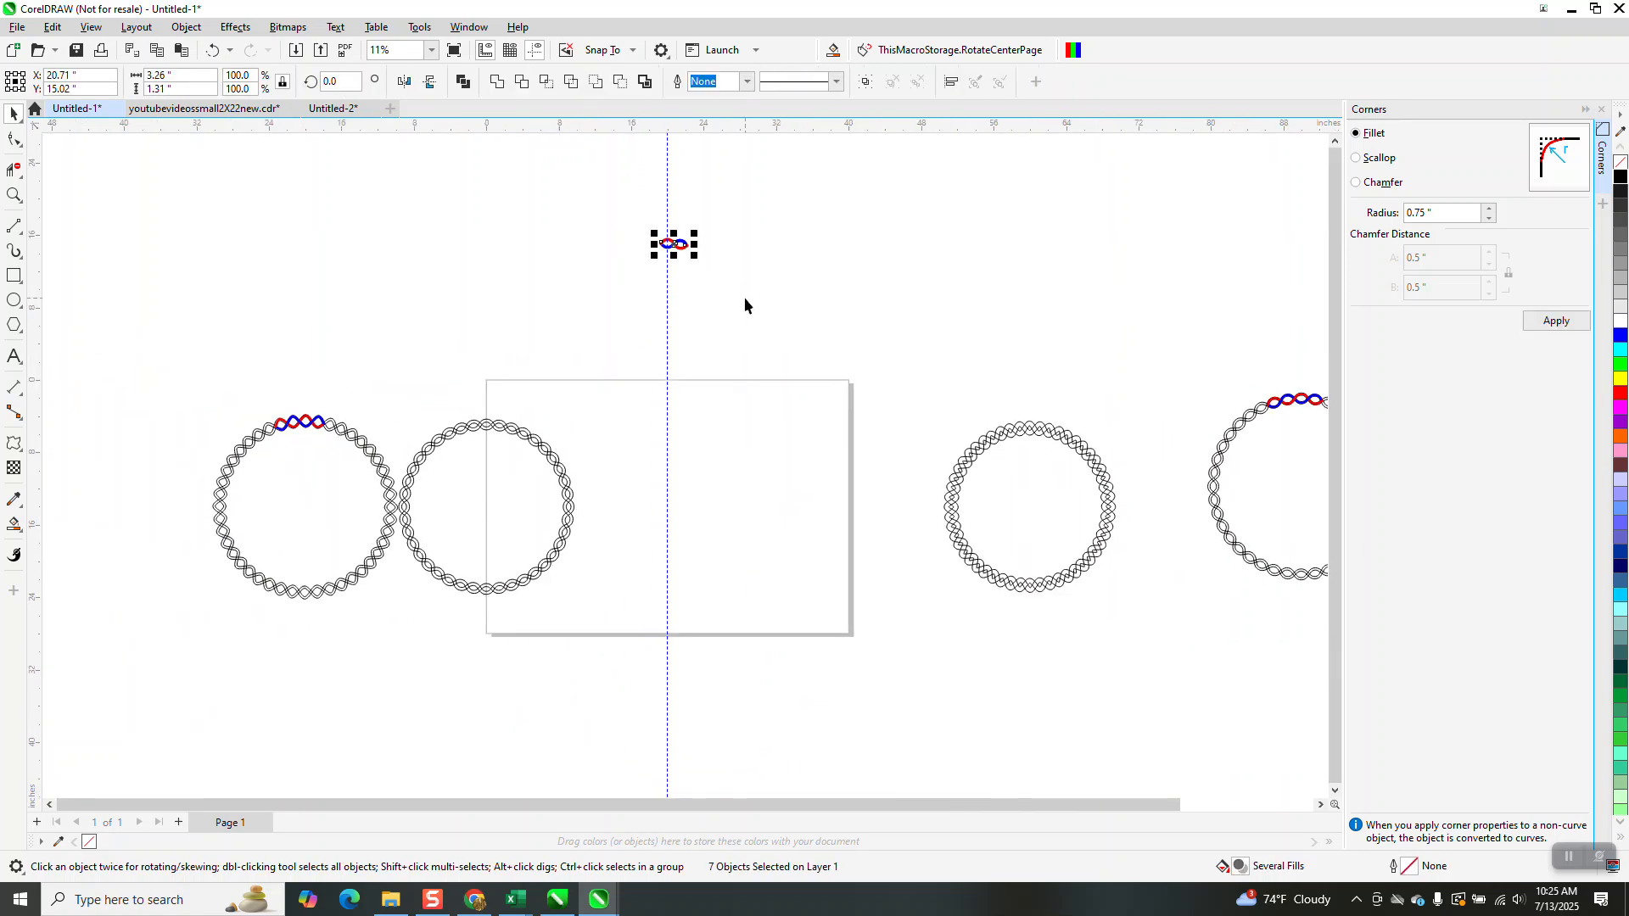
key("Down")
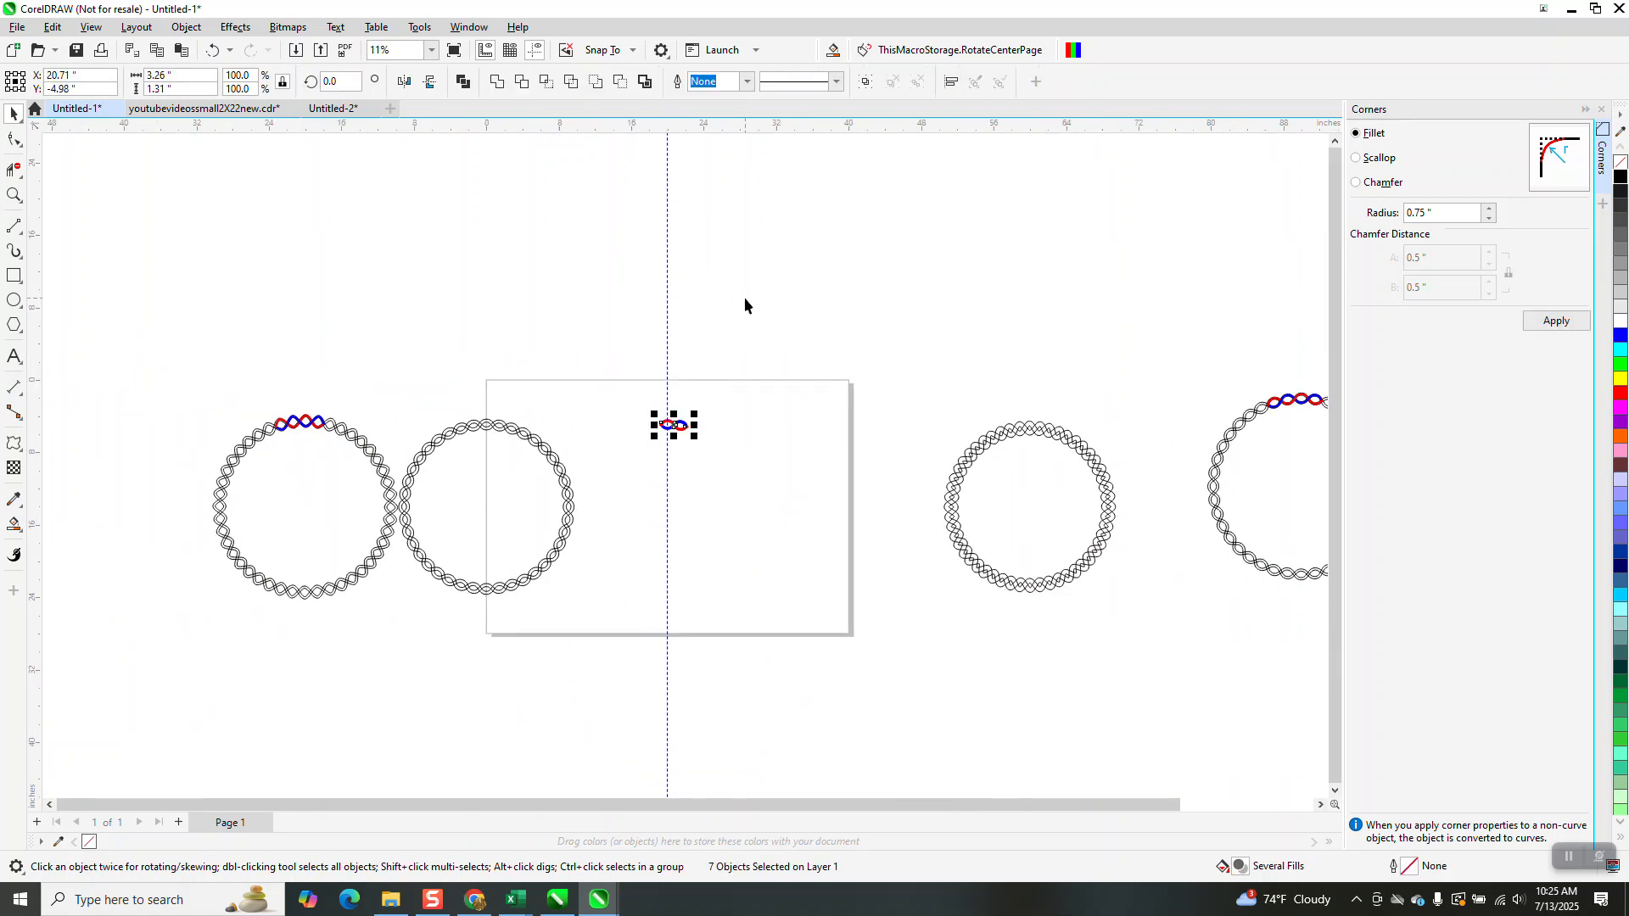
left_click(14, 195)
left_click_drag(455, 335, 1036, 687)
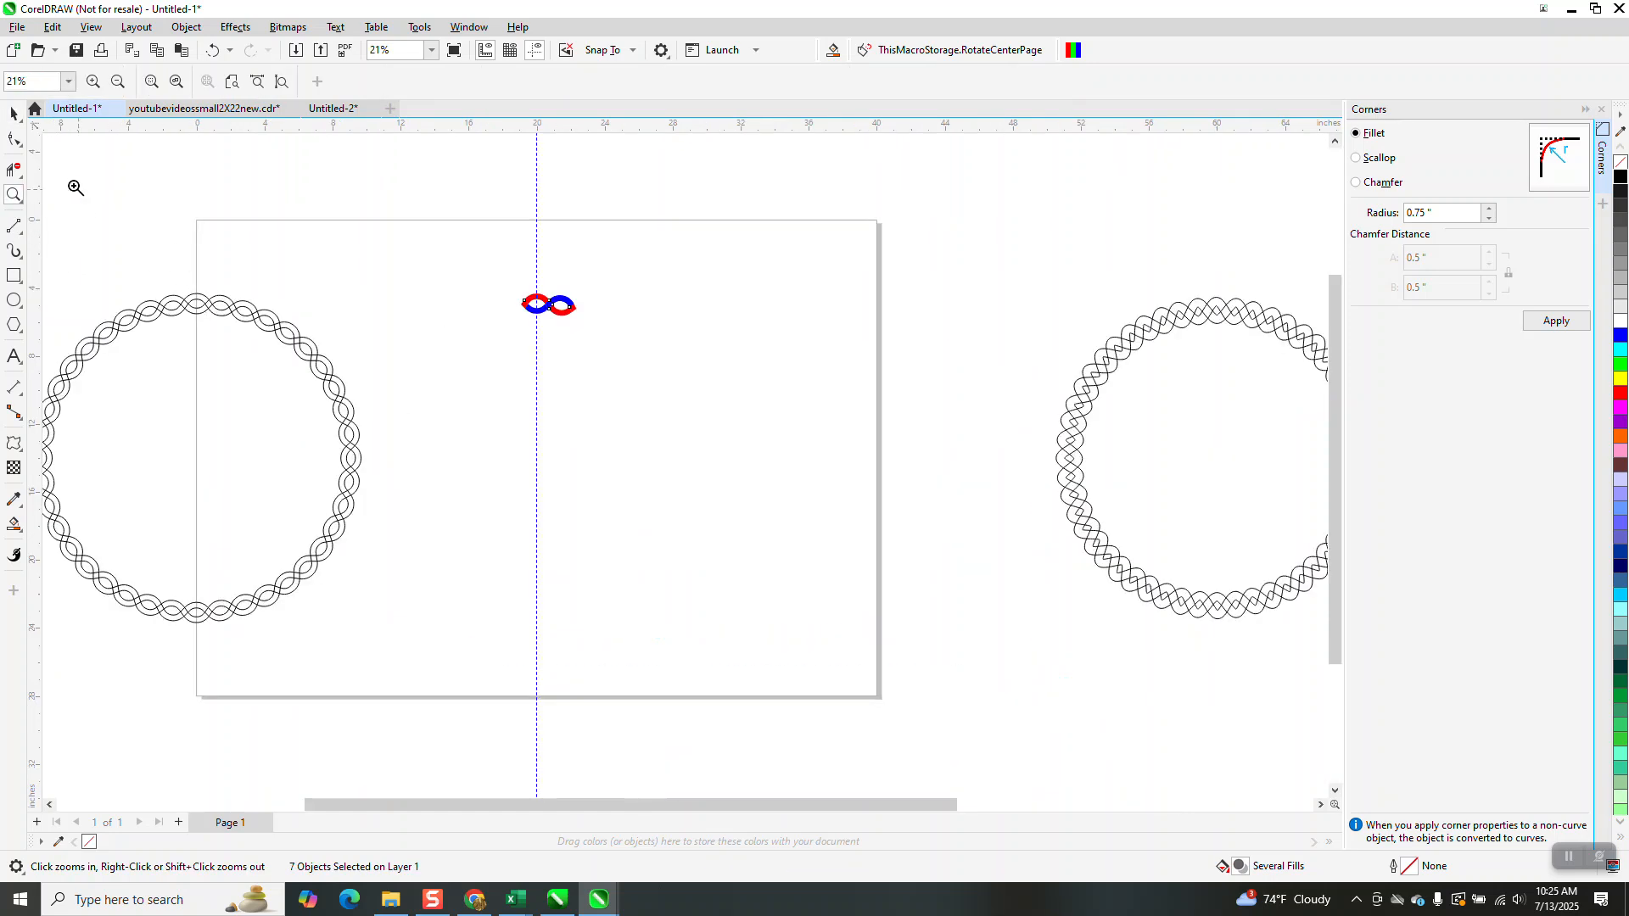
left_click(13, 115)
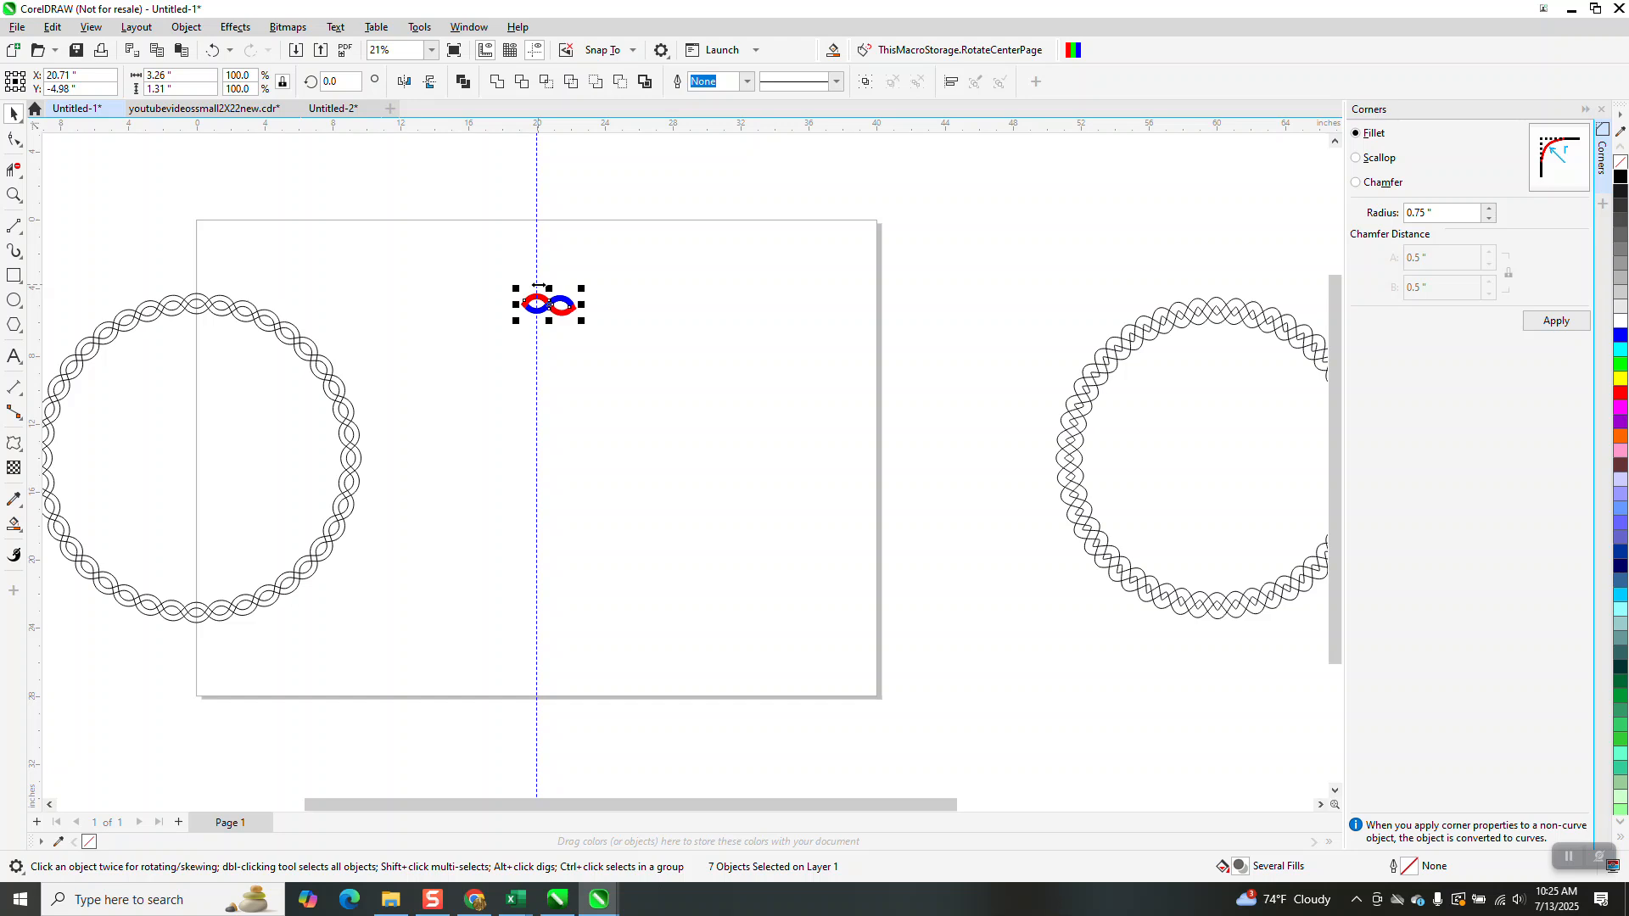
Try to rotate the coloured segment 18 degrees and undo the rotation
left_click(340, 82)
type("18")
key("Return")
left_click(212, 50)
left_click(214, 53)
left_click(254, 51)
Group the coloured braid segment and repeat 18-degree rotated copies around the page centre to complete the ring
key("ctrl+g")
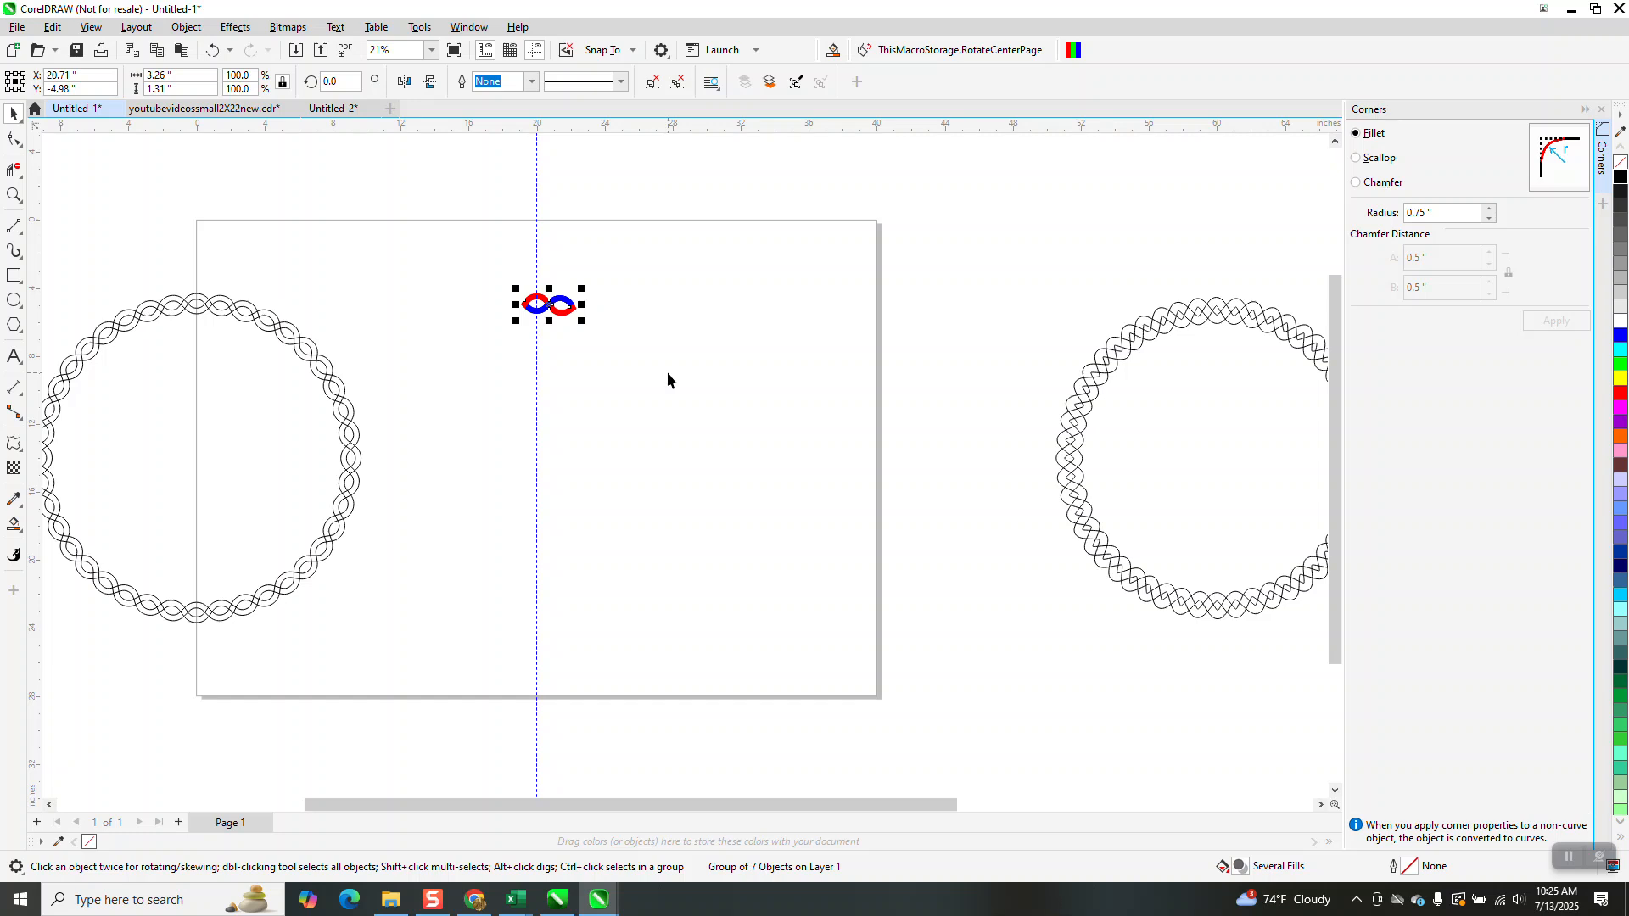
left_click(550, 305)
left_click(339, 82)
type("18")
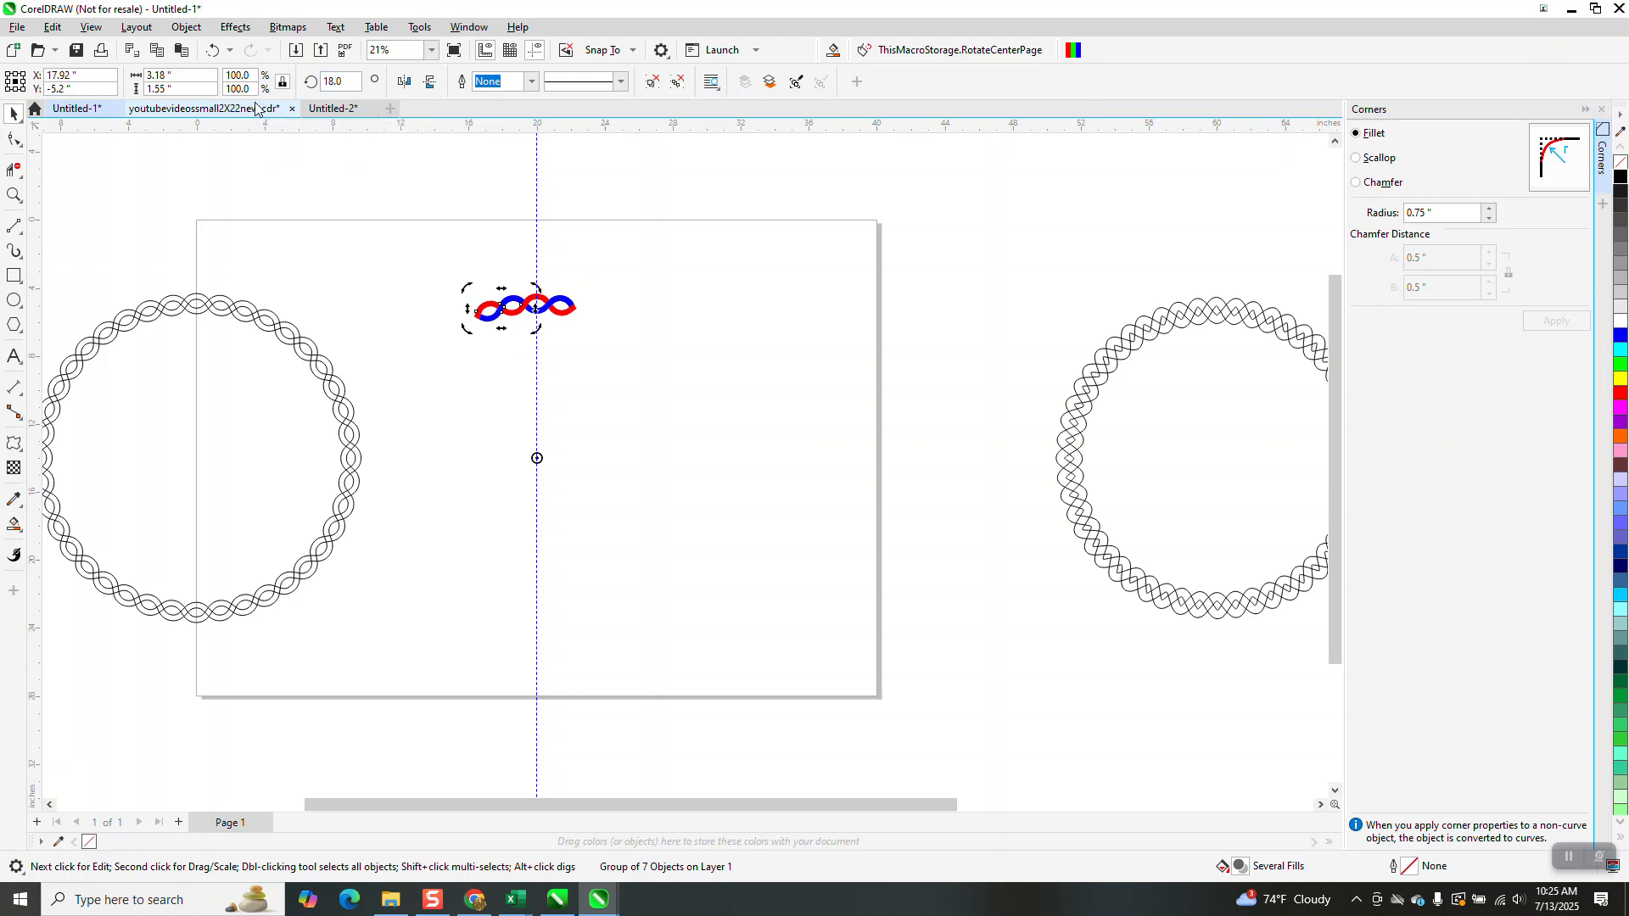
key("Return")
key("Return")
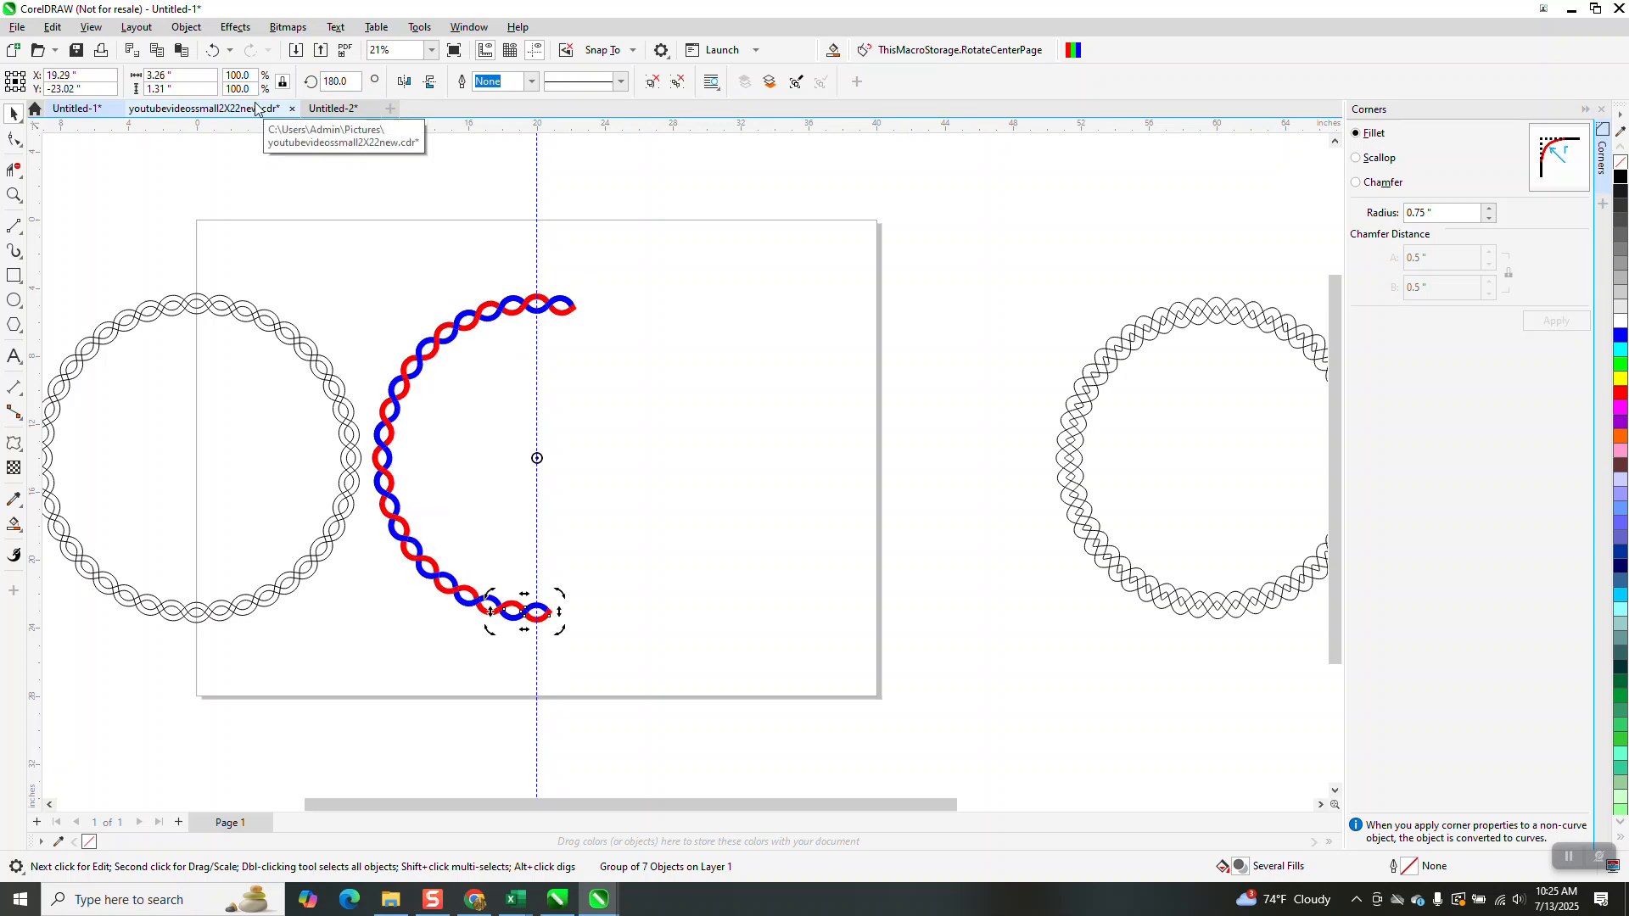
key("Return")
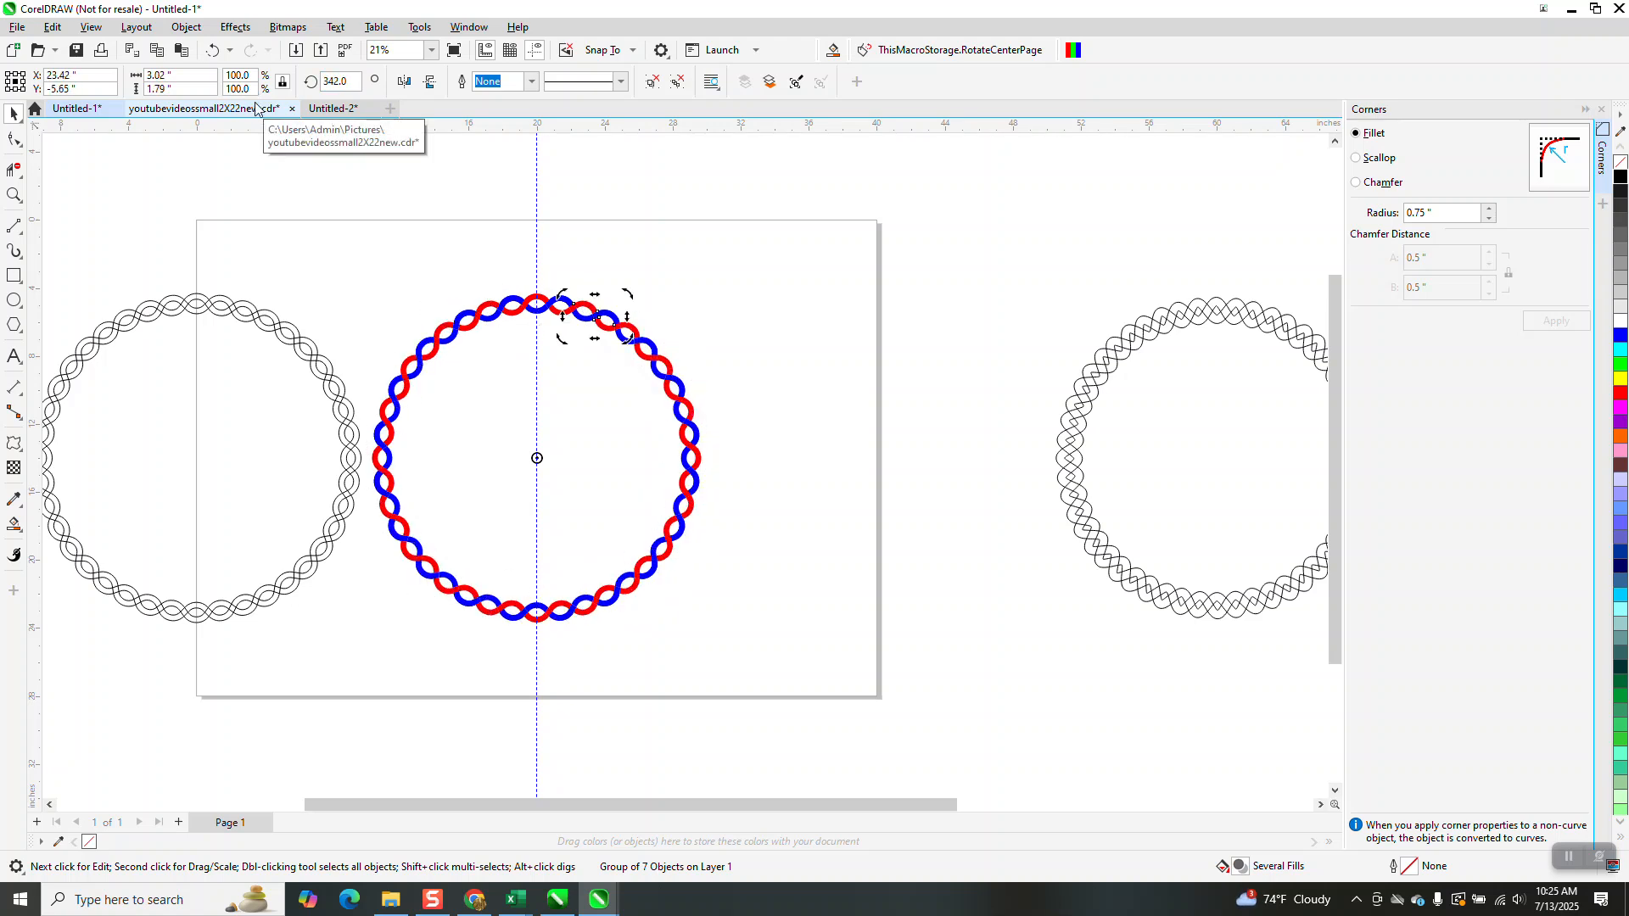
Zoom in and out to examine how the rotated braid segments join along the top of the coloured ring
left_click(13, 196)
left_click_drag(435, 292, 579, 336)
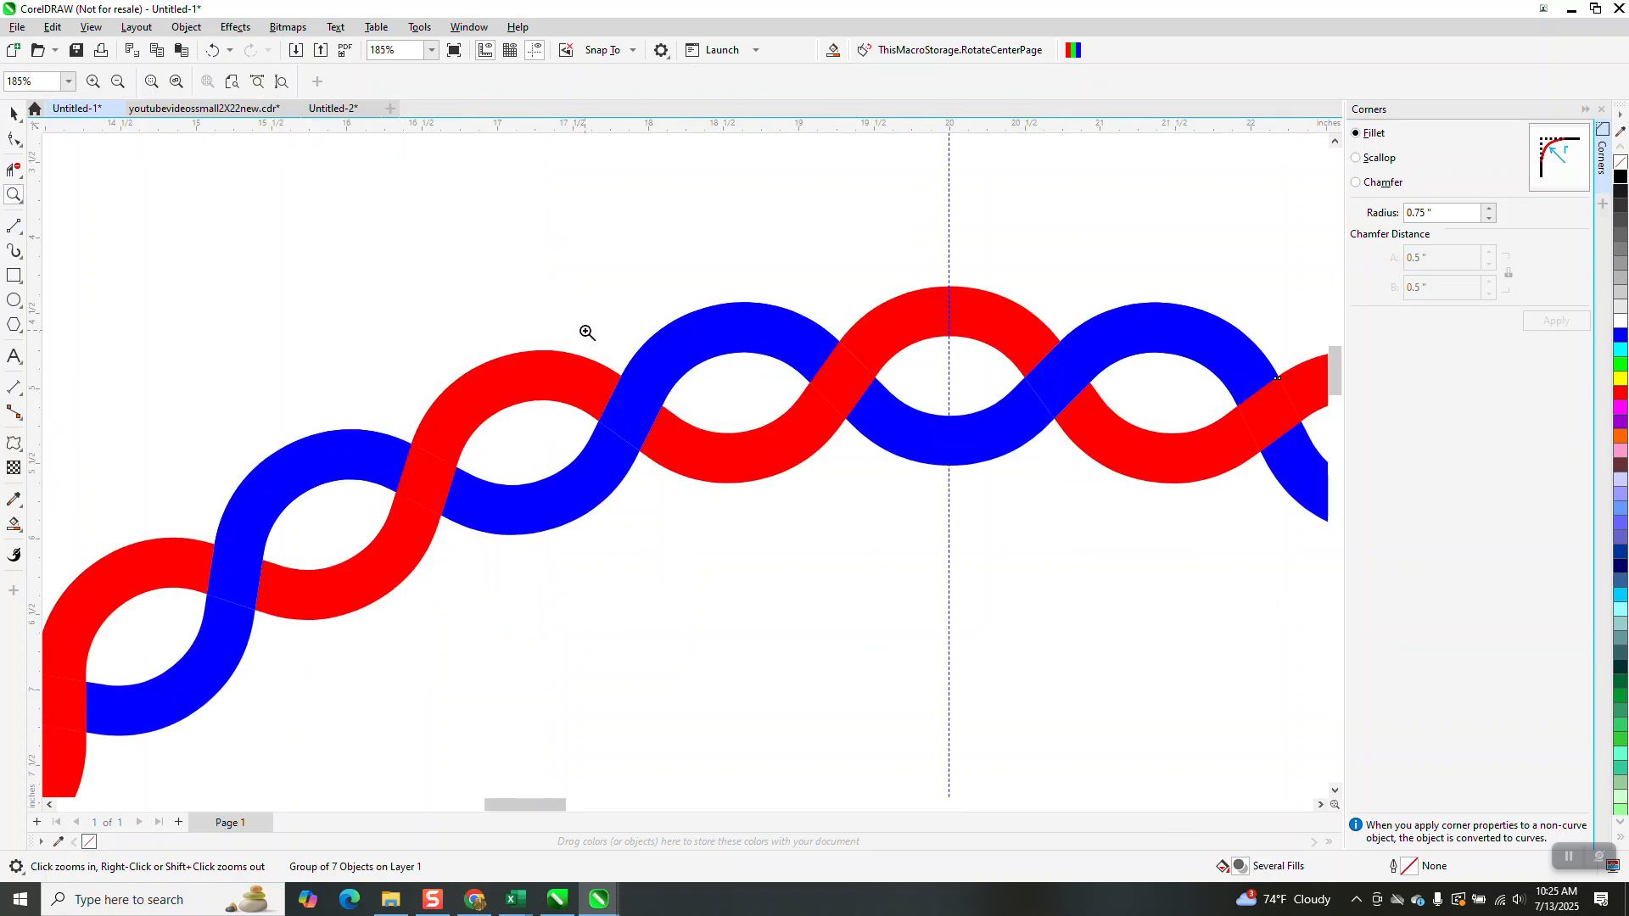
scroll(555, 309, "down", 1)
scroll(555, 308, "down", 5)
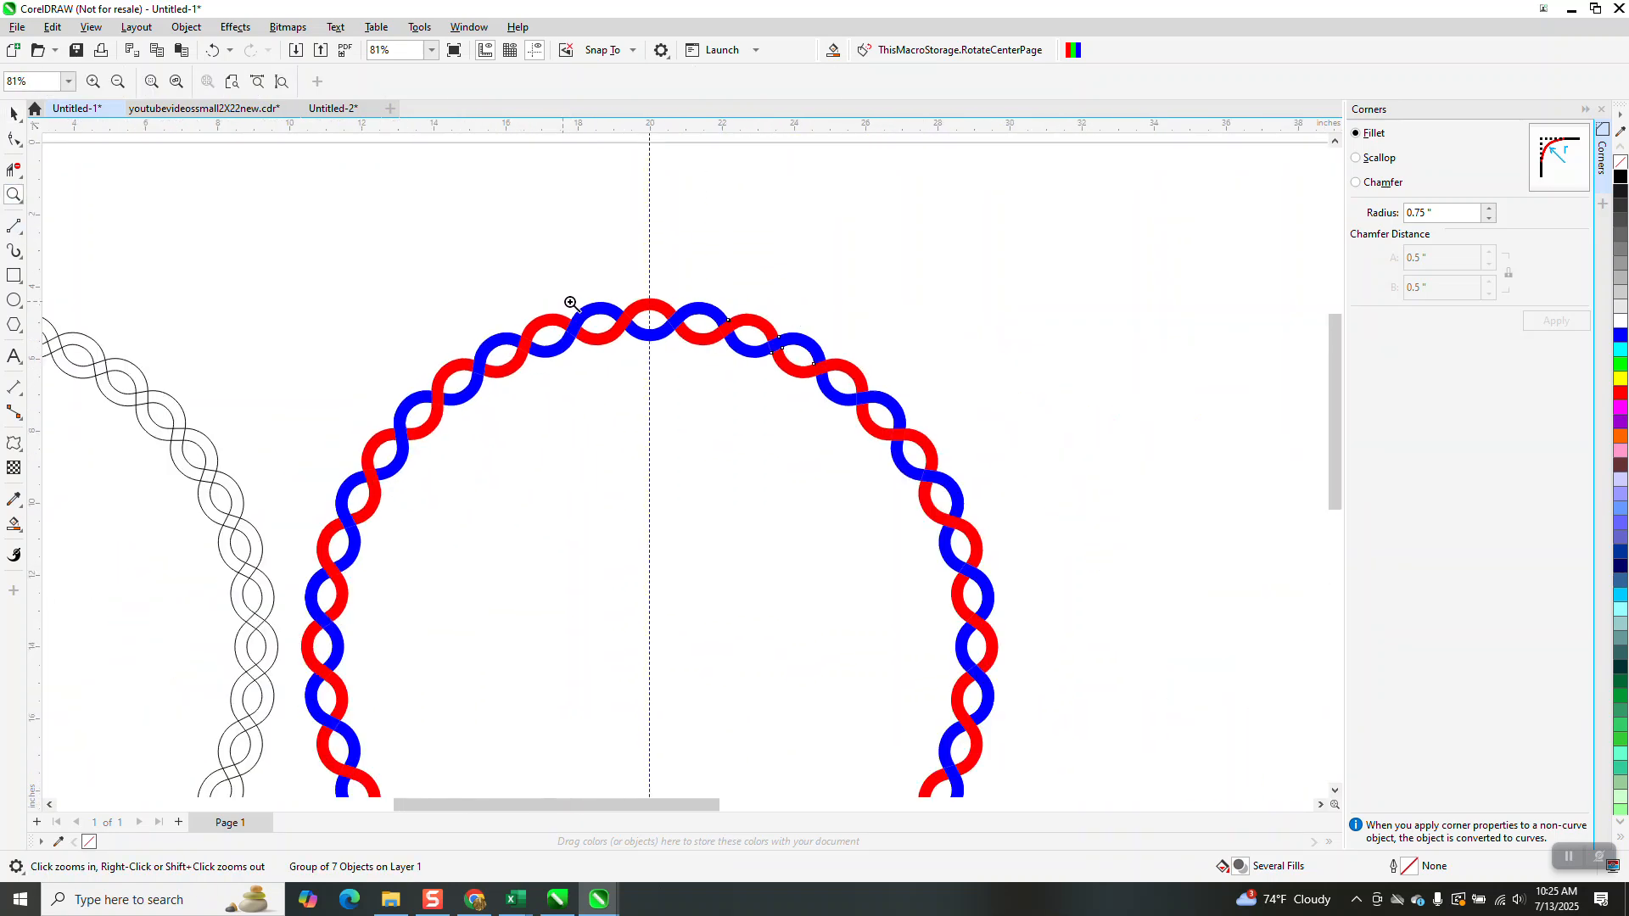
scroll(572, 340, "down", 1)
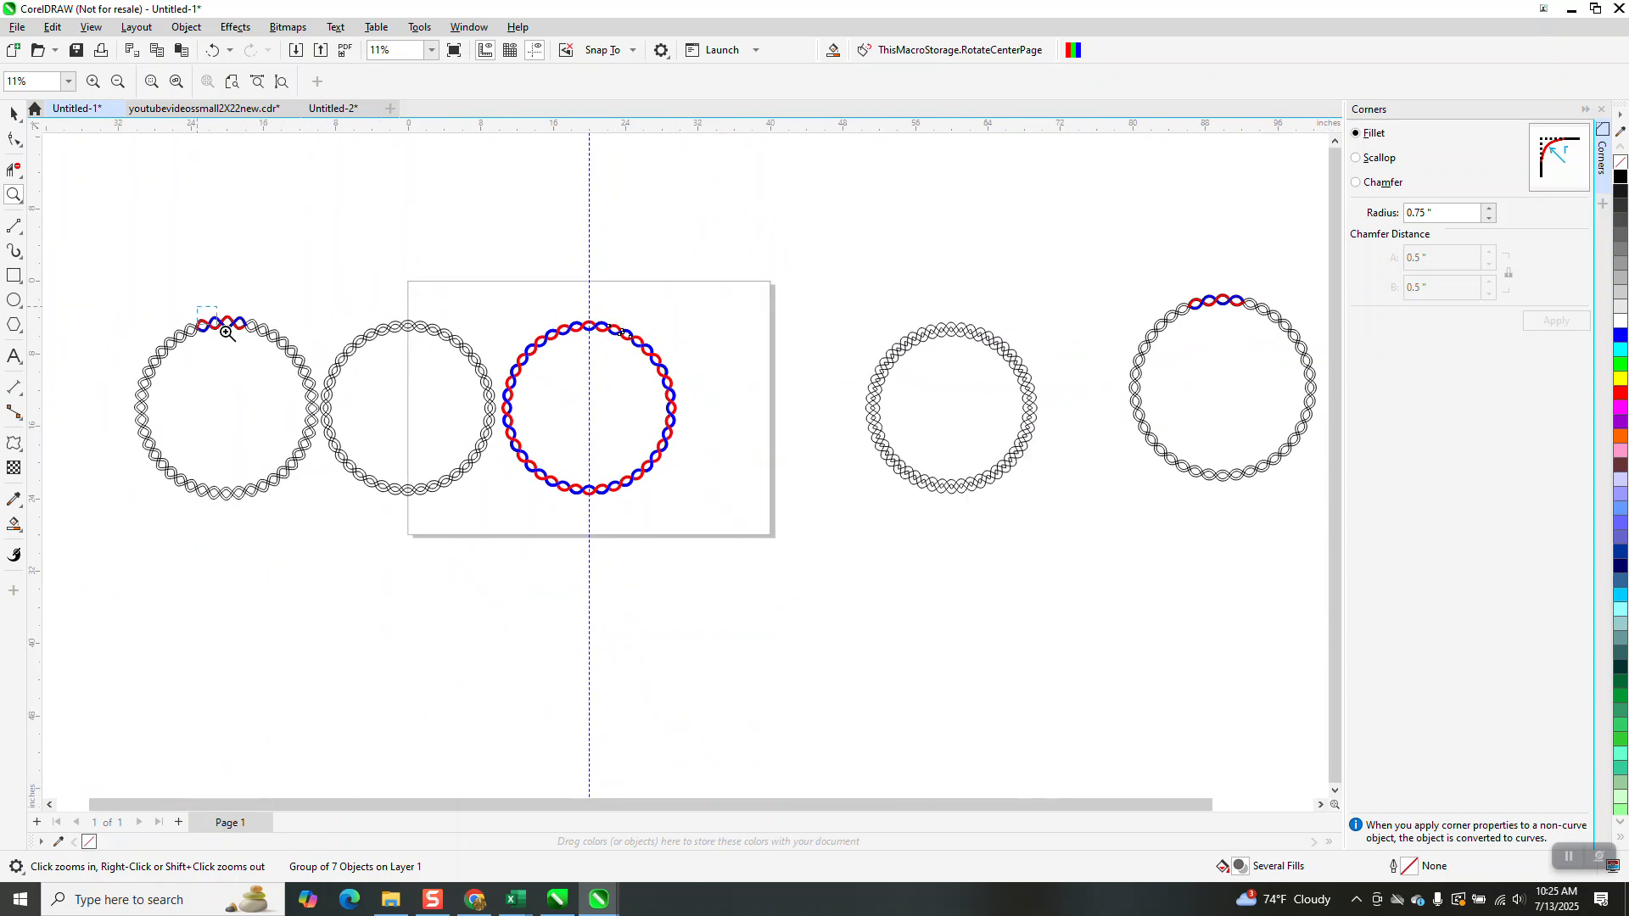
scroll(227, 333, "up", 5)
scroll(337, 320, "down", 3)
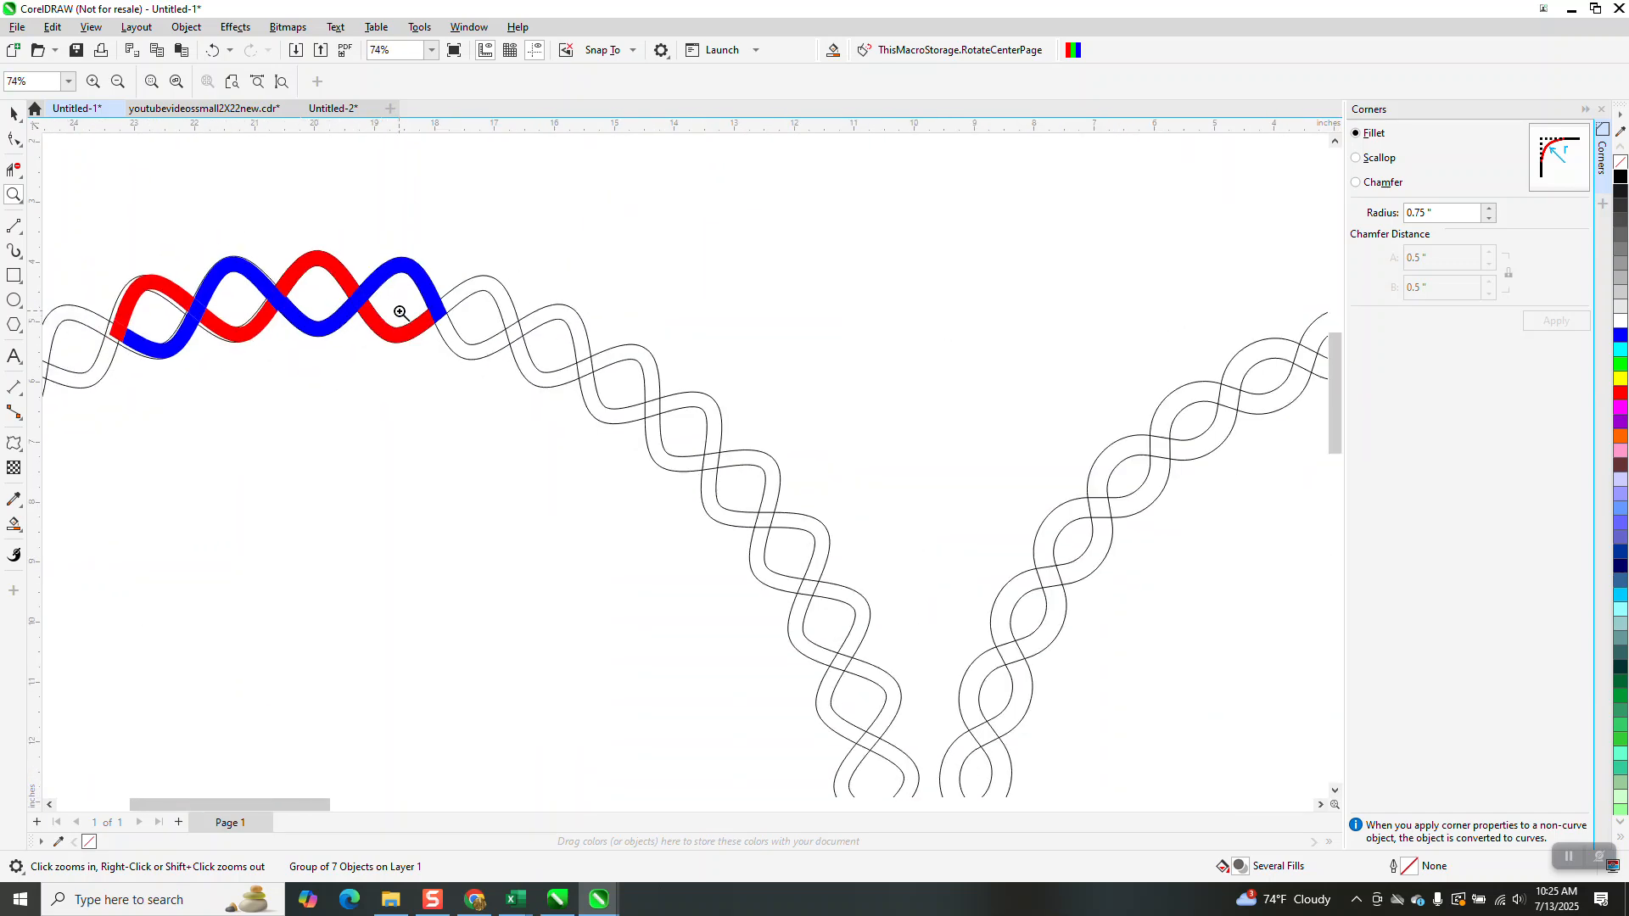
scroll(410, 323, "down", 3)
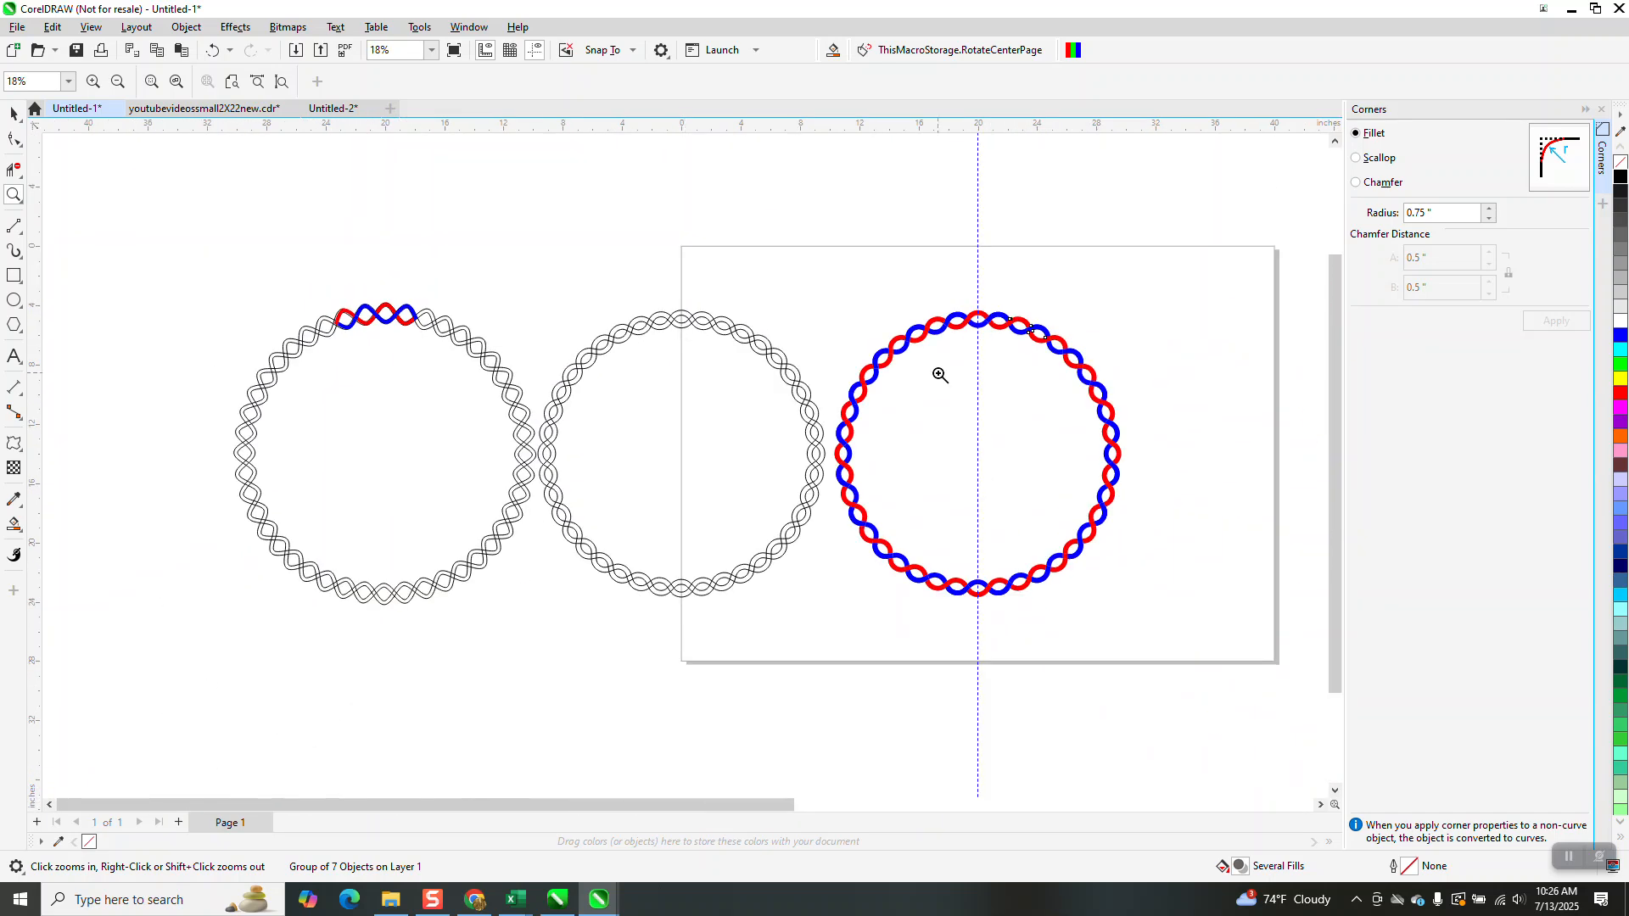
Zoom in on the coloured segment over the outlined reference braid, then zoom to view the whole coloured ring
left_click_drag(328, 284, 473, 362)
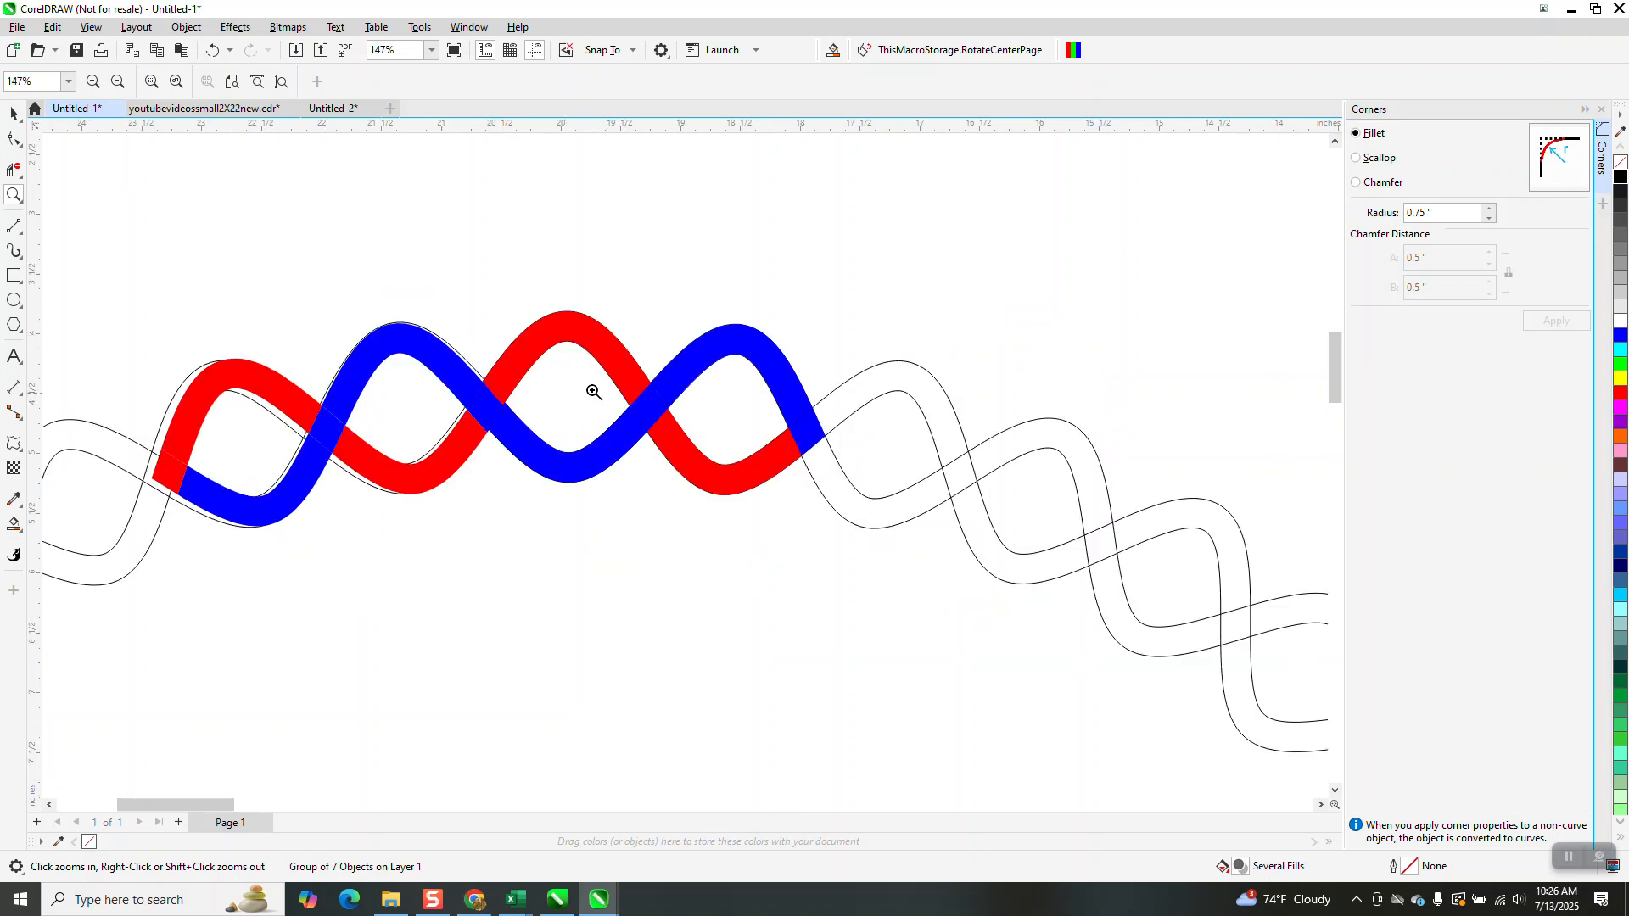
scroll(594, 352, "down", 4)
scroll(531, 376, "down", 3)
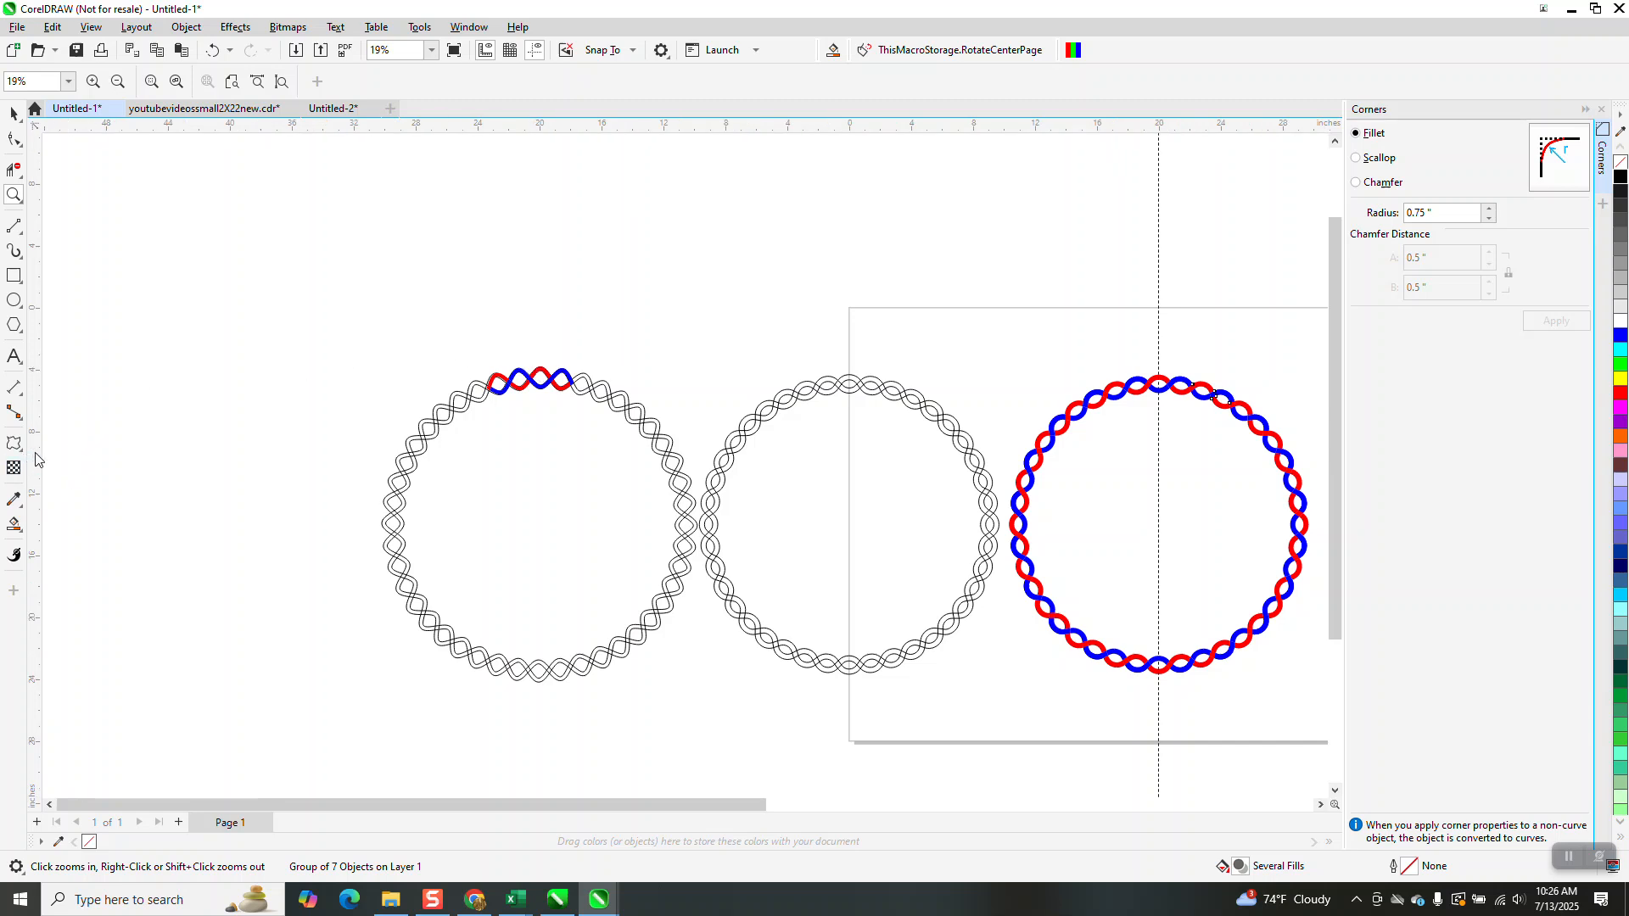
scroll(568, 383, "down", 2)
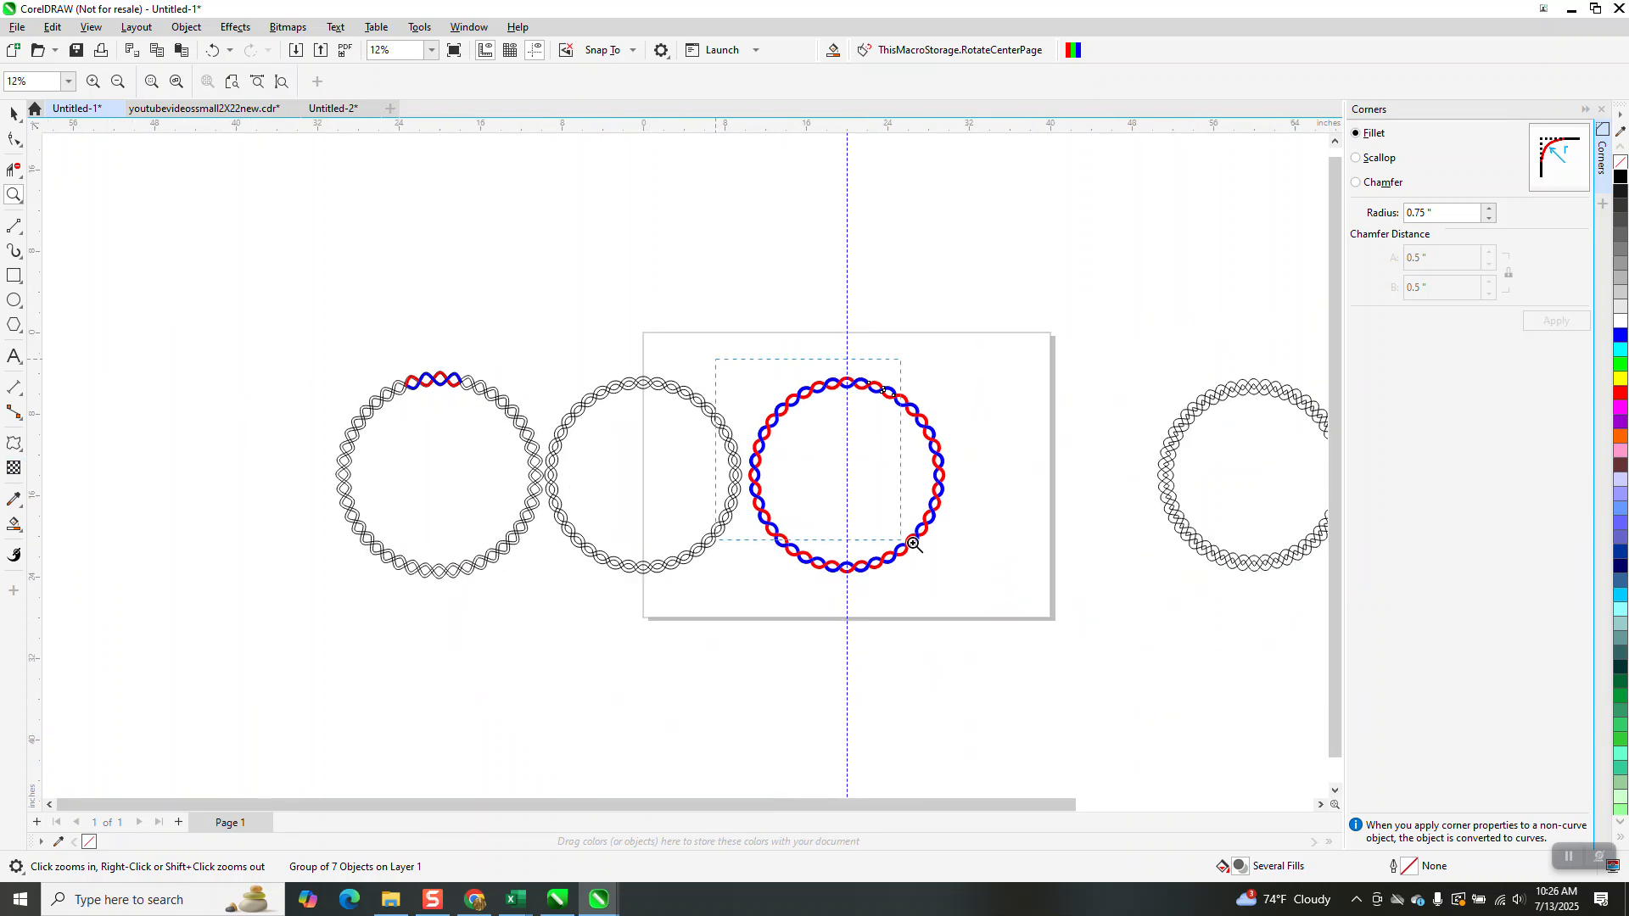
left_click_drag(852, 521, 994, 586)
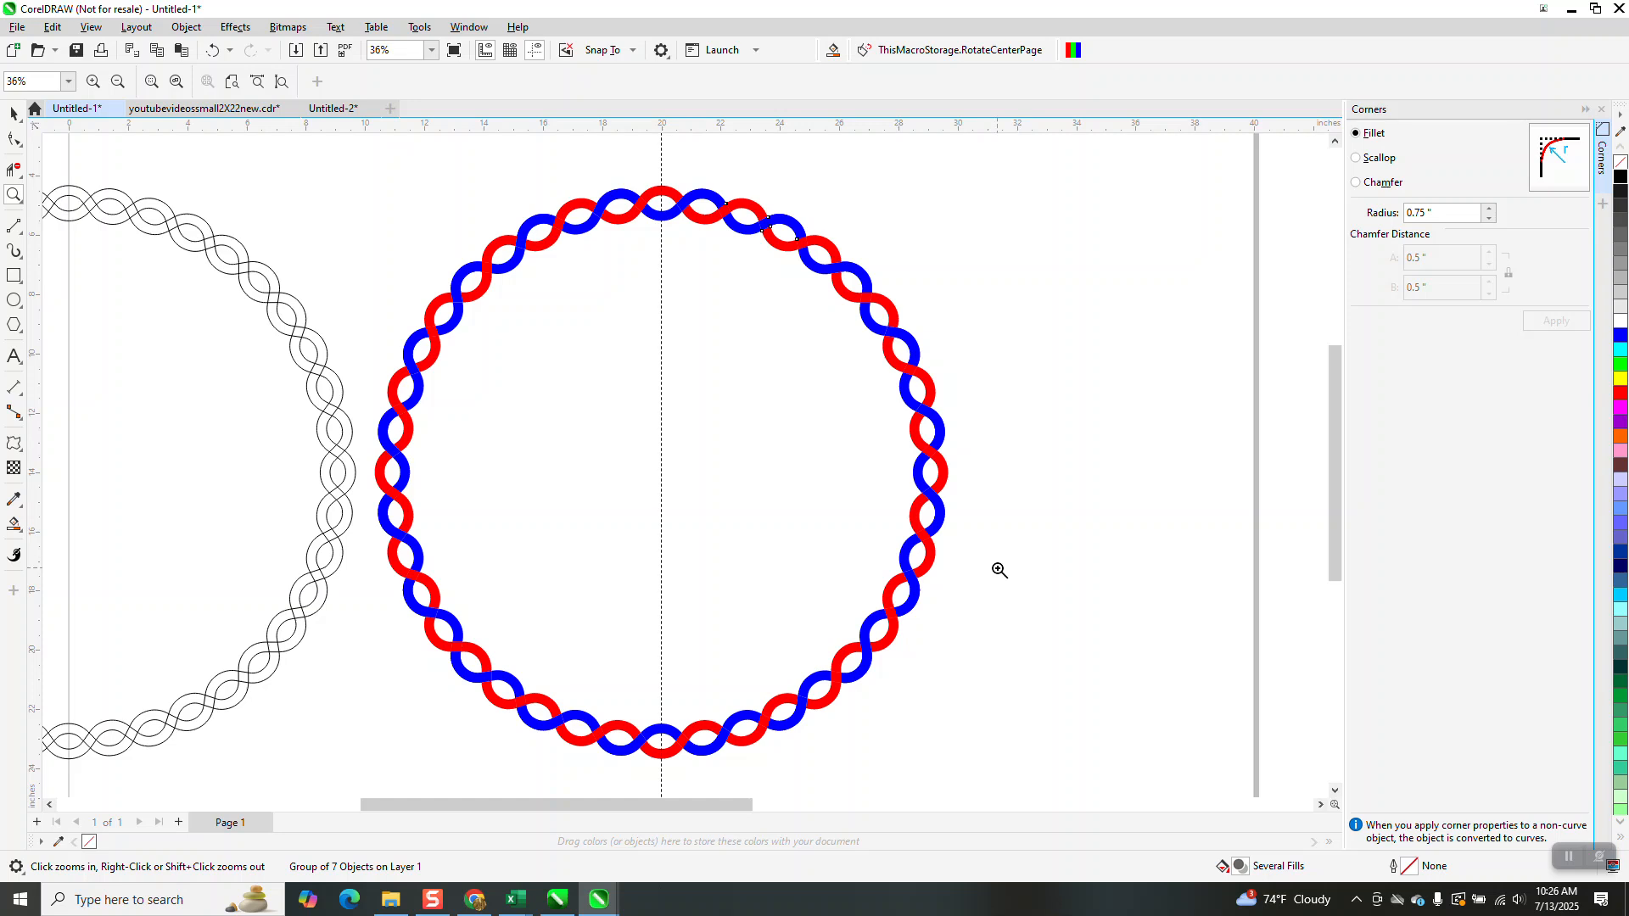